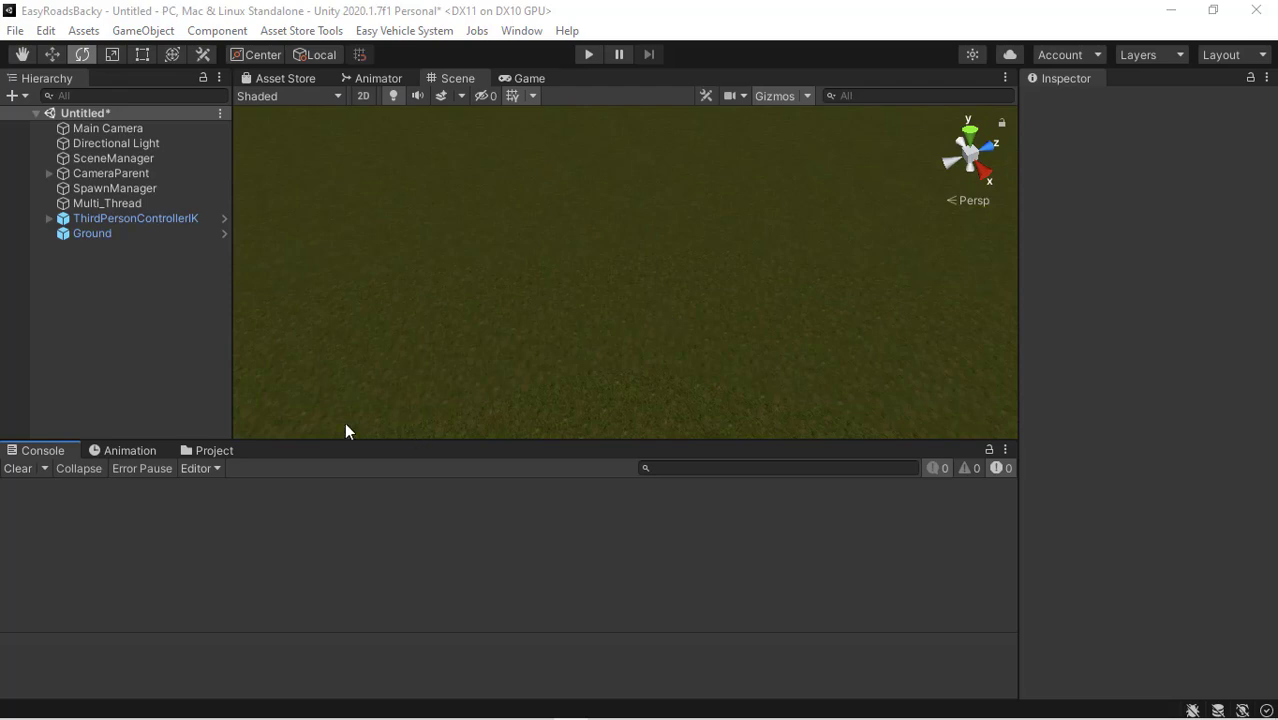
Switch to Chrome, read the setup requirements for safe integration on the EasyRoads3D integration page, and return to Unity
{"action": "left_click", "coordinate": [231, 452]}
{"action": "mouse_move", "coordinate": [712, 712]}
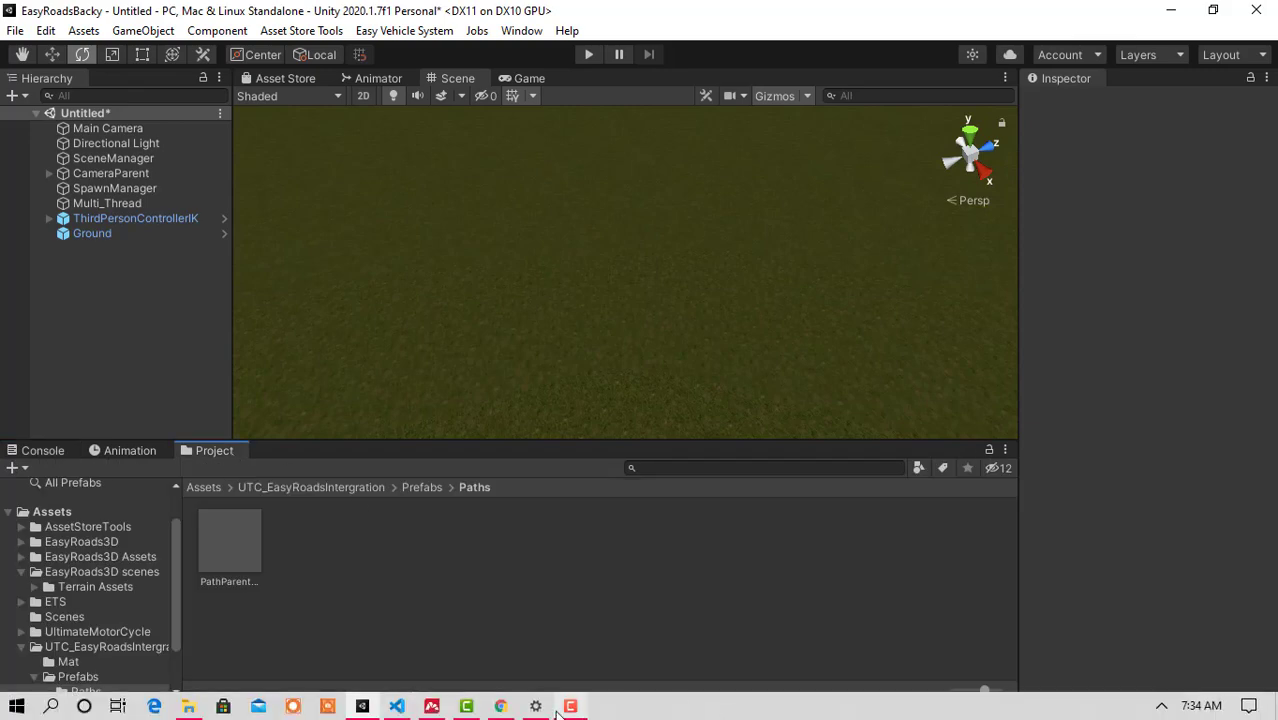
{"action": "left_click", "coordinate": [500, 708]}
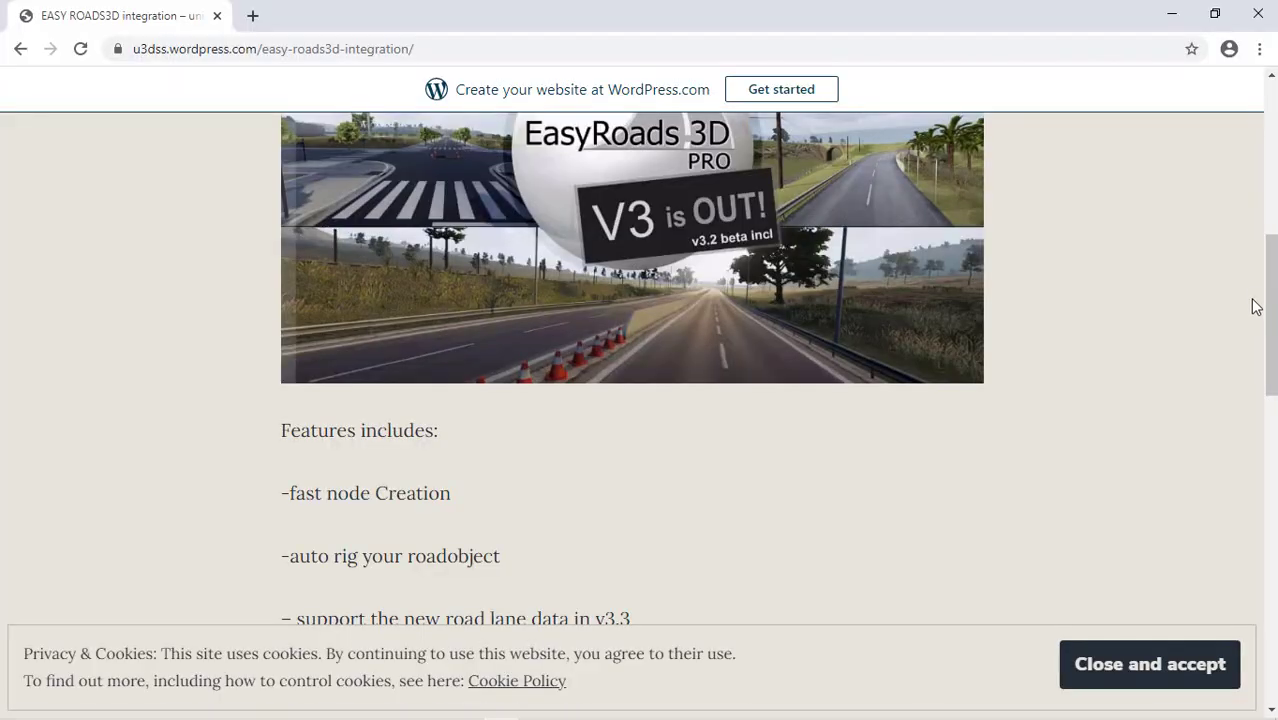
{"action": "left_click_drag", "start_coordinate": [1274, 283], "coordinate": [1275, 376]}
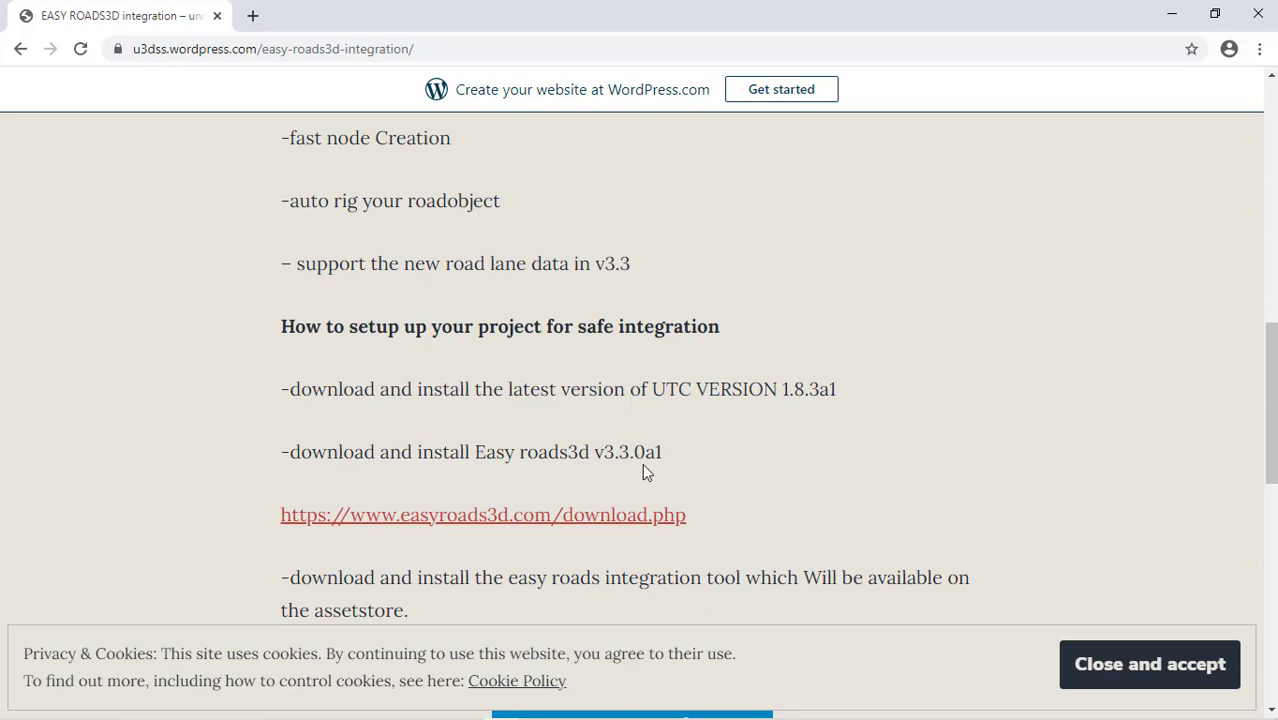
{"action": "scroll", "coordinate": [1270, 400], "scroll_direction": "down", "scroll_amount": 1}
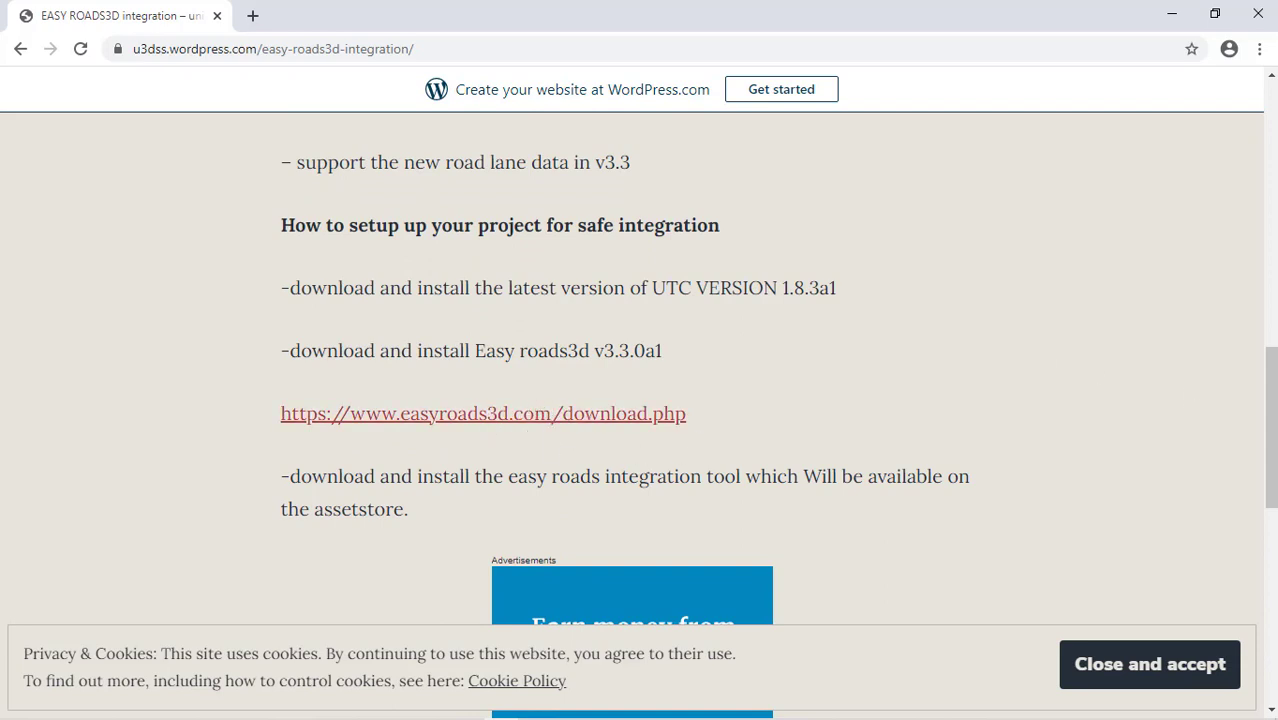
{"action": "scroll", "coordinate": [1037, 306], "scroll_direction": "down", "scroll_amount": 1}
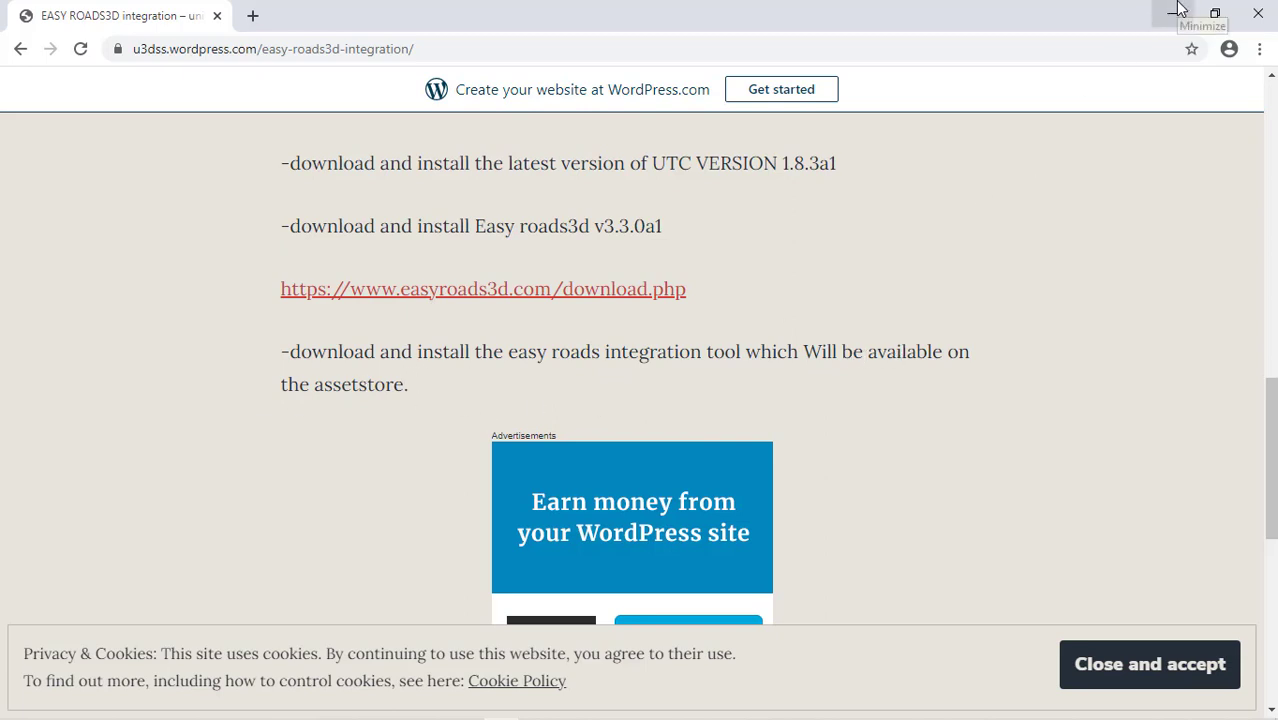
{"action": "left_click", "coordinate": [1178, 10]}
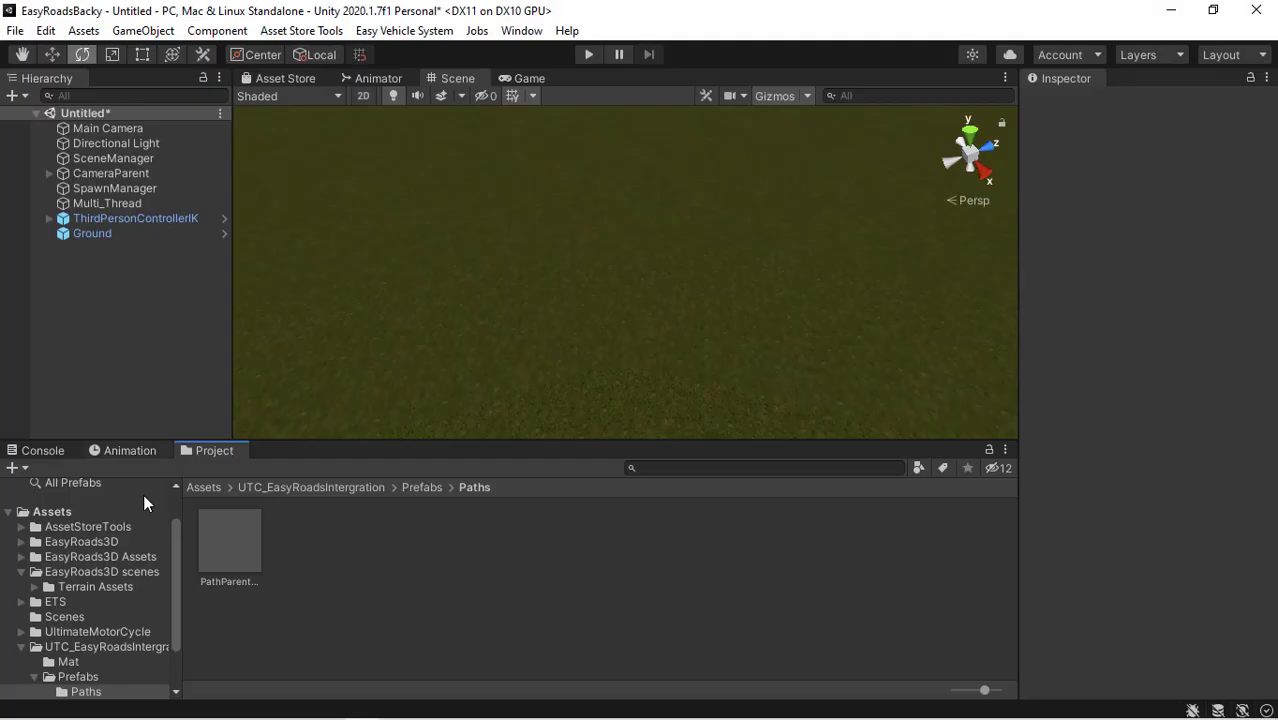
Collapse the EasyRoads3D scenes and UTC_EasyRoadsIntergration folders and examine the top-level packages in the project's Assets folder
{"action": "left_click", "coordinate": [20, 574]}
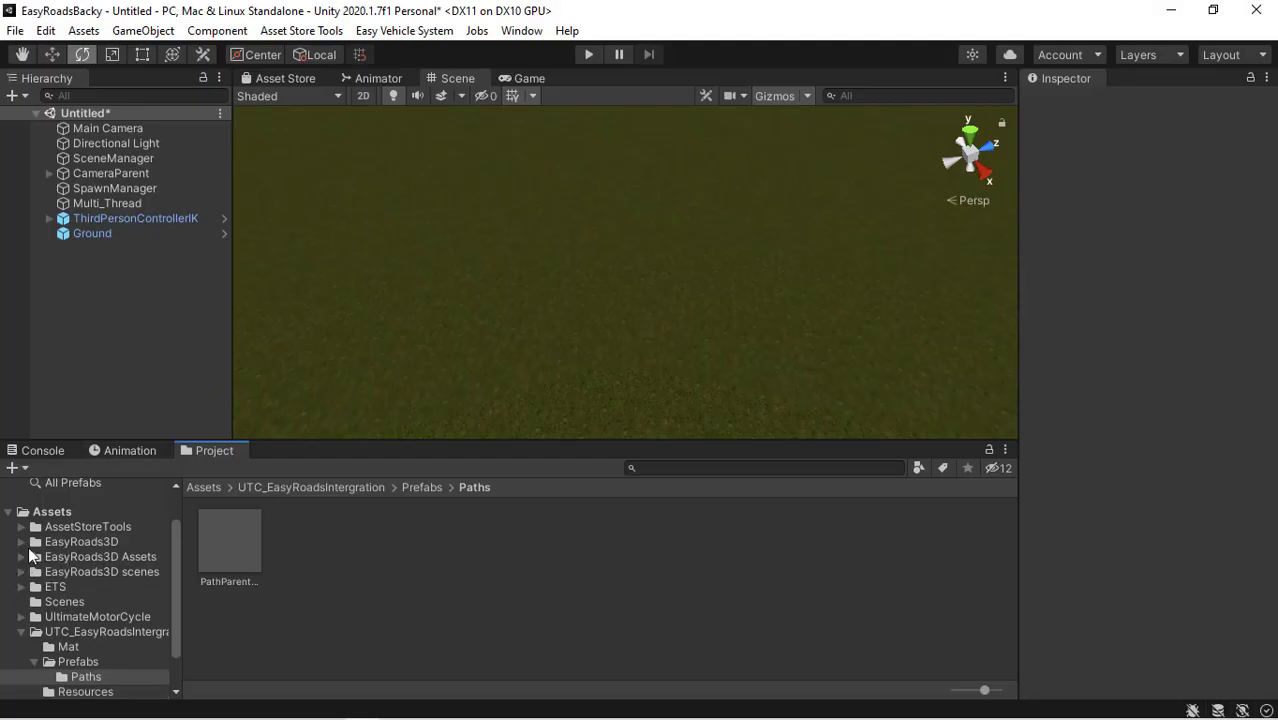
{"action": "left_click", "coordinate": [23, 633]}
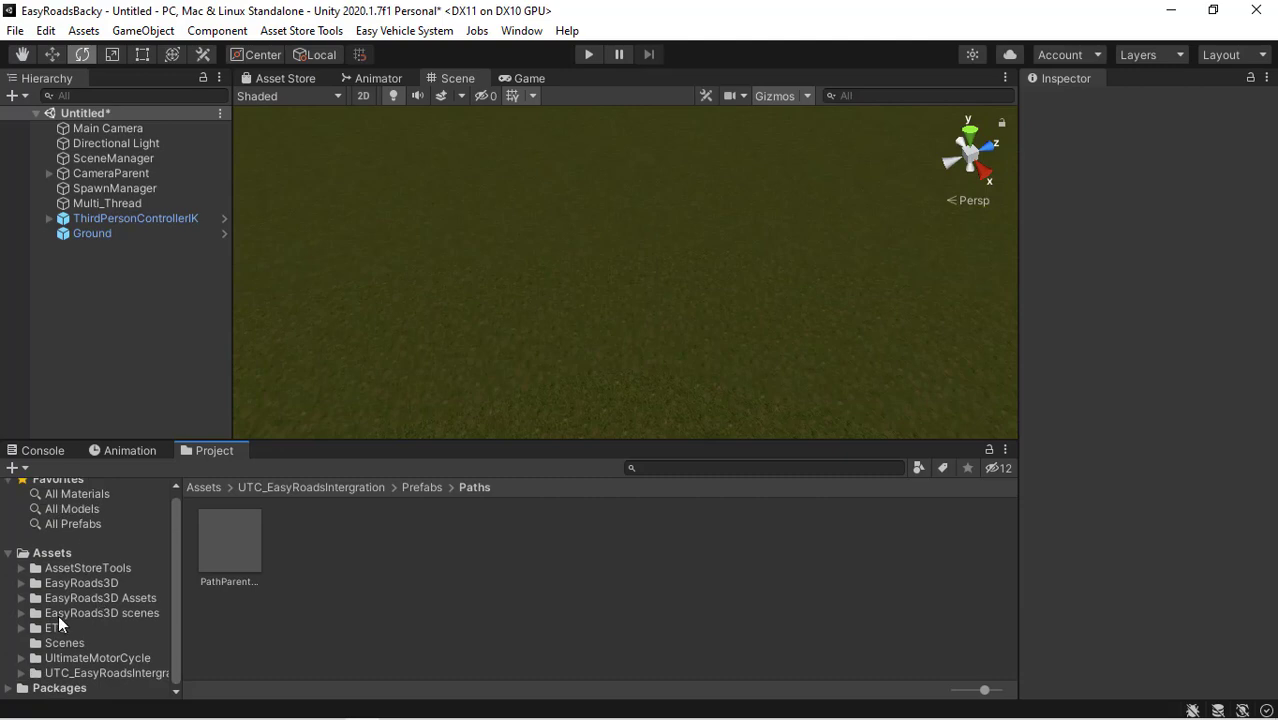
{"action": "left_click", "coordinate": [59, 552]}
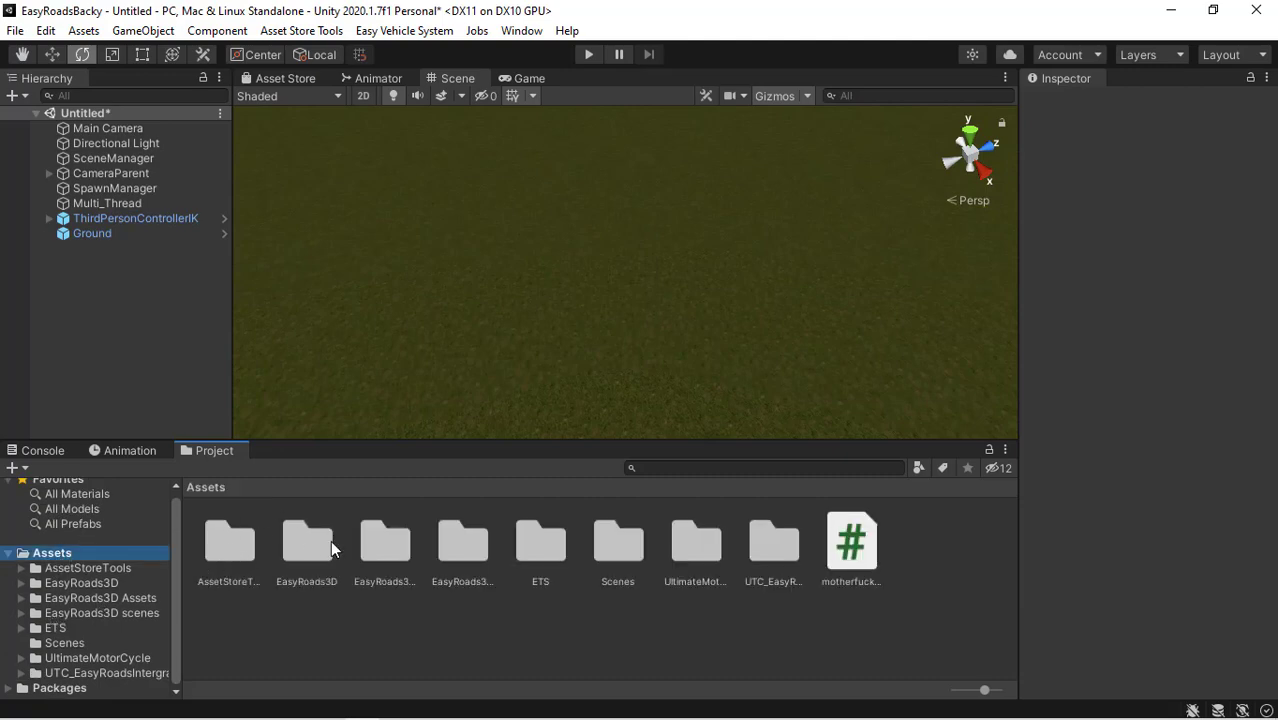
{"action": "left_click", "coordinate": [558, 551]}
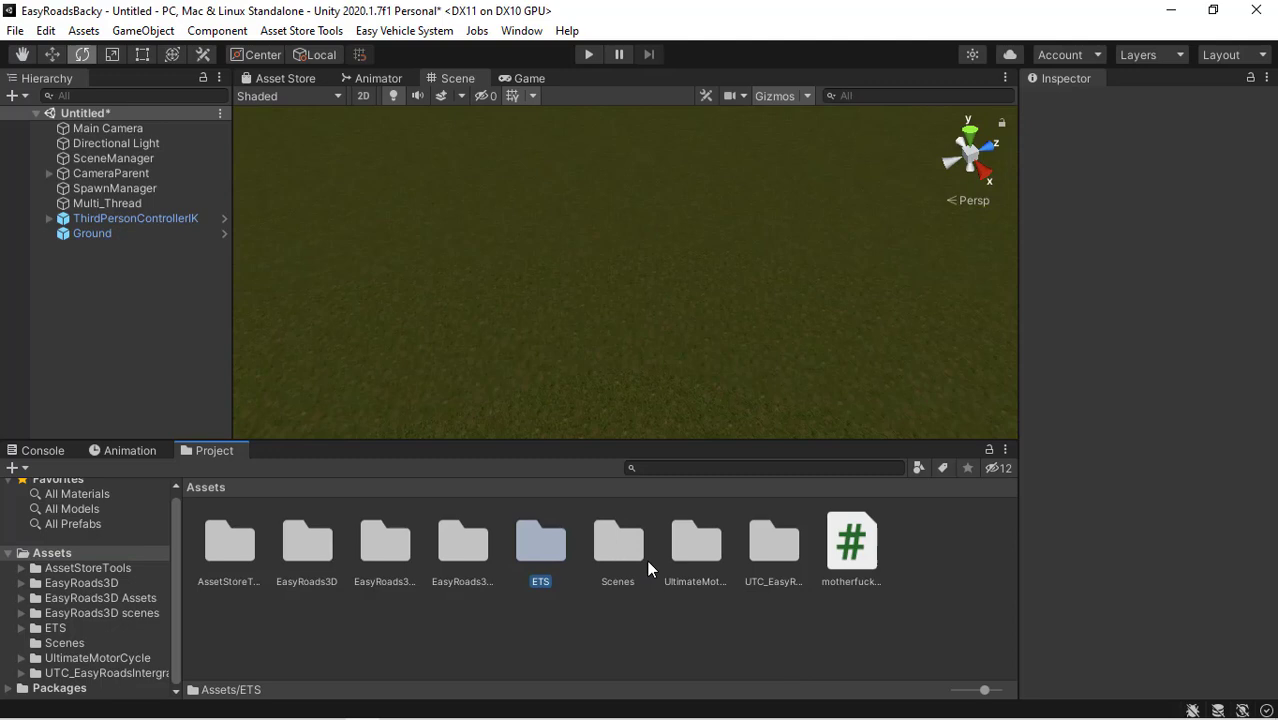
{"action": "left_click", "coordinate": [771, 556]}
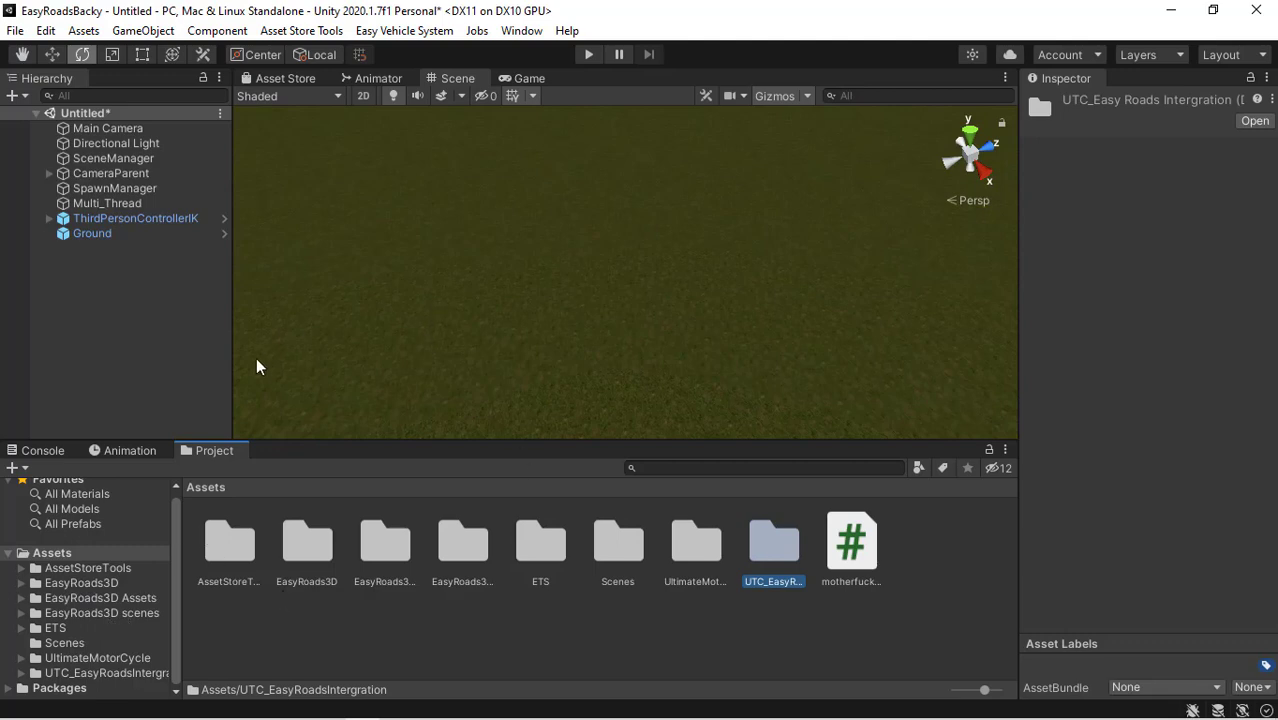
{"action": "left_click", "coordinate": [139, 311]}
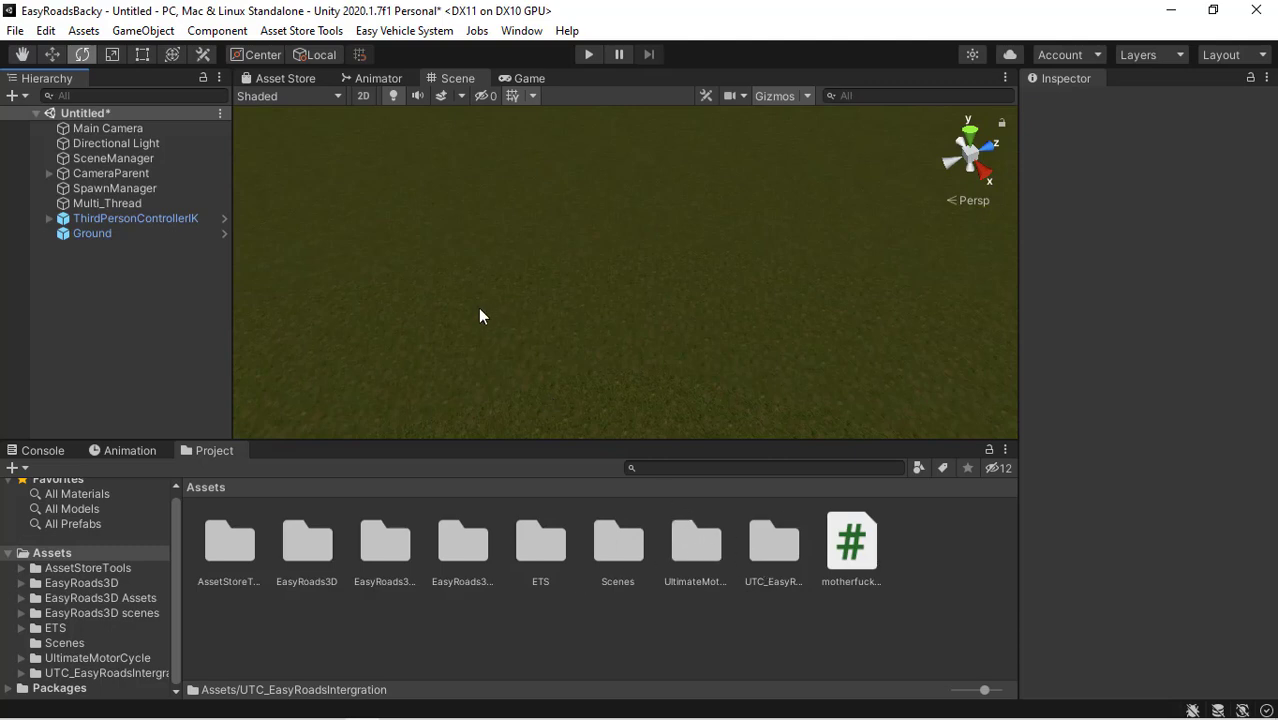
Inspect the Ground, Multi_Thread, SpawnManager and ThirdPersonControllerIK objects and look at the character in the scene
{"action": "left_click", "coordinate": [143, 236]}
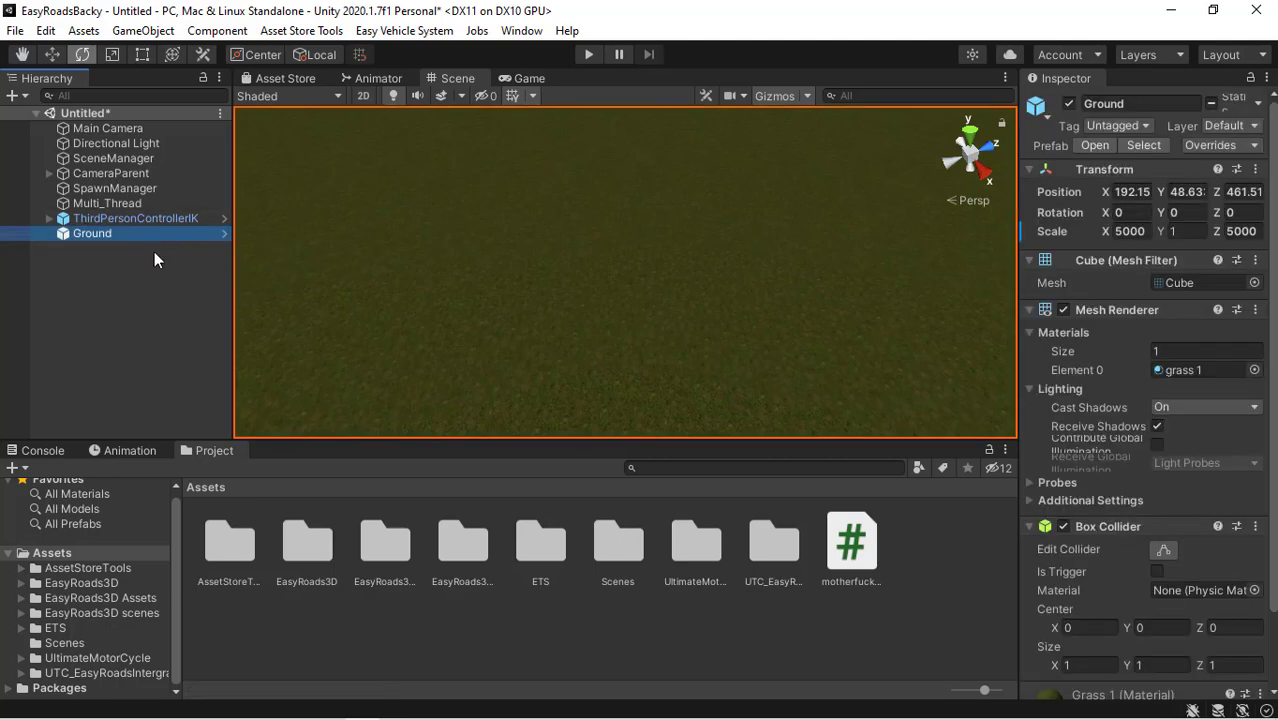
{"action": "left_click", "coordinate": [131, 201]}
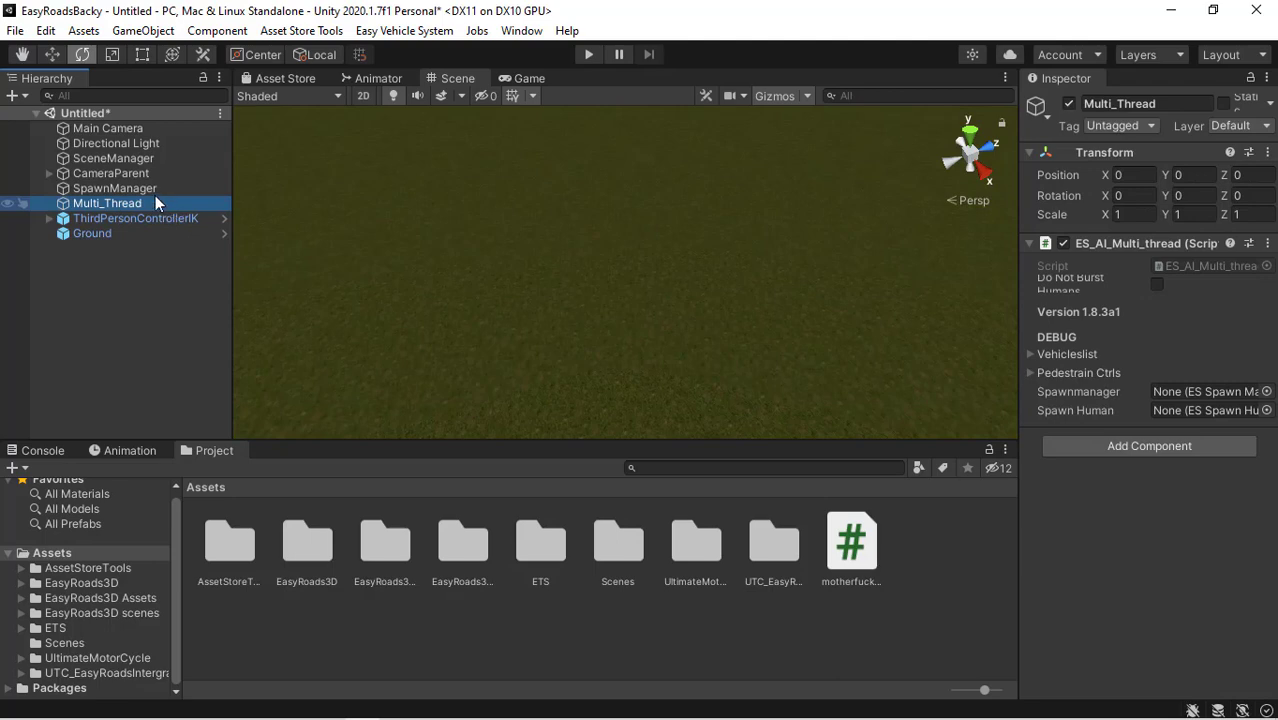
{"action": "left_click", "coordinate": [157, 187]}
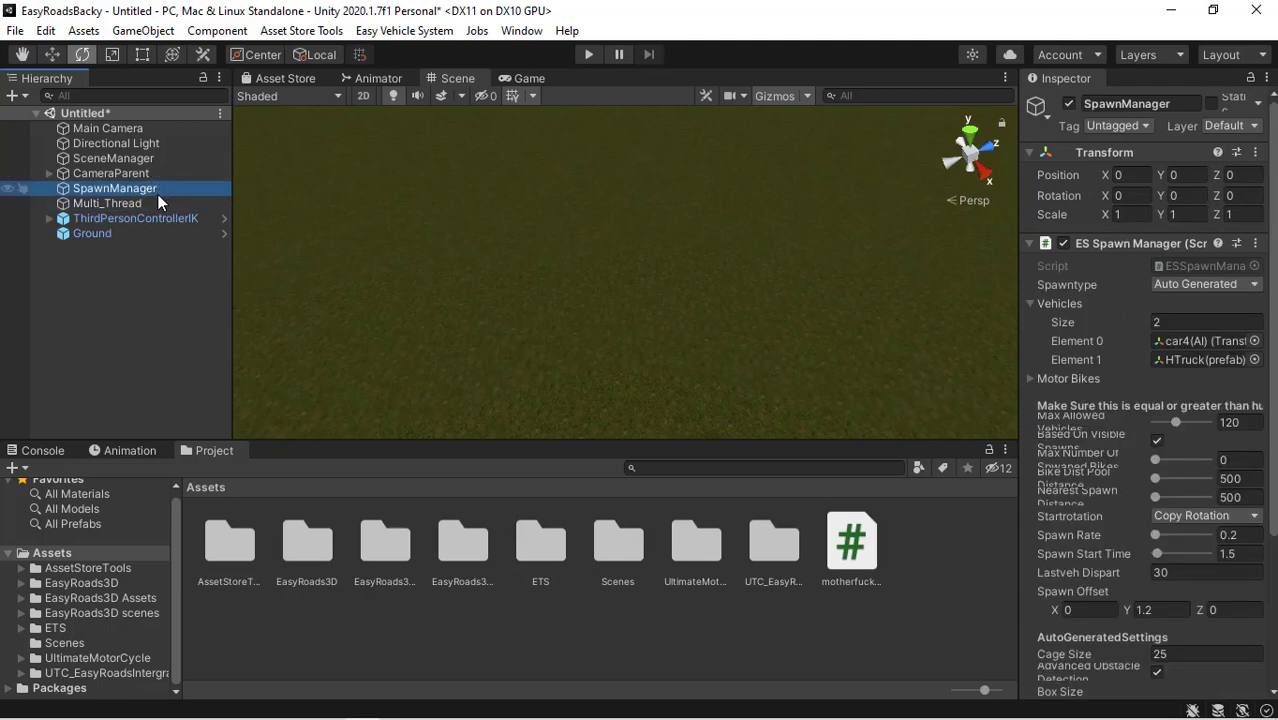
{"action": "left_click", "coordinate": [165, 217]}
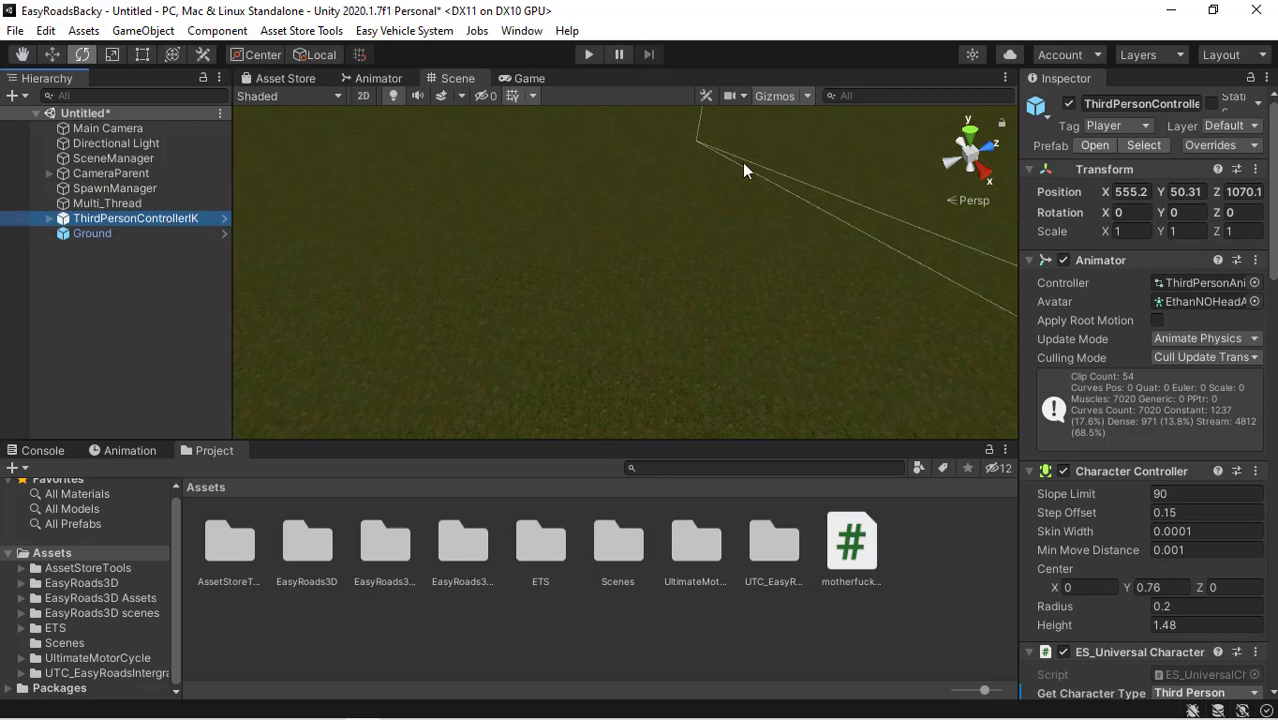
{"action": "right_click_drag", "start_coordinate": [742, 163], "coordinate": [22, 36]}
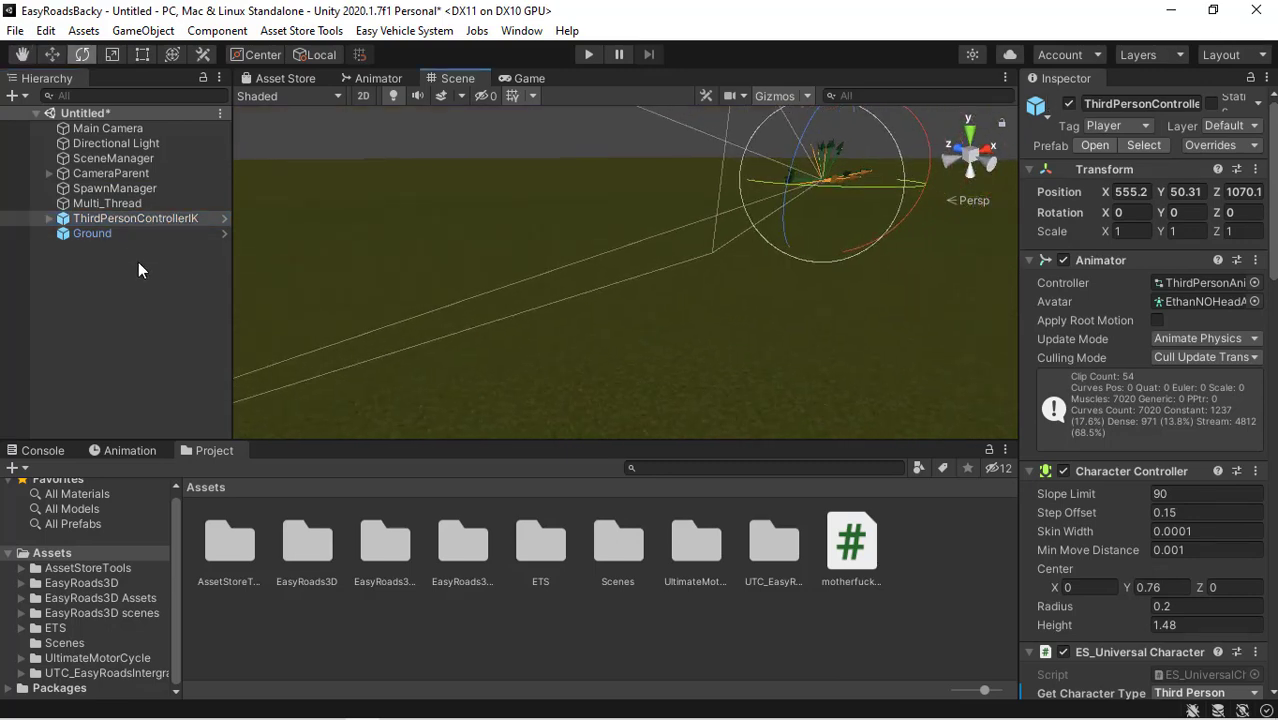
{"action": "left_click", "coordinate": [138, 262]}
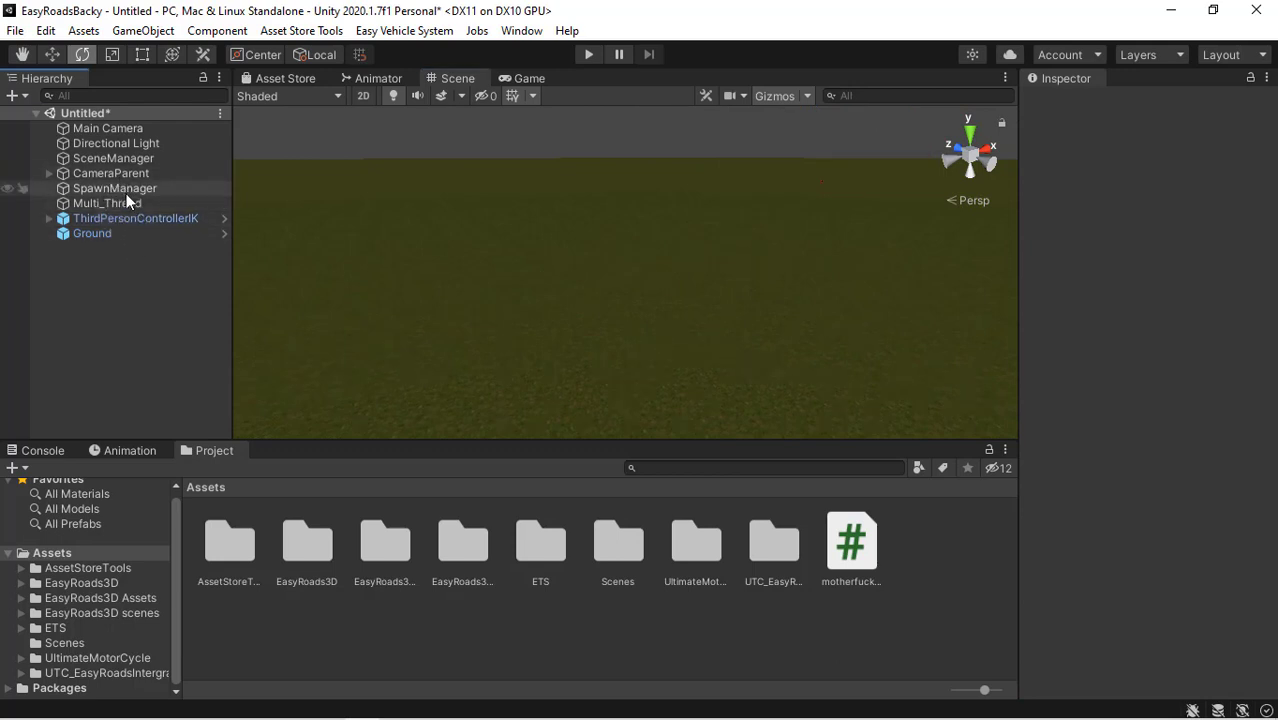
Examine the SpawnManager's vehicle and spawn settings, and check the Multi_Thread object's component
{"action": "left_click", "coordinate": [122, 188]}
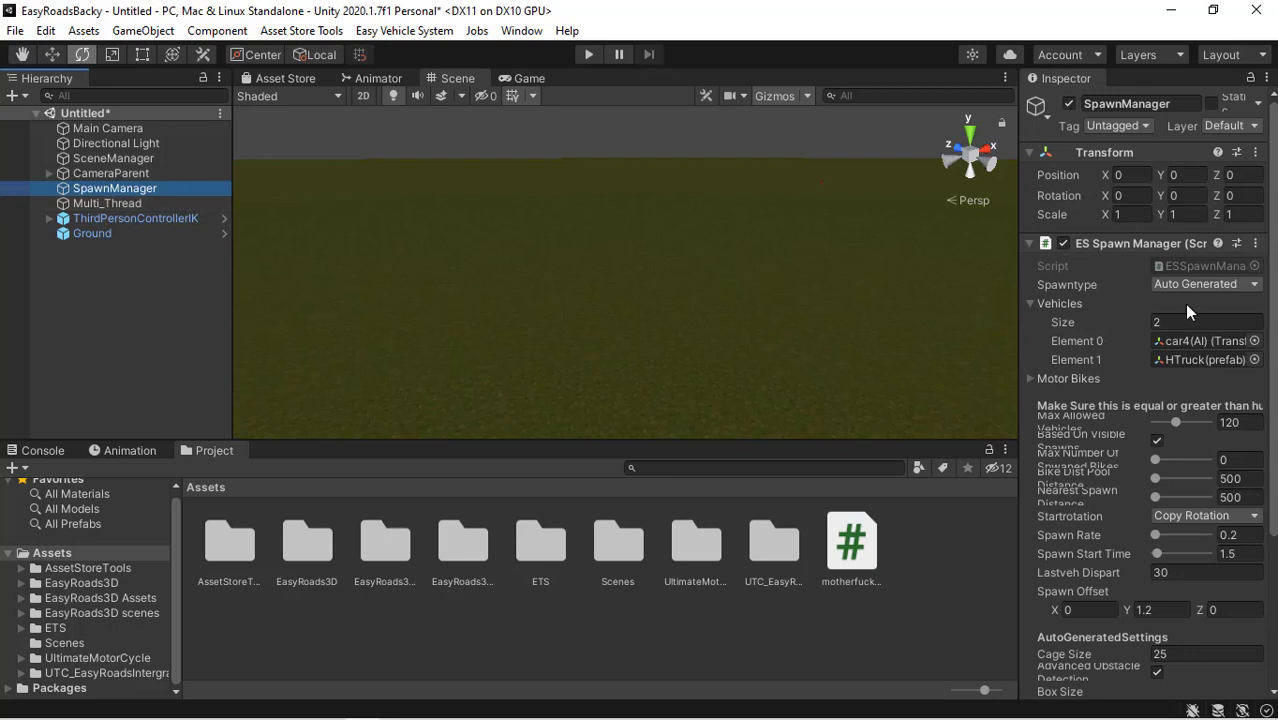
{"action": "scroll", "coordinate": [1140, 400], "scroll_direction": "down", "scroll_amount": 3}
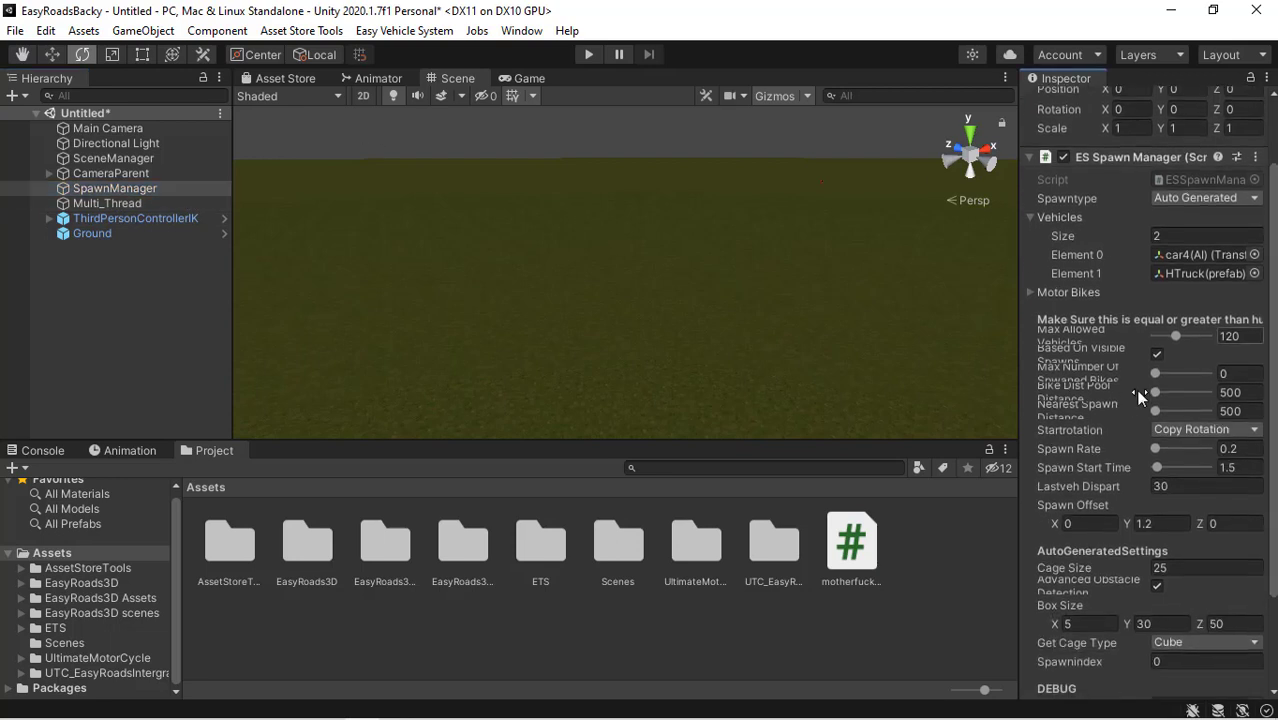
{"action": "left_click", "coordinate": [170, 203]}
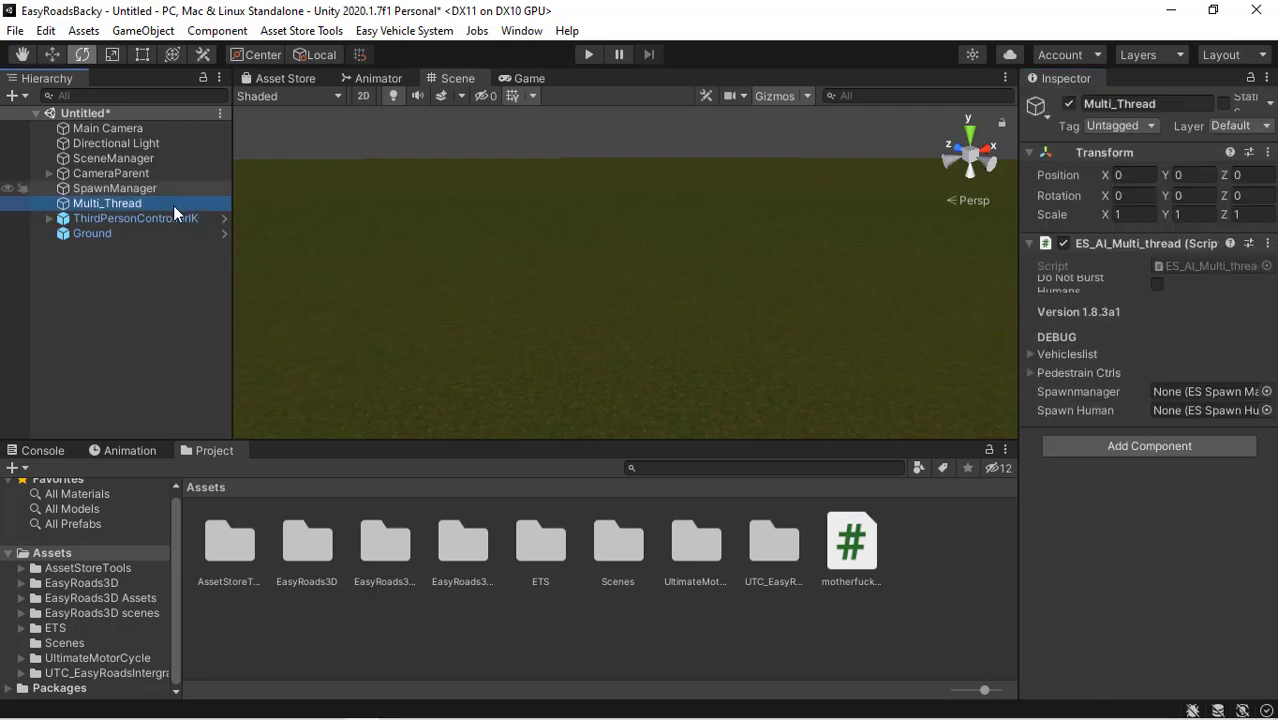
{"action": "left_click", "coordinate": [187, 282]}
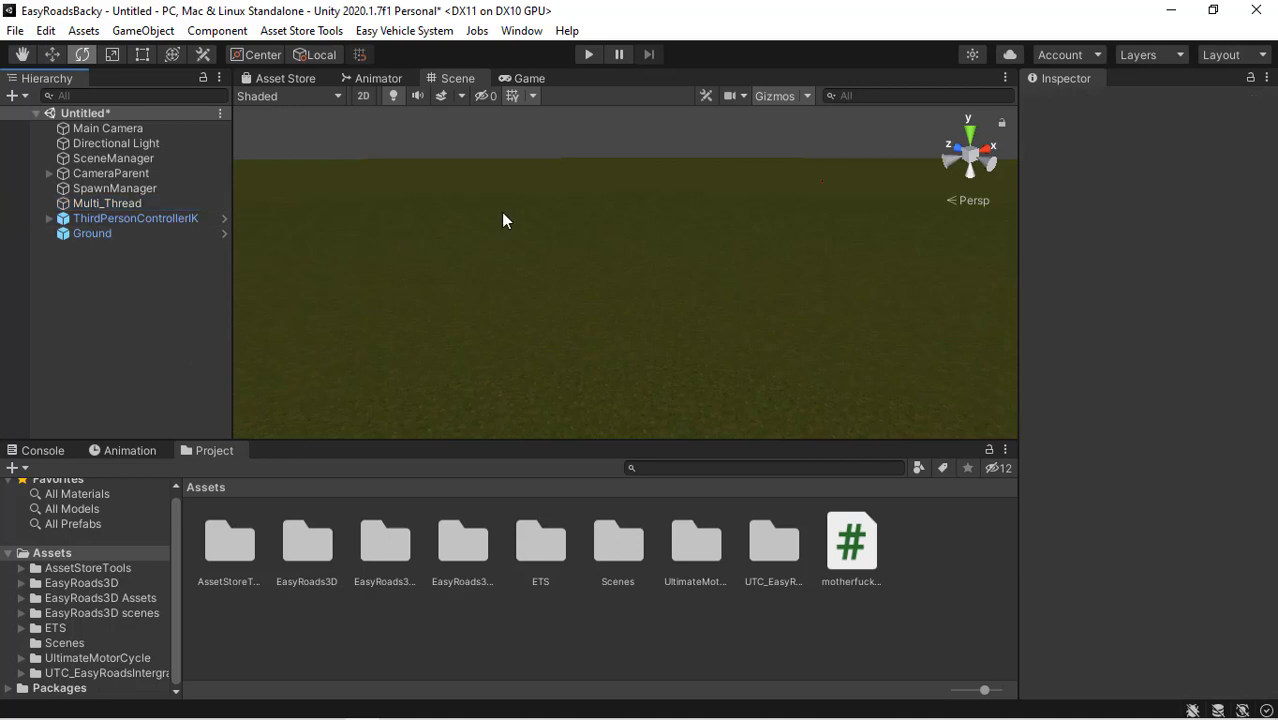
Add an EasyRoads3D road network to the scene, importing the side object and road type presets from the project folder
{"action": "left_click_drag", "start_coordinate": [502, 217], "coordinate": [474, 294], "text": "alt"}
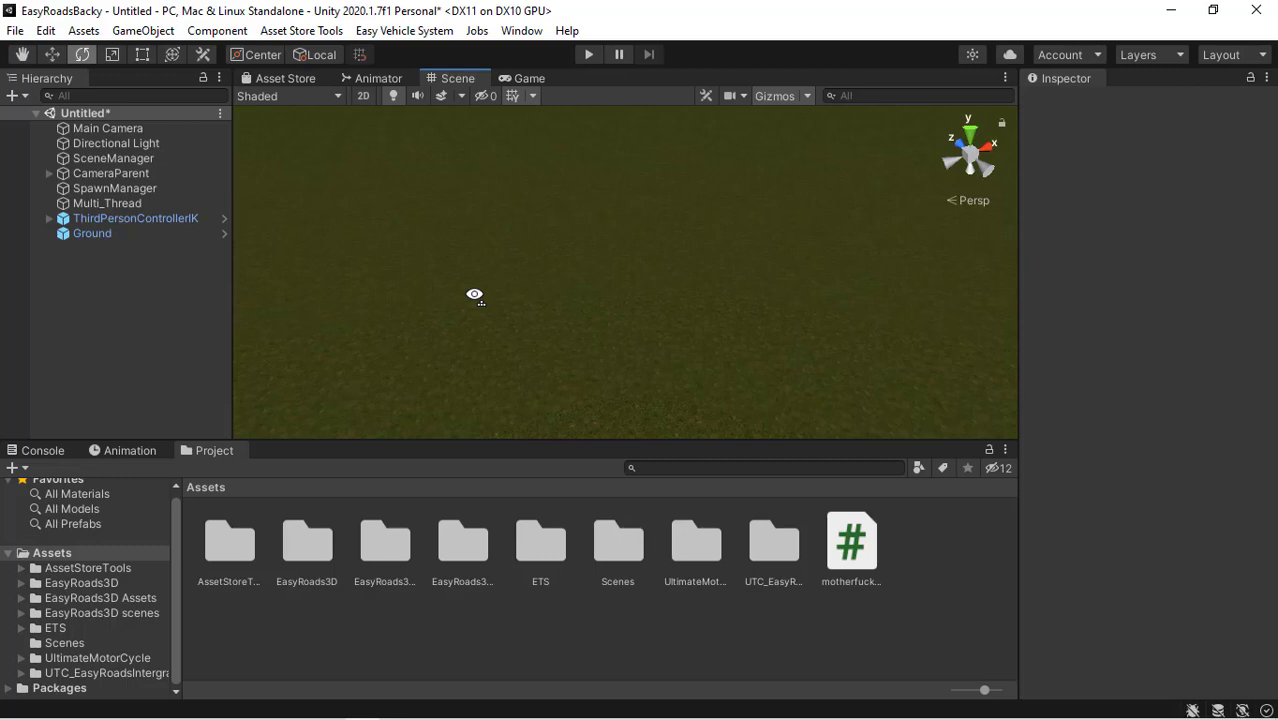
{"action": "left_click", "coordinate": [138, 31]}
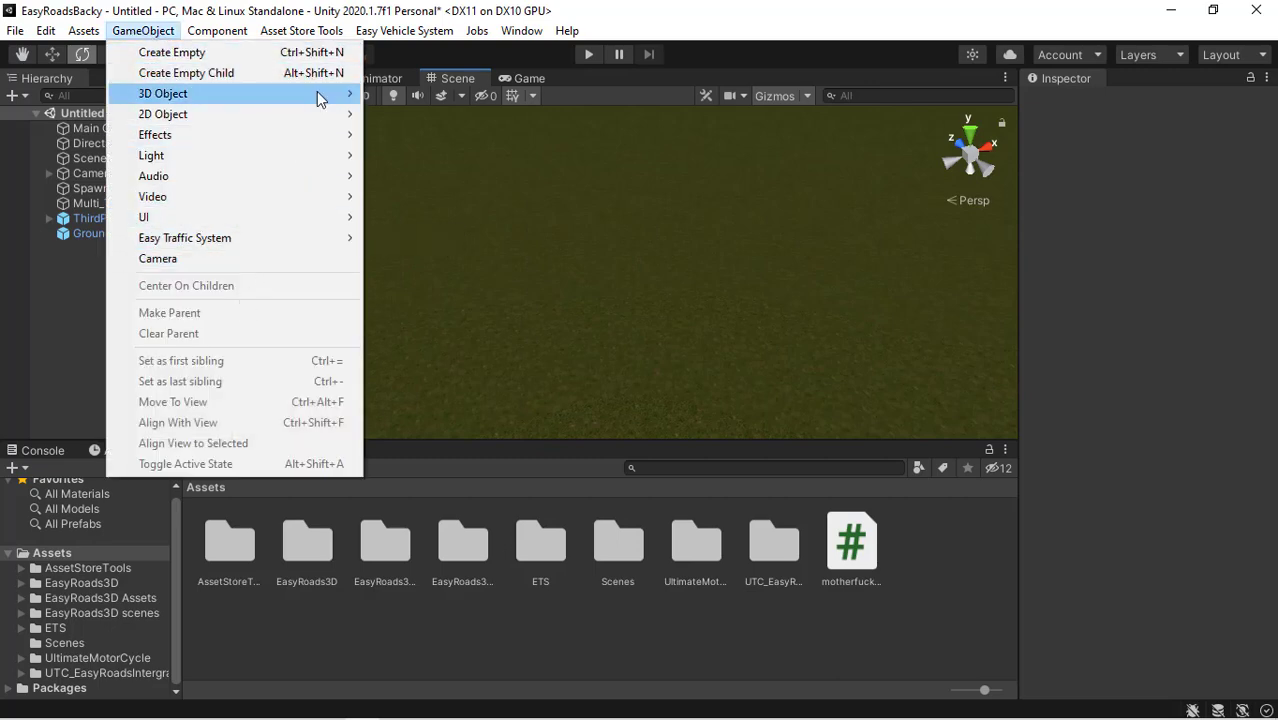
{"action": "mouse_move", "coordinate": [330, 93]}
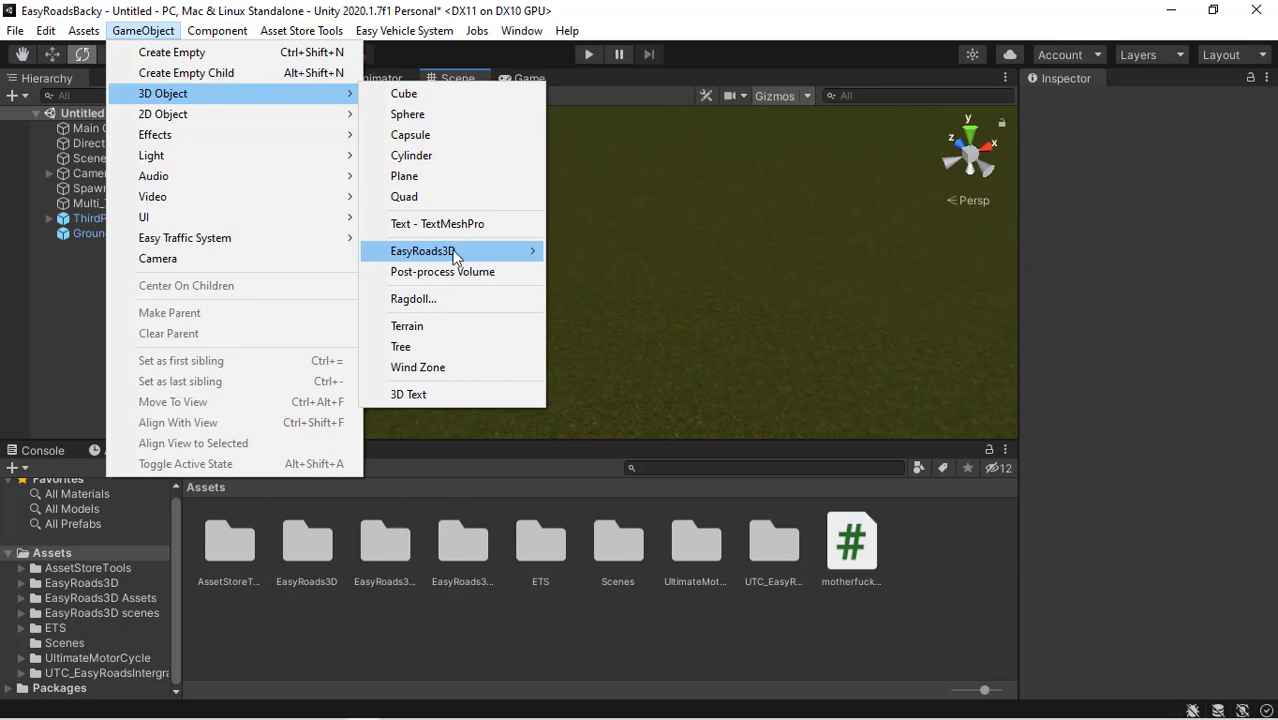
{"action": "mouse_move", "coordinate": [455, 256]}
{"action": "left_click", "coordinate": [576, 255]}
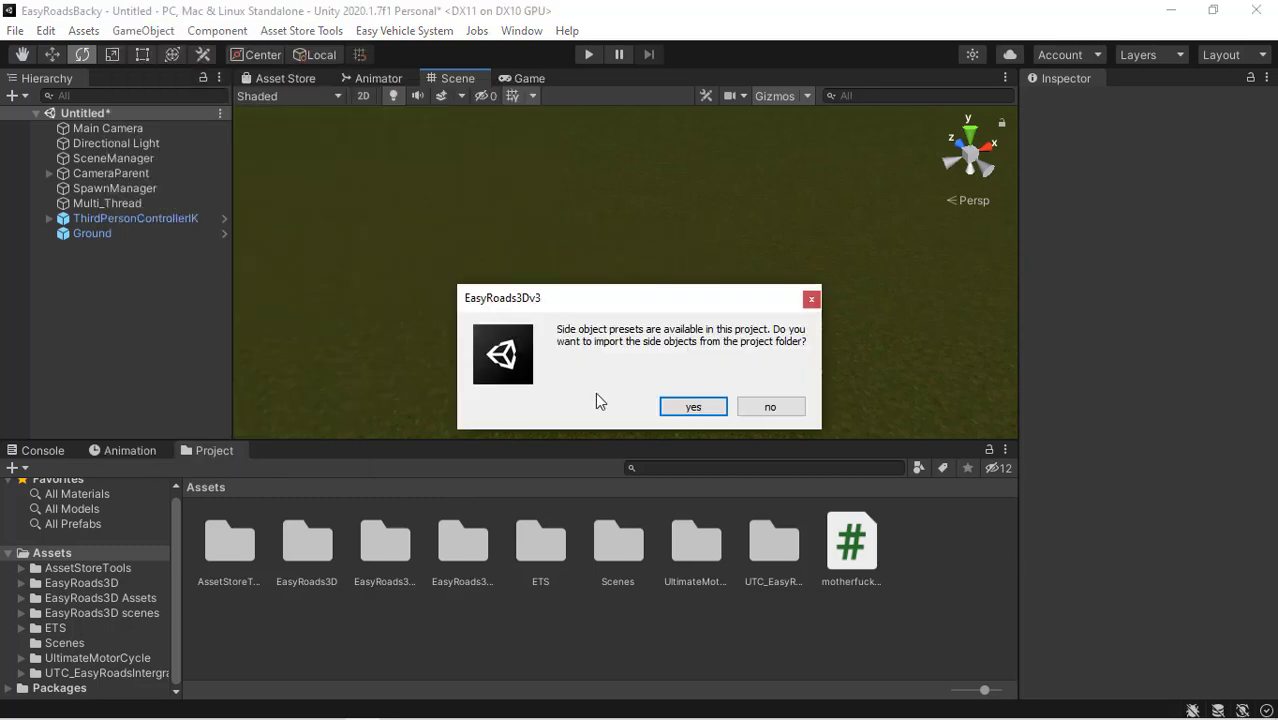
{"action": "left_click", "coordinate": [693, 410]}
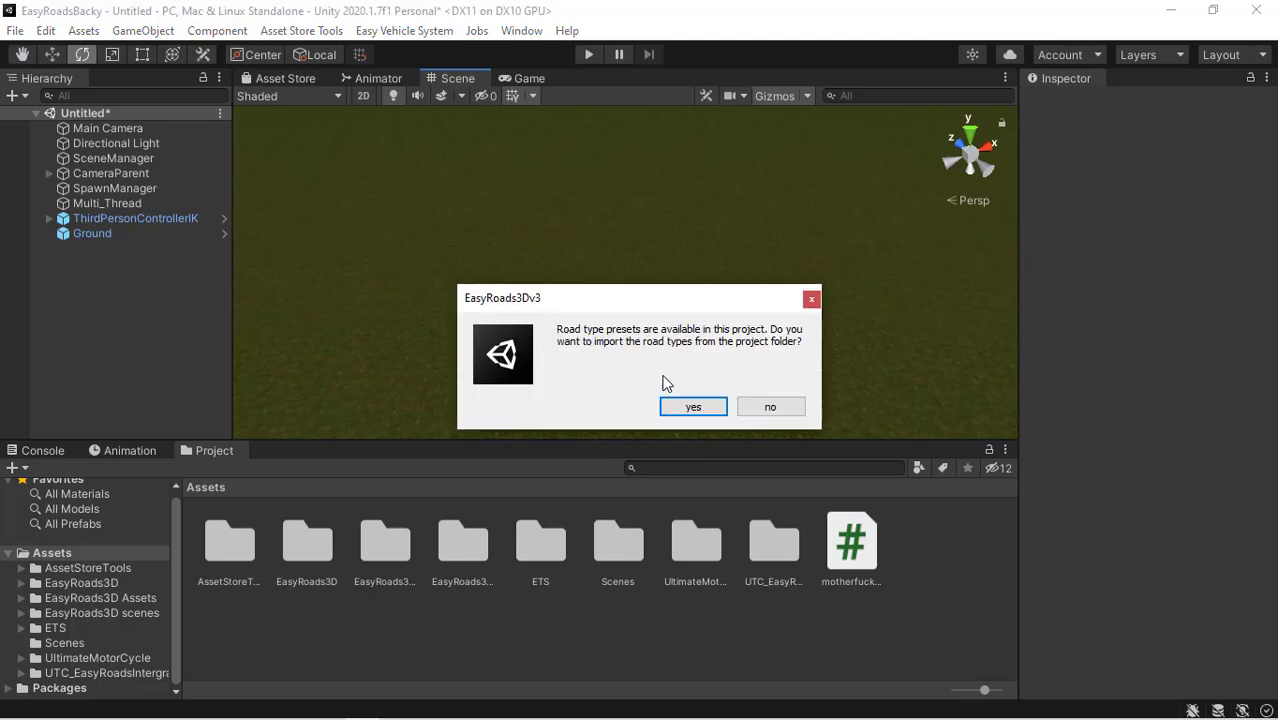
{"action": "left_click", "coordinate": [692, 406]}
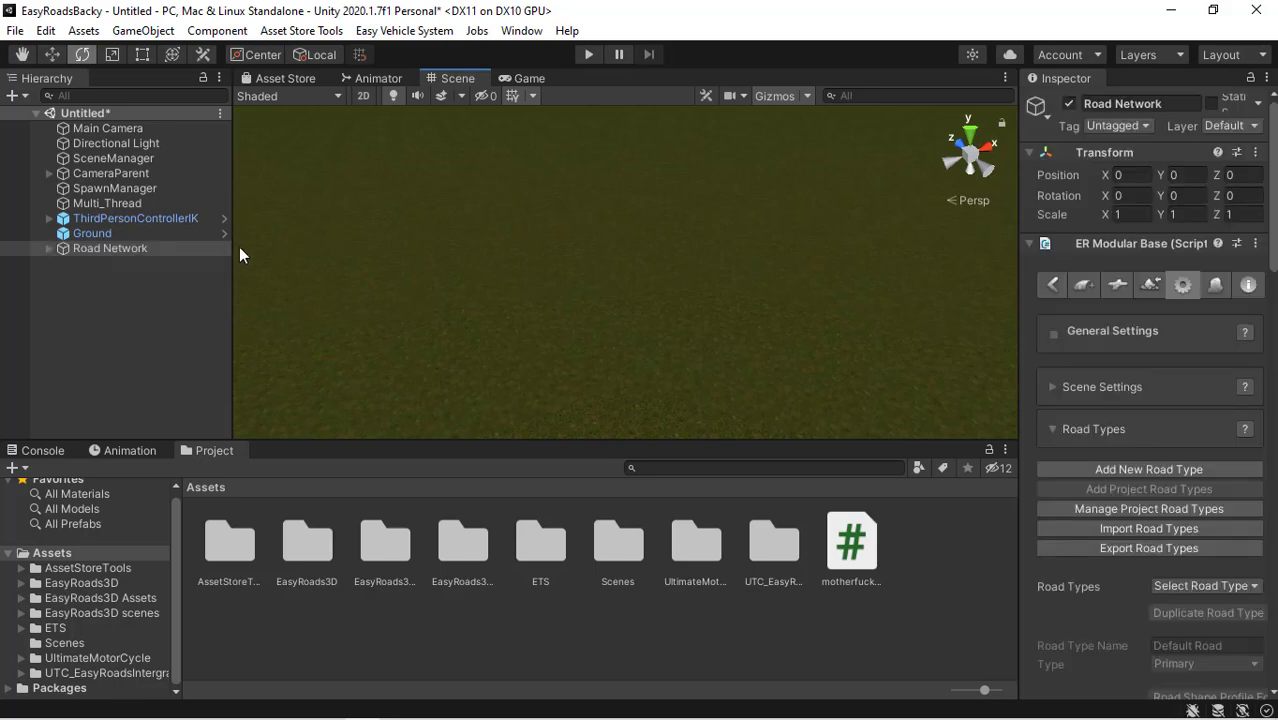
Look through the road type settings of the Road Network object
{"action": "left_click", "coordinate": [106, 247]}
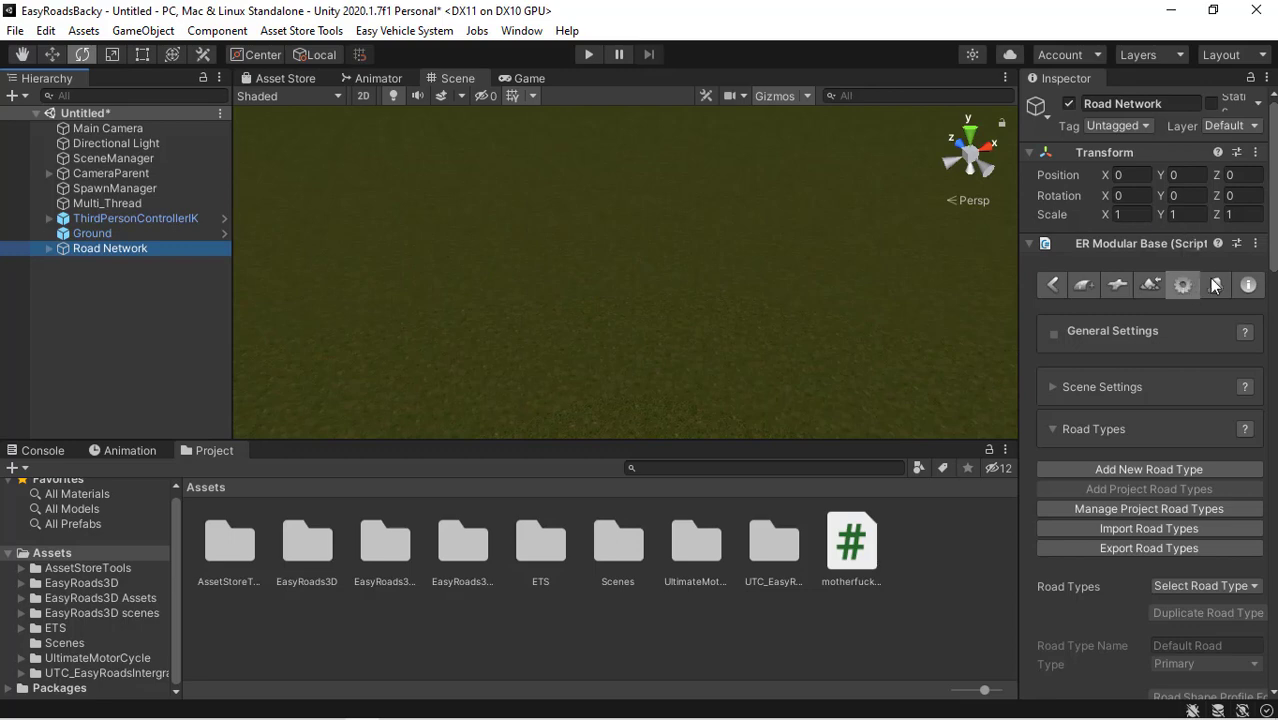
{"action": "scroll", "coordinate": [1148, 390], "scroll_direction": "down", "scroll_amount": 10}
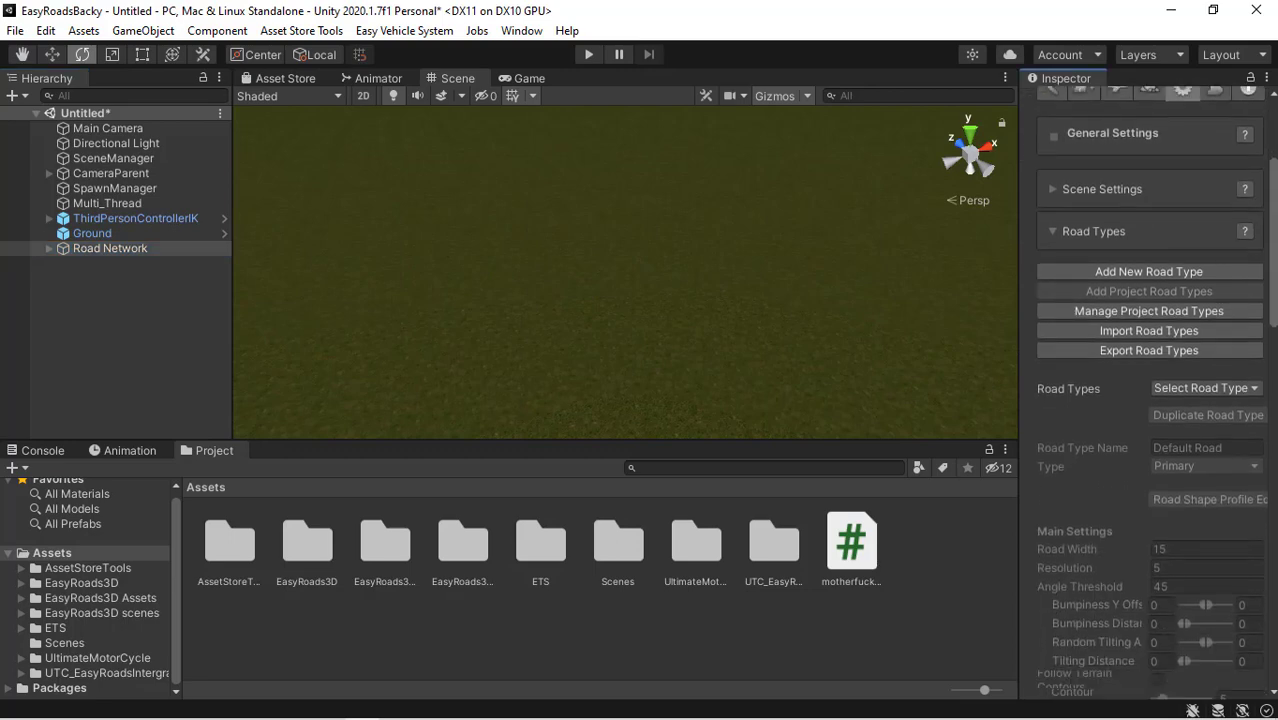
{"action": "scroll", "coordinate": [1148, 390], "scroll_direction": "down", "scroll_amount": 4}
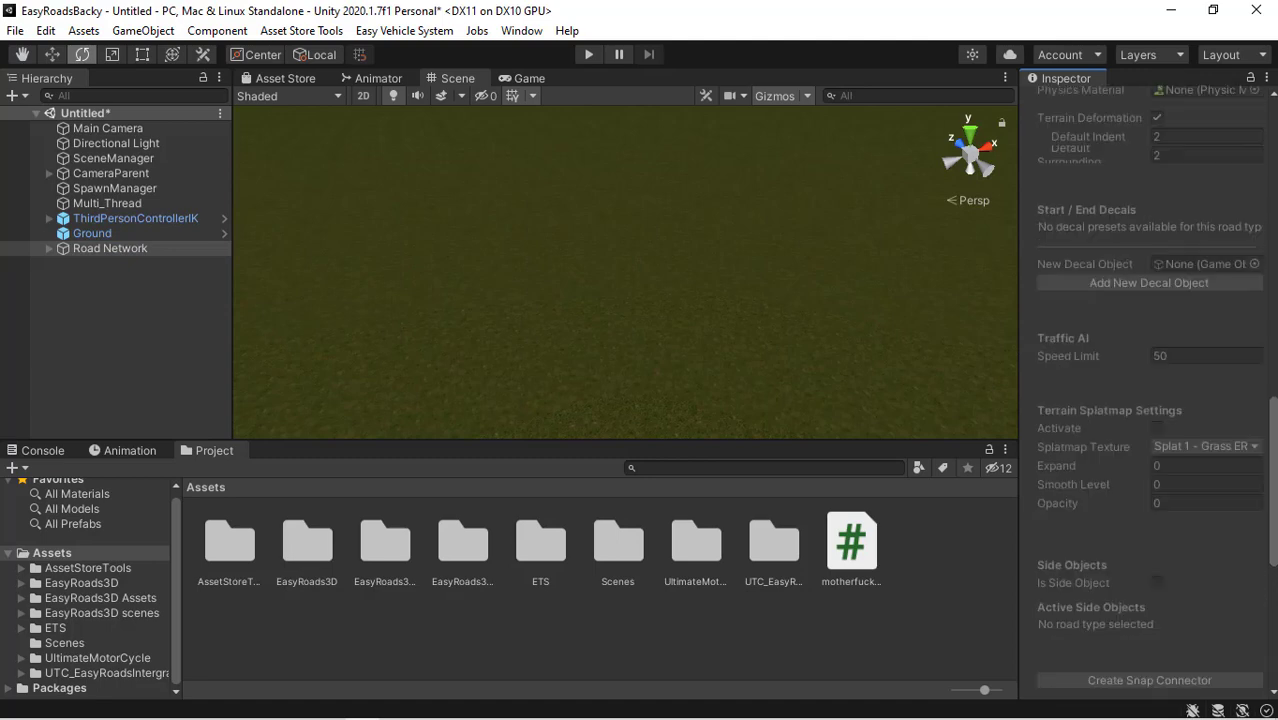
{"action": "scroll", "coordinate": [1148, 390], "scroll_direction": "up", "scroll_amount": 12}
{"action": "scroll", "coordinate": [1148, 390], "scroll_direction": "up", "scroll_amount": 2}
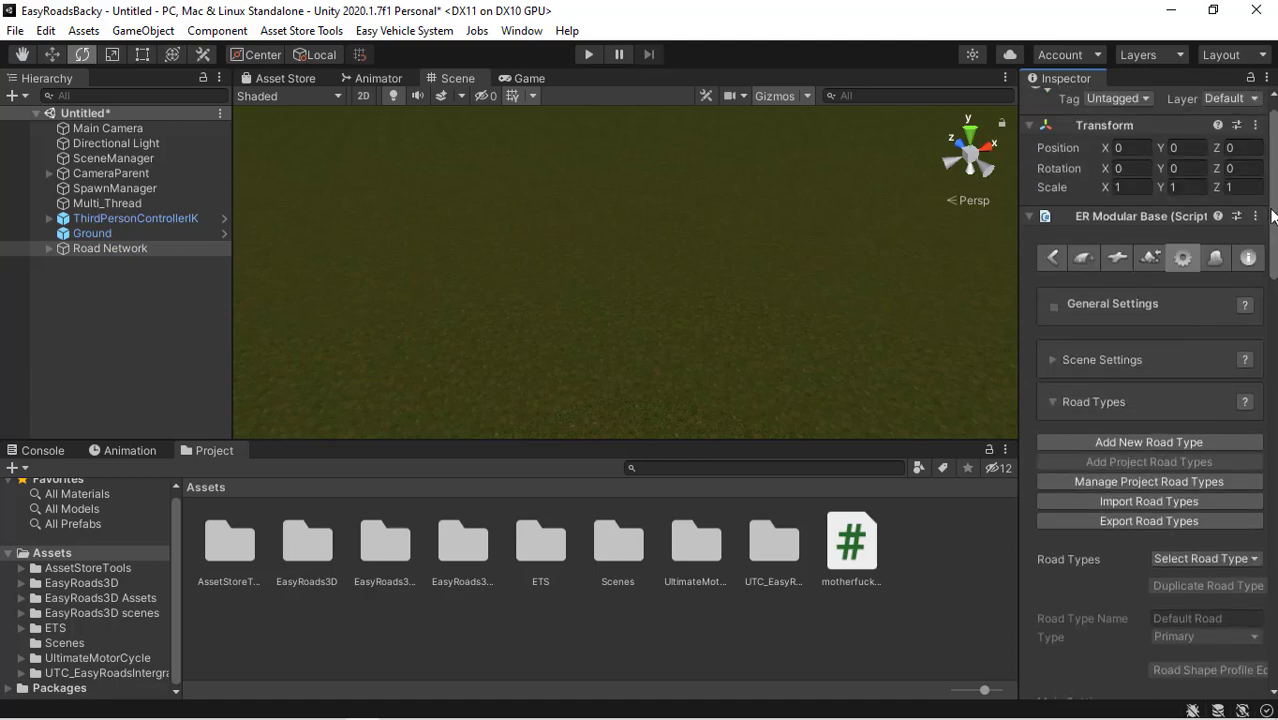
Check the EasyRoads3D version info of the Road Network, and return to its General Settings sections
{"action": "left_click", "coordinate": [1247, 258]}
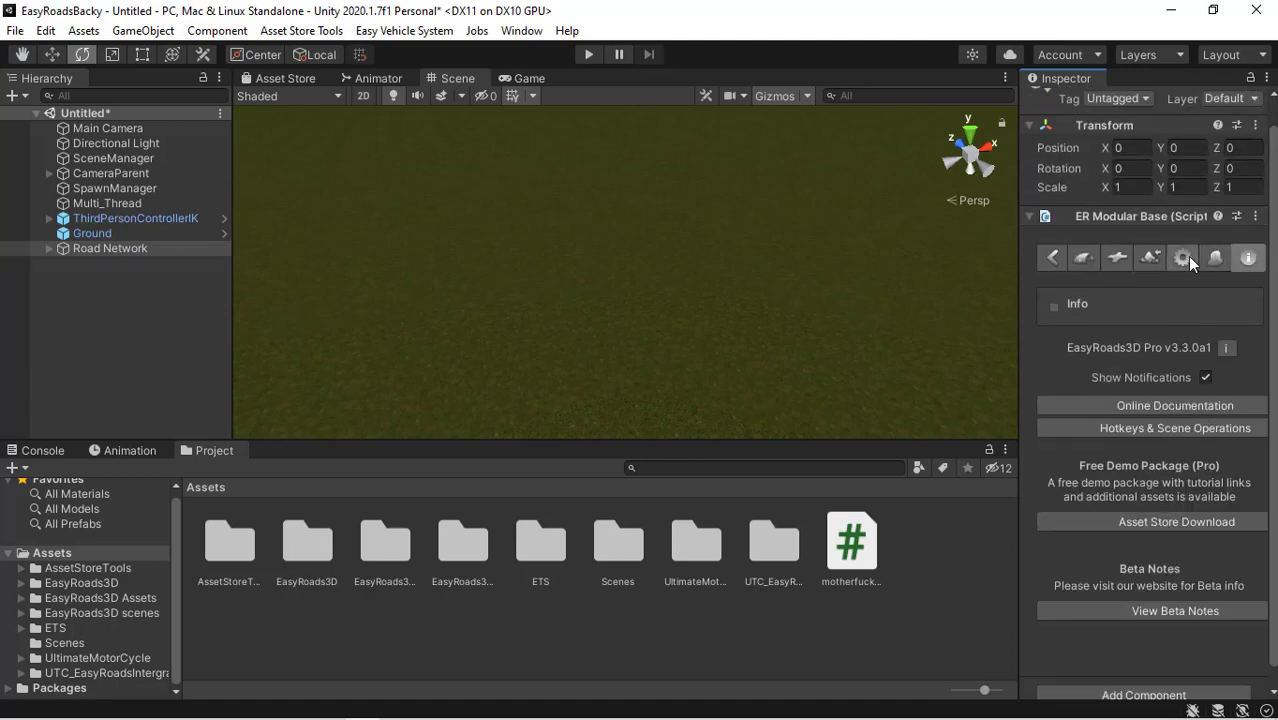
{"action": "left_click", "coordinate": [1185, 257]}
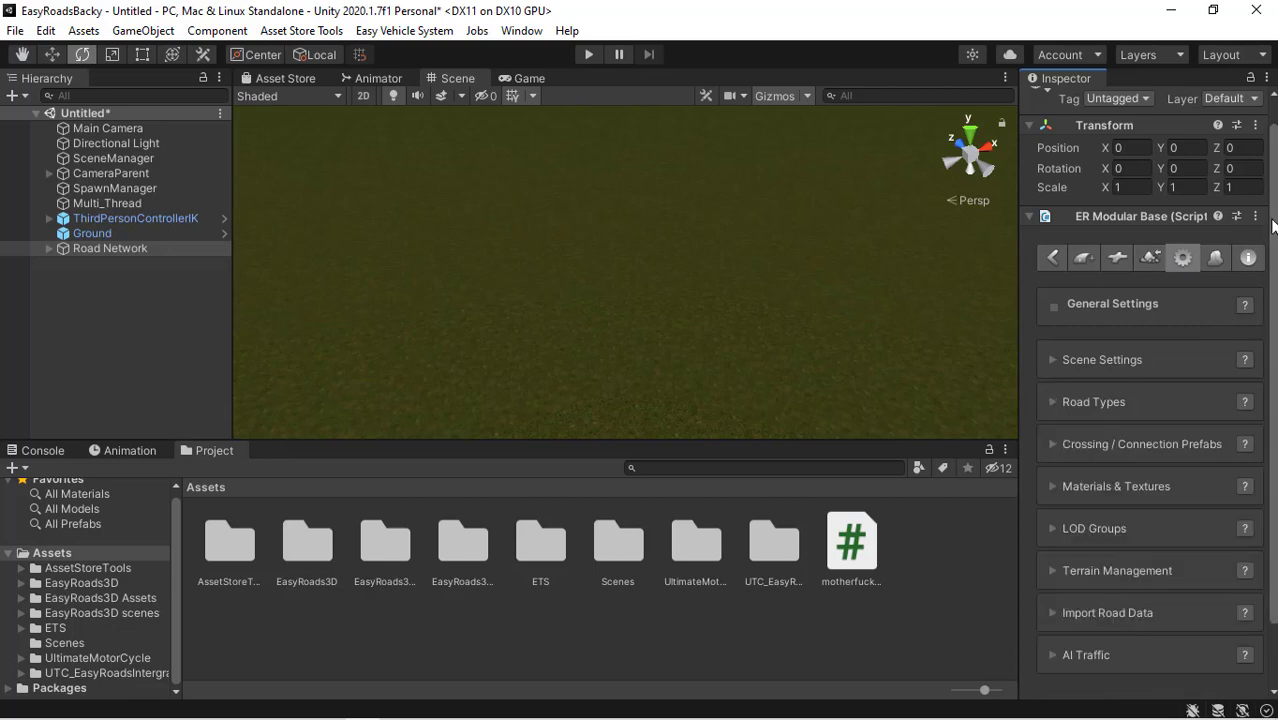
{"action": "scroll", "coordinate": [1274, 230], "scroll_direction": "down", "scroll_amount": 2}
{"action": "scroll", "coordinate": [1060, 254], "scroll_direction": "down", "scroll_amount": 1}
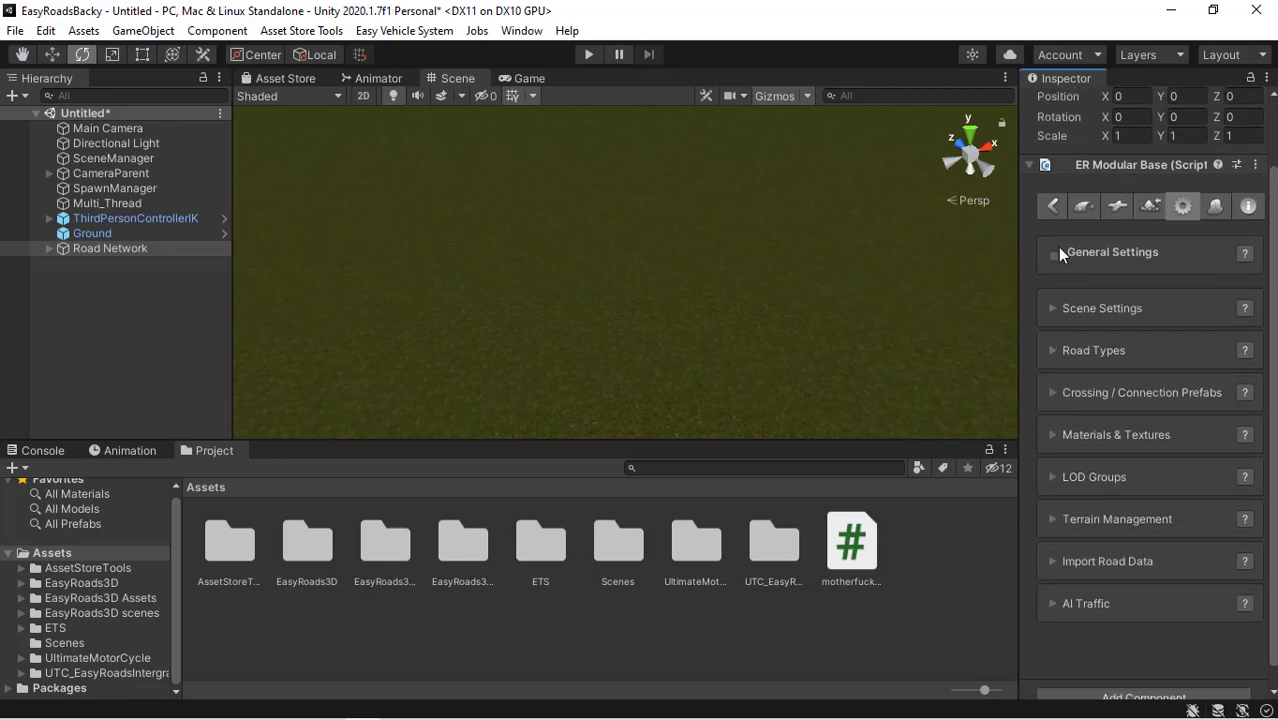
Activate lane data generation in the Road Network's AI Traffic settings and choose the traffic direction
{"action": "left_click", "coordinate": [1052, 603]}
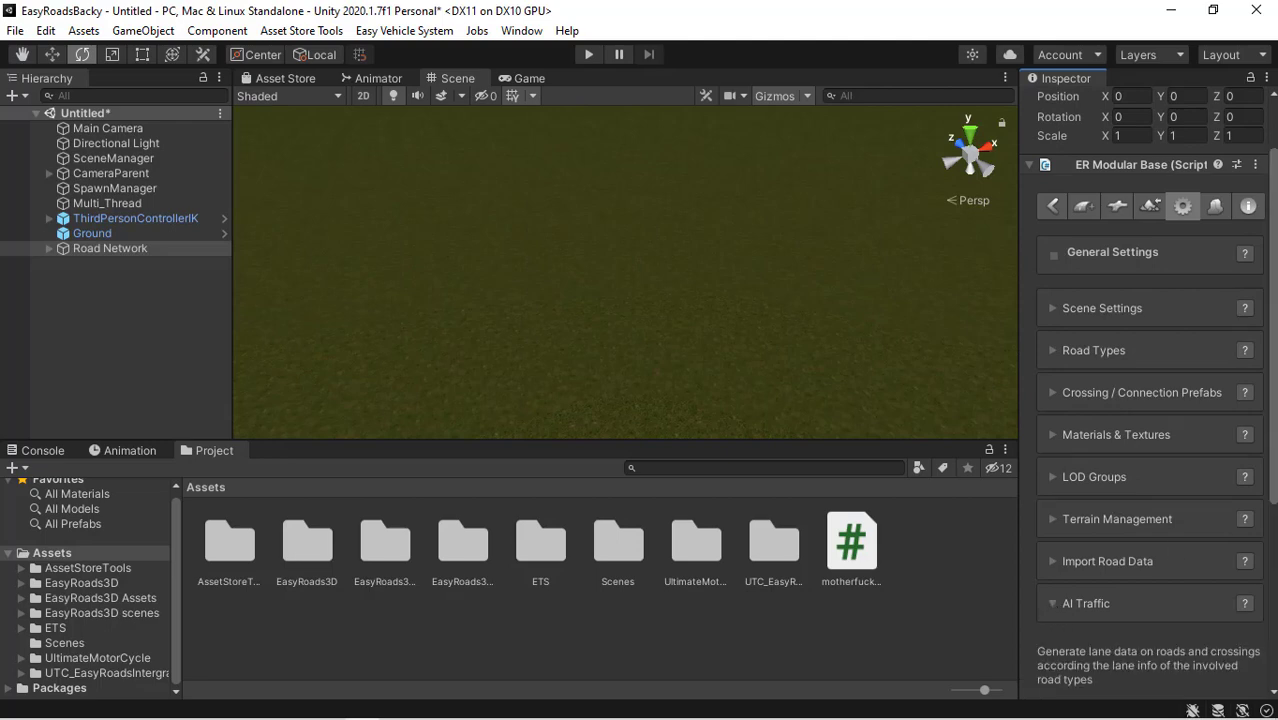
{"action": "scroll", "coordinate": [1102, 555], "scroll_direction": "down", "scroll_amount": 10}
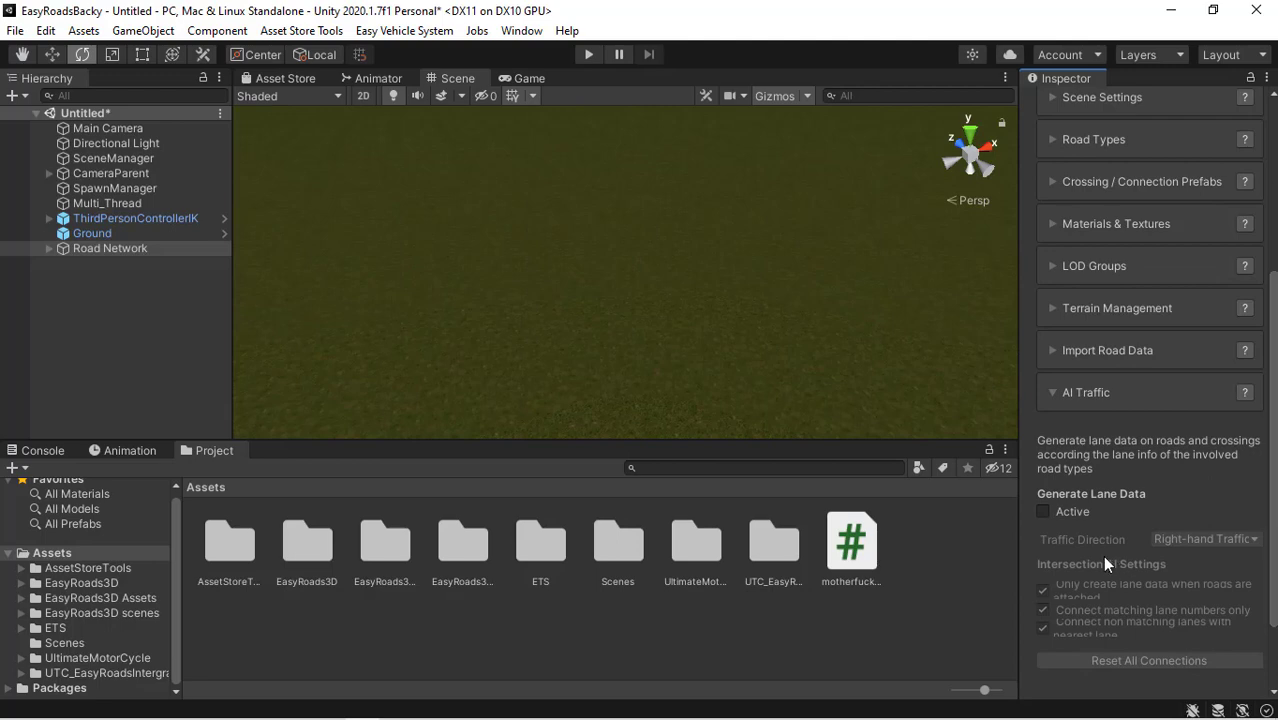
{"action": "left_click", "coordinate": [1043, 512]}
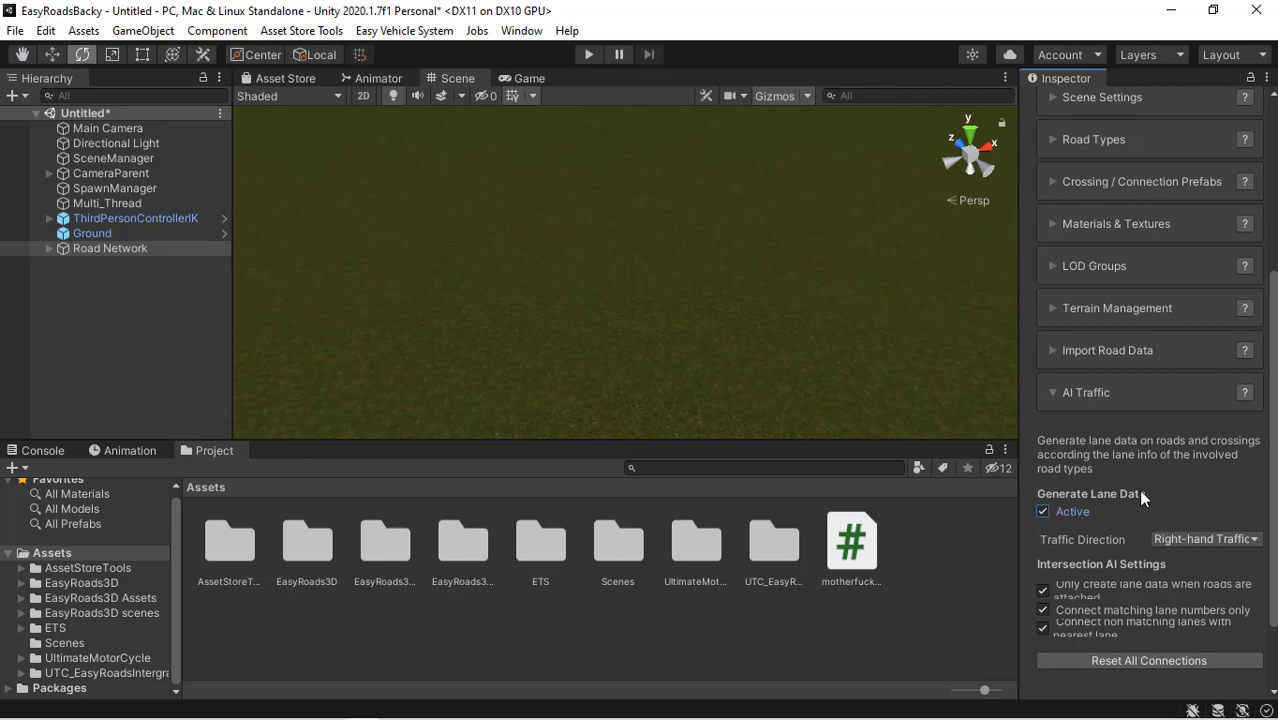
{"action": "left_click", "coordinate": [1194, 538]}
{"action": "left_click", "coordinate": [1178, 585]}
{"action": "scroll", "coordinate": [1086, 271], "scroll_direction": "up", "scroll_amount": 6}
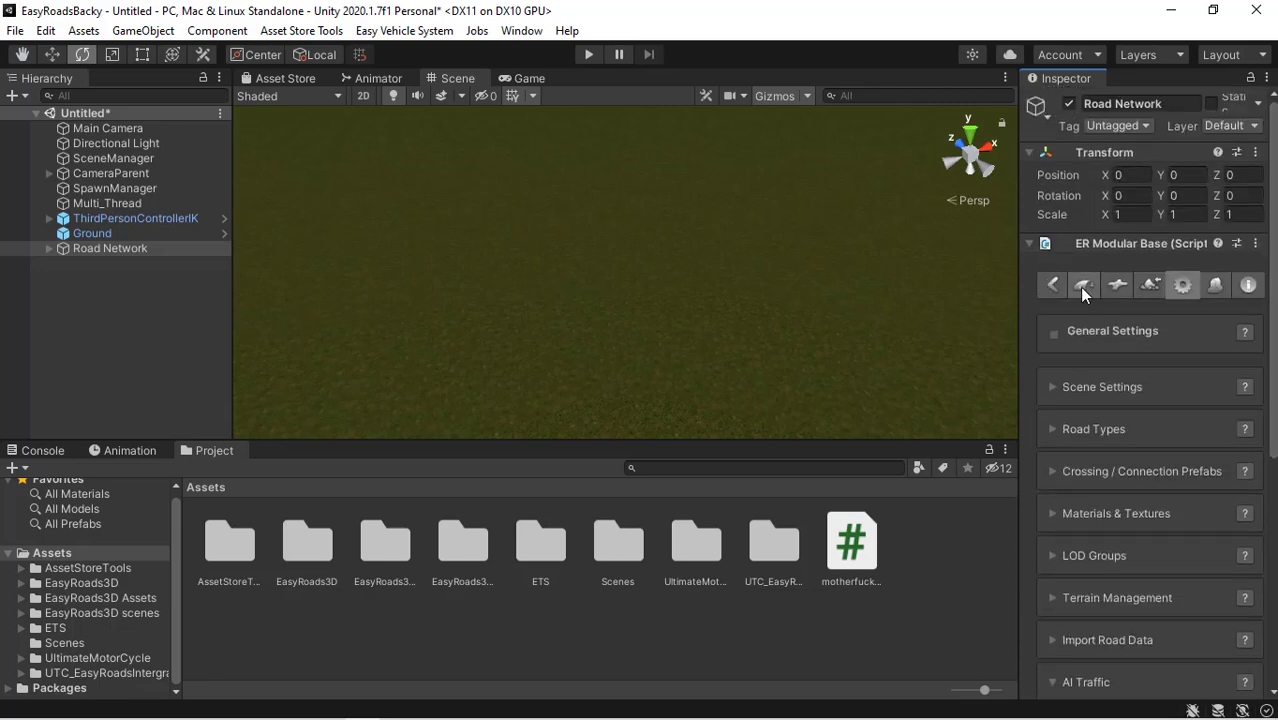
Add a new road object of type "1. Default Road" to the Road Network
{"action": "left_click", "coordinate": [1085, 285]}
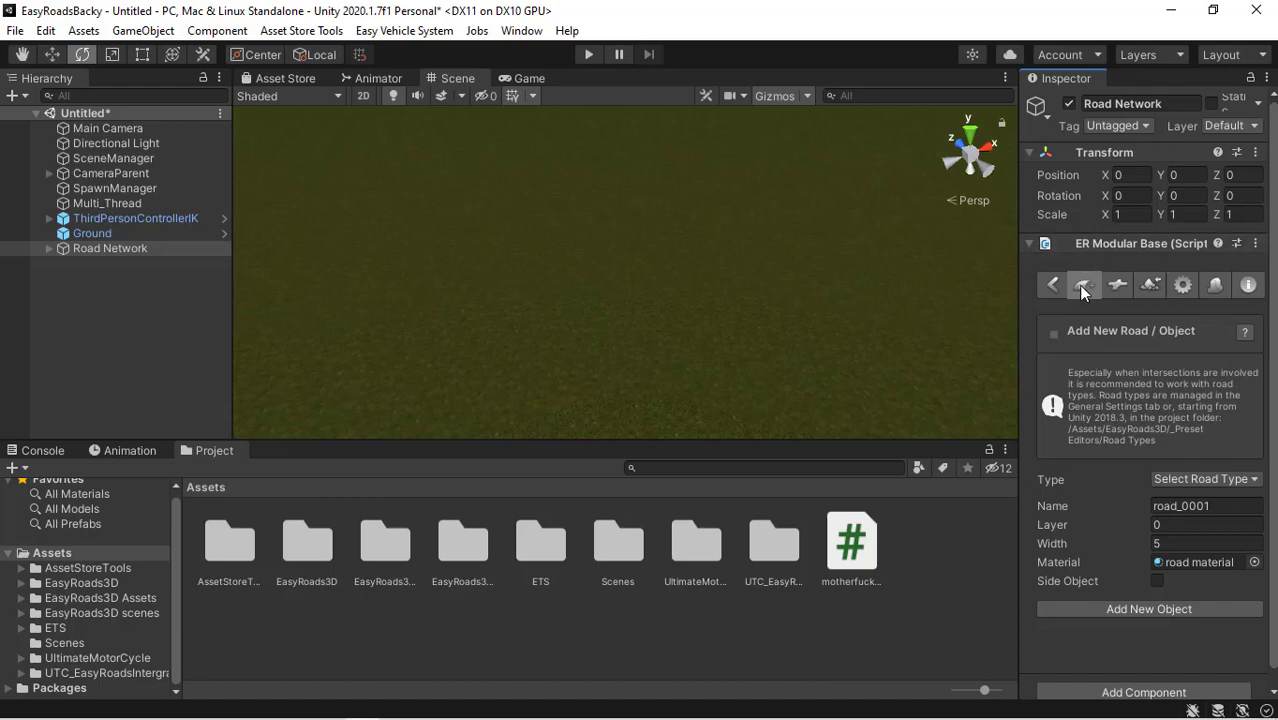
{"action": "left_click", "coordinate": [1215, 477]}
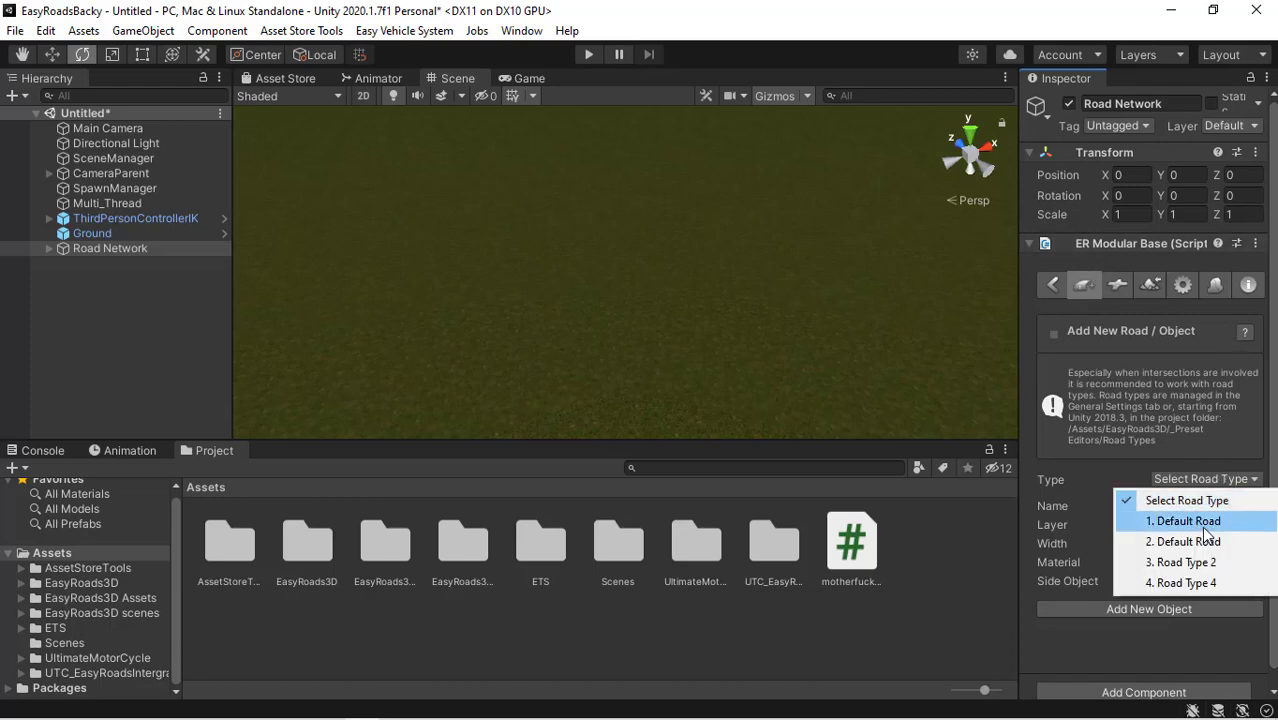
{"action": "left_click", "coordinate": [1204, 524]}
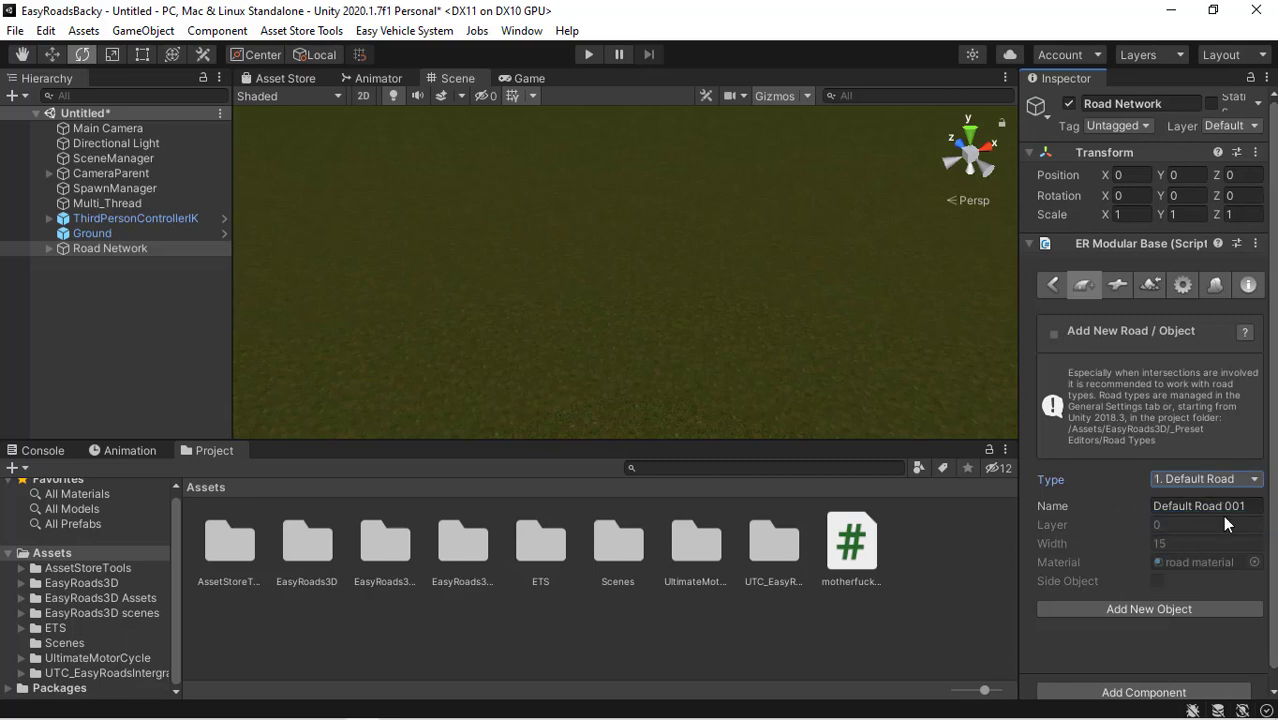
{"action": "left_click", "coordinate": [1193, 614]}
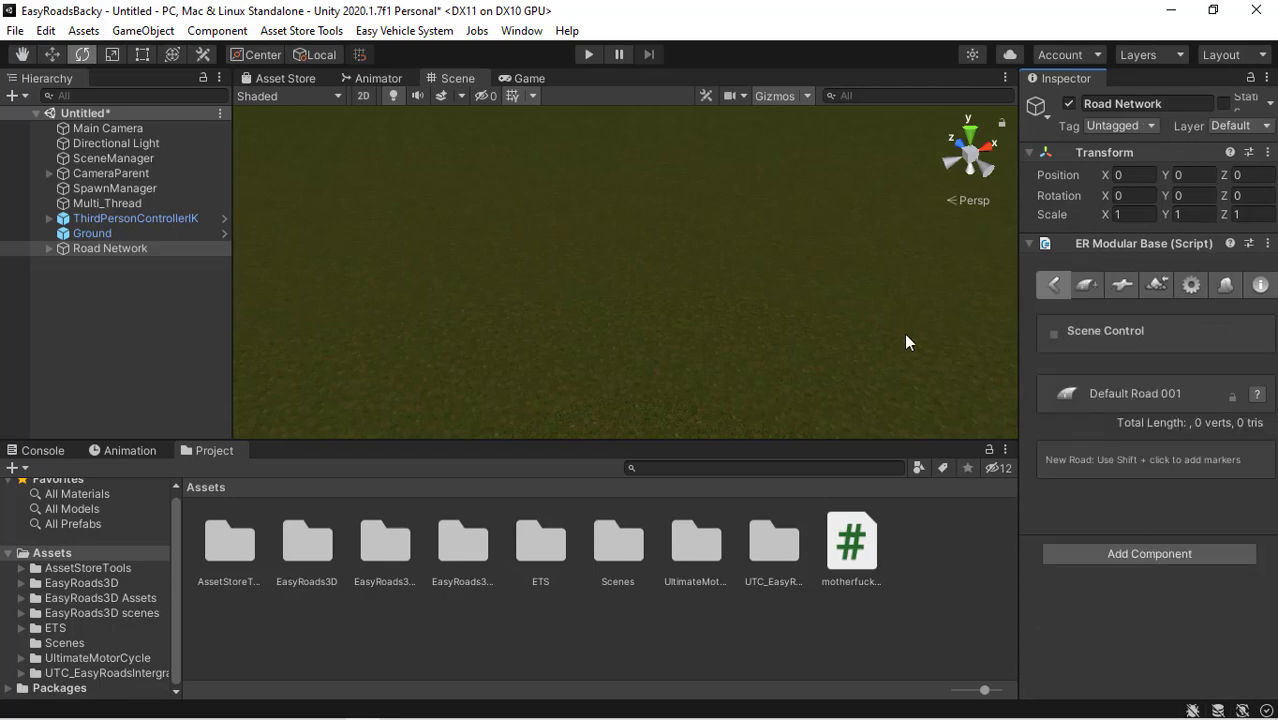
Place the road's first two markers on the ground to form a segment about 31 m long
{"action": "right_click_drag", "start_coordinate": [822, 283], "coordinate": [897, 310]}
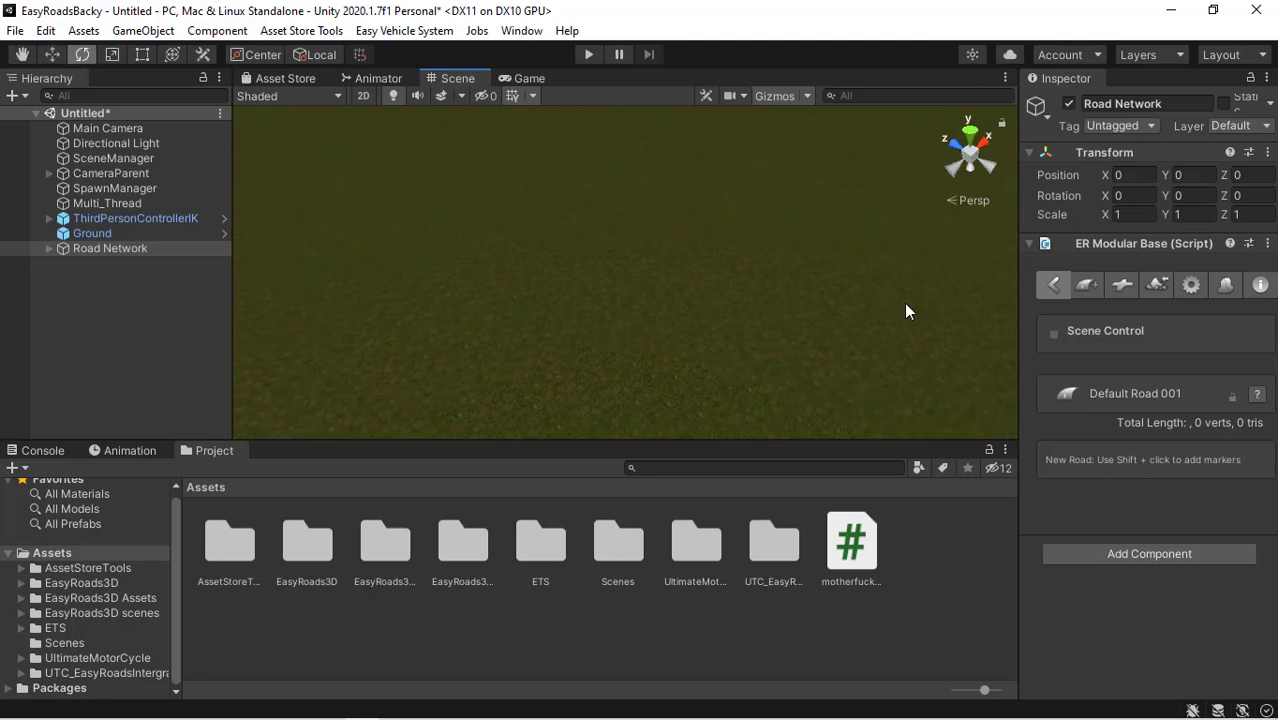
{"action": "left_click", "coordinate": [885, 265], "text": "shift"}
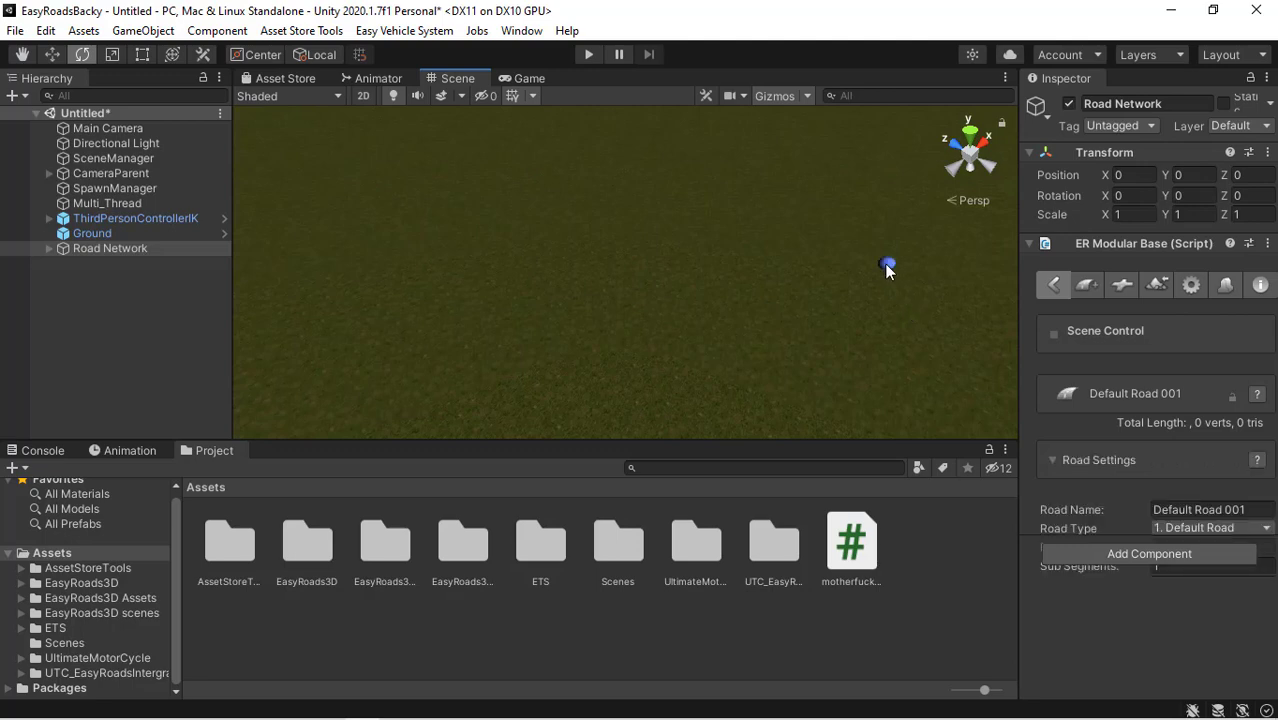
{"action": "left_click", "coordinate": [438, 294], "text": "shift"}
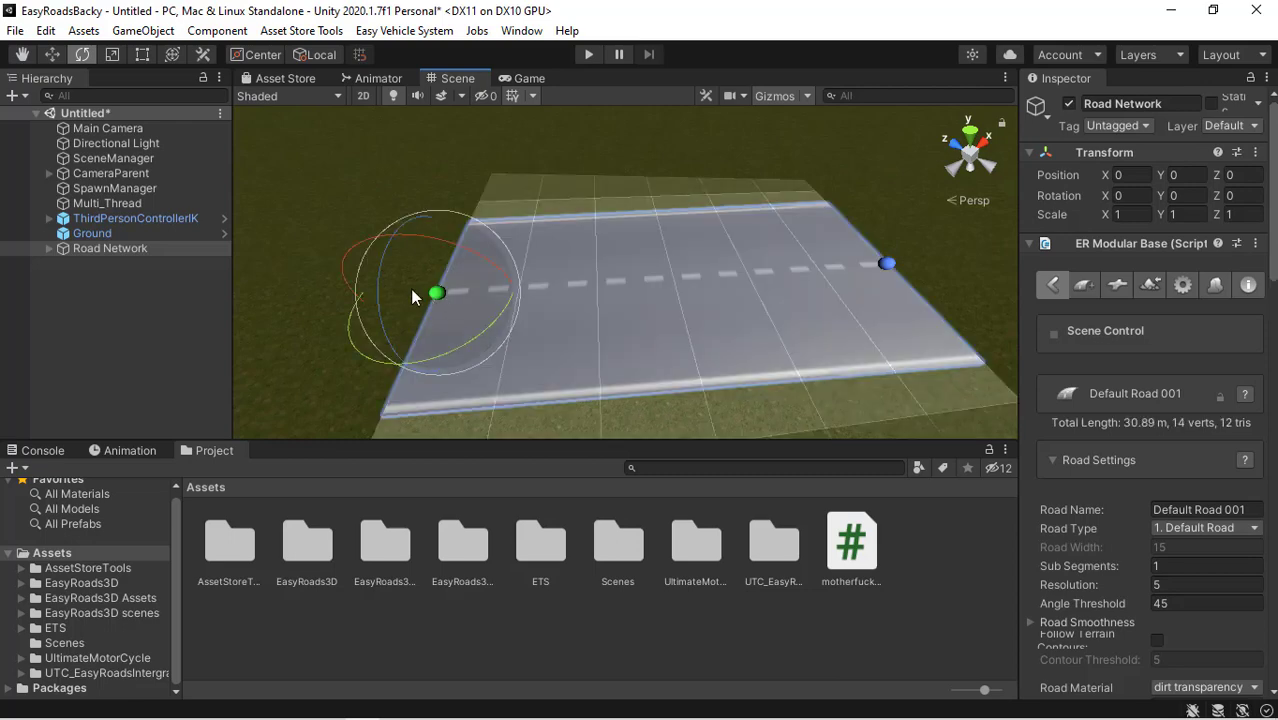
Extend the road across the ground with two more markers to a length of about 268 m
{"action": "right_click_drag", "start_coordinate": [516, 302], "coordinate": [531, 315]}
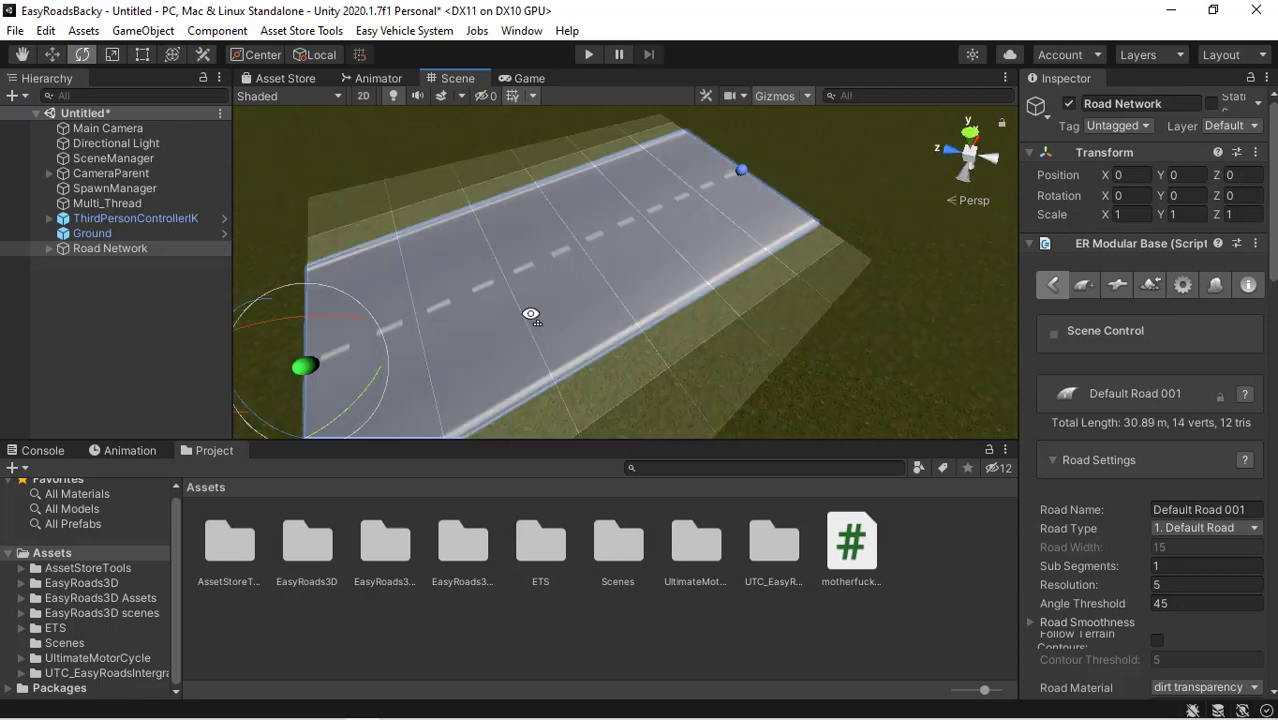
{"action": "scroll", "coordinate": [530, 315], "scroll_direction": "down", "scroll_amount": 10, "text": "alt"}
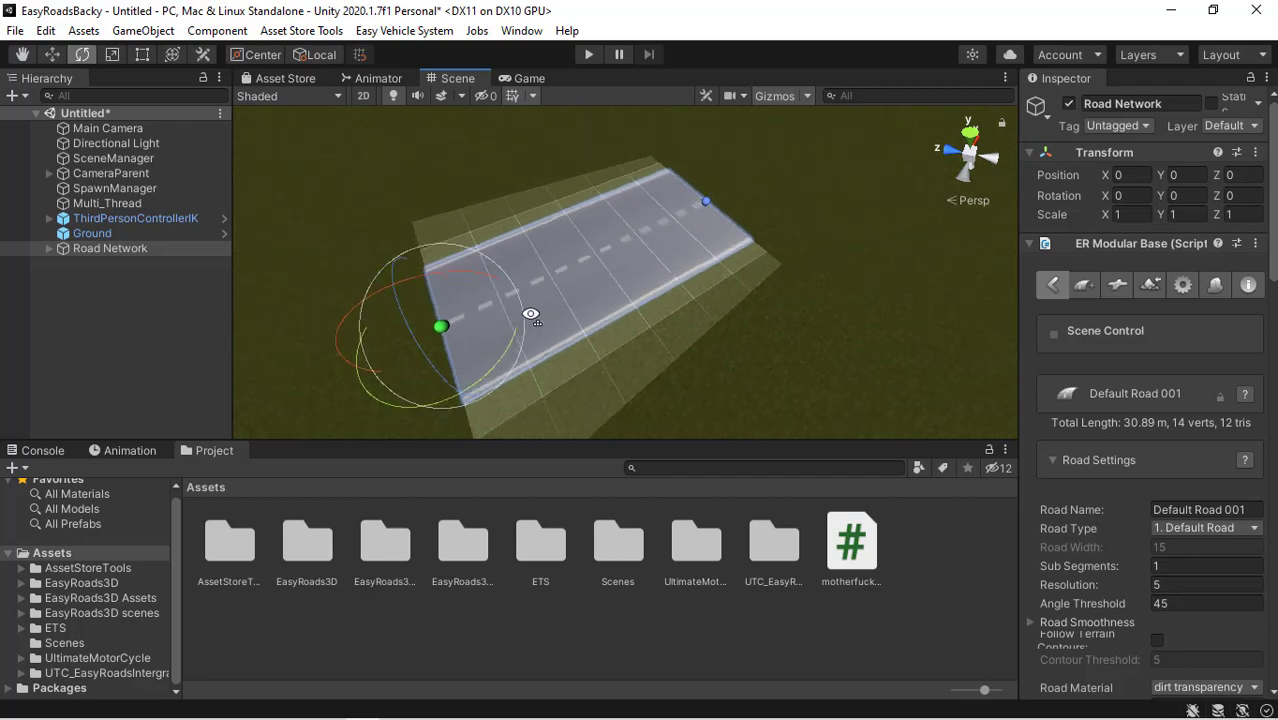
{"action": "key", "text": "s"}
{"action": "key", "text": "a"}
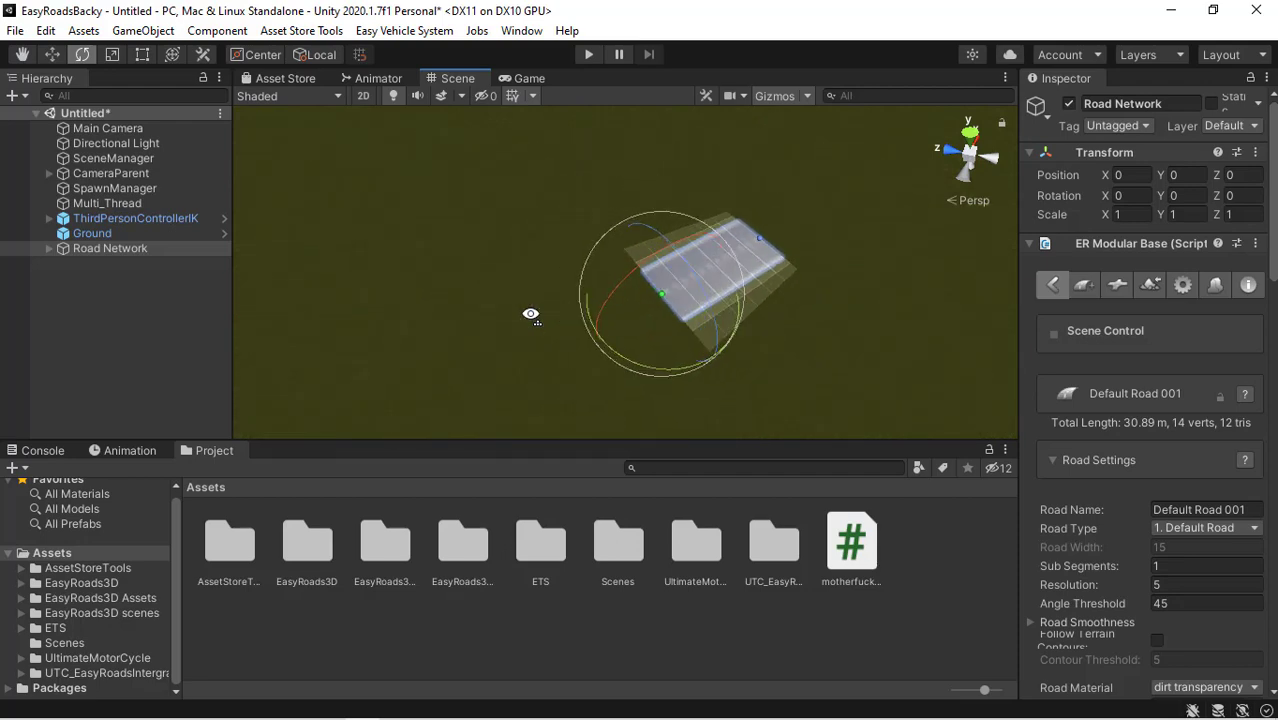
{"action": "scroll", "coordinate": [530, 315], "scroll_direction": "down", "scroll_amount": 2, "text": "alt"}
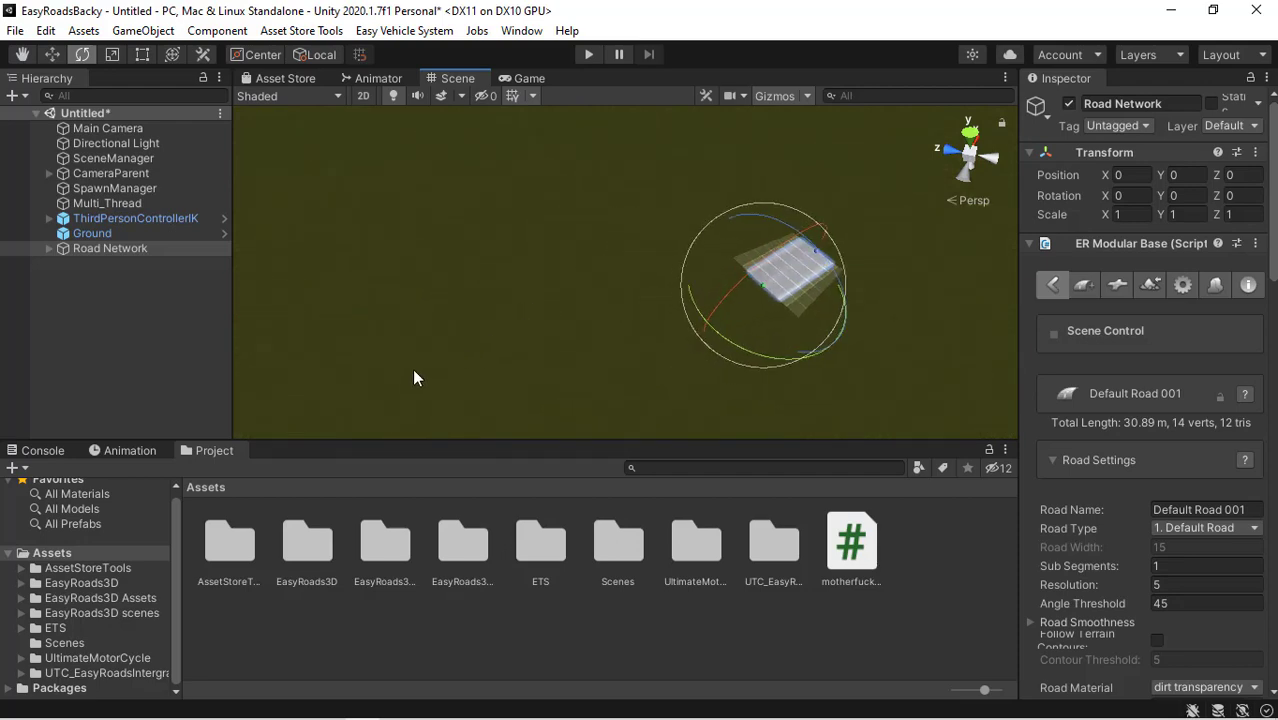
{"action": "left_click", "coordinate": [349, 374], "text": "shift"}
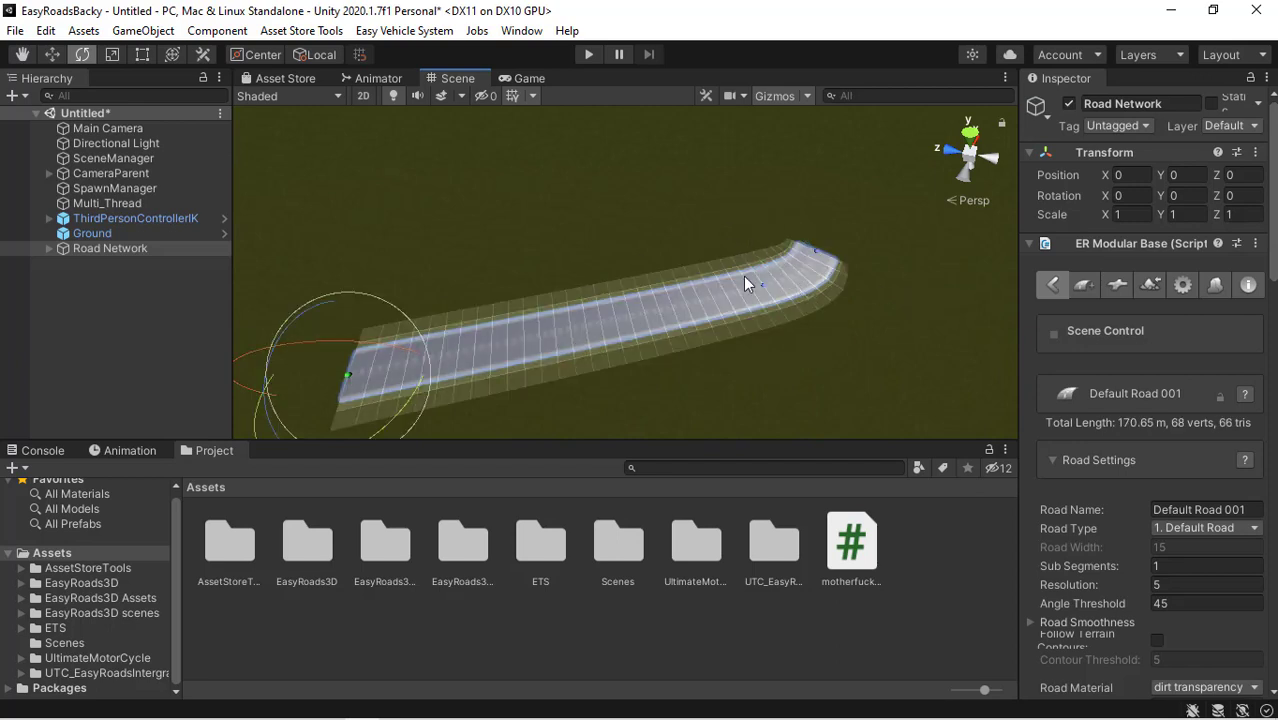
{"action": "left_click_drag", "start_coordinate": [743, 276], "coordinate": [705, 286], "text": "alt"}
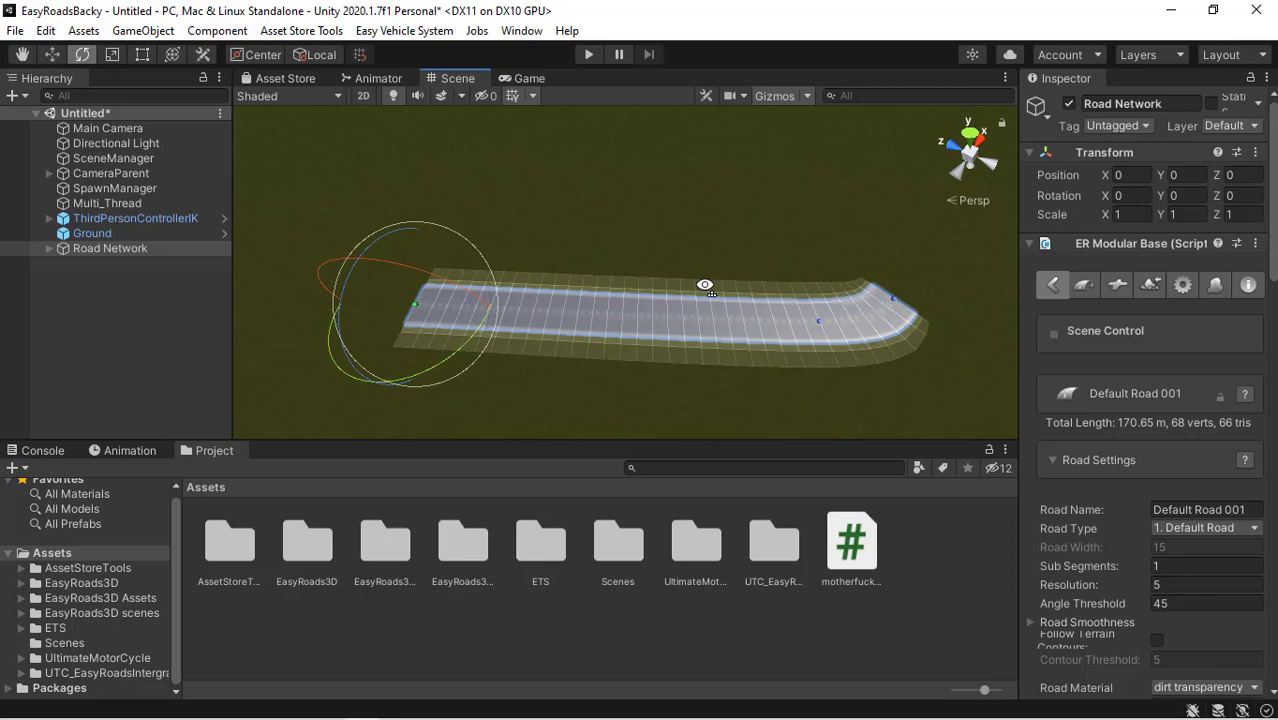
{"action": "key", "text": "a"}
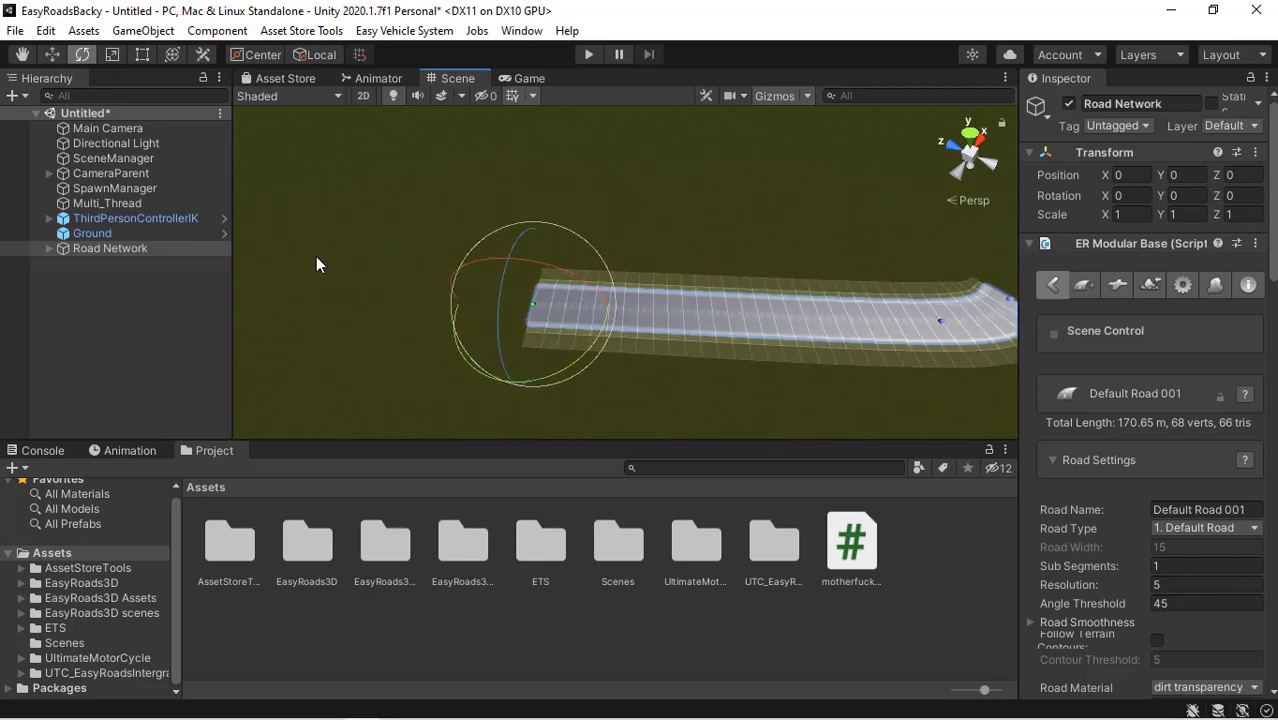
{"action": "left_click", "coordinate": [300, 260], "text": "shift"}
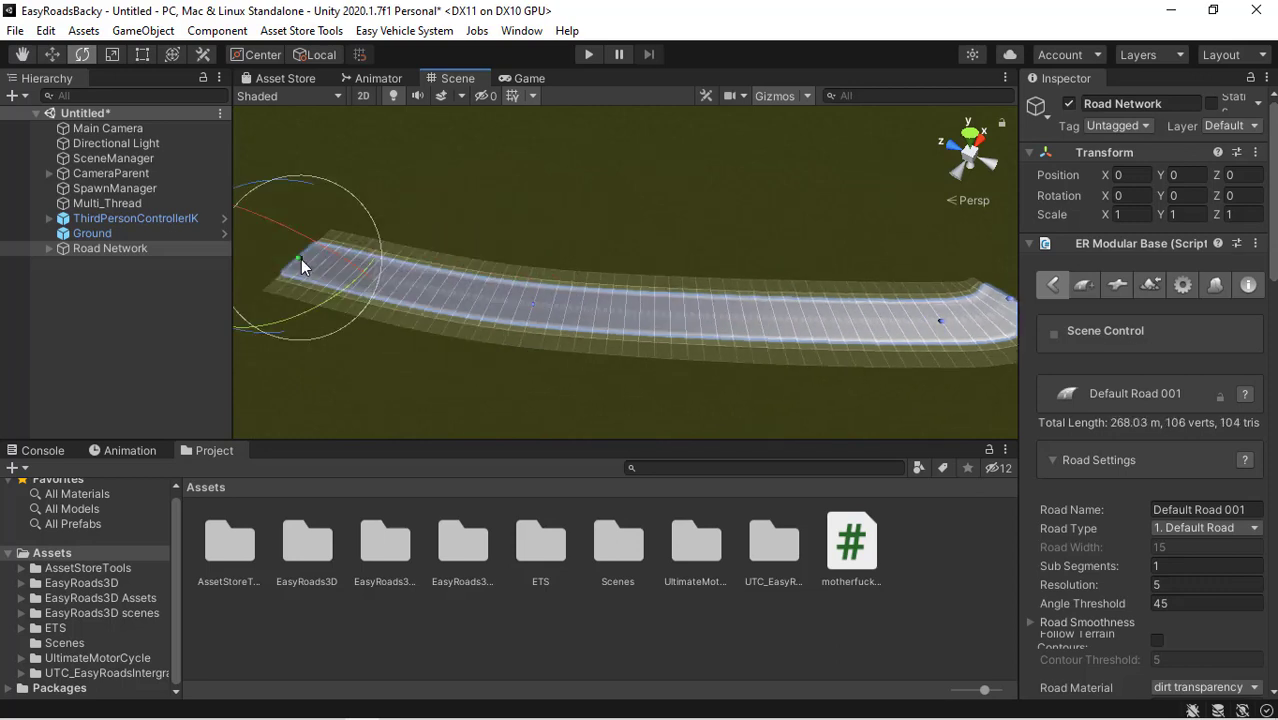
Move the road's first marker to straighten the sharp bend at that end, making the road about 280 m long
{"action": "mouse_move", "coordinate": [818, 309]}
{"action": "left_mouse_down", "text": "alt"}
{"action": "mouse_move", "coordinate": [893, 320]}
{"action": "mouse_move", "coordinate": [810, 305]}
{"action": "left_mouse_up", "text": "alt"}
{"action": "right_click_drag", "start_coordinate": [811, 305], "coordinate": [810, 305]}
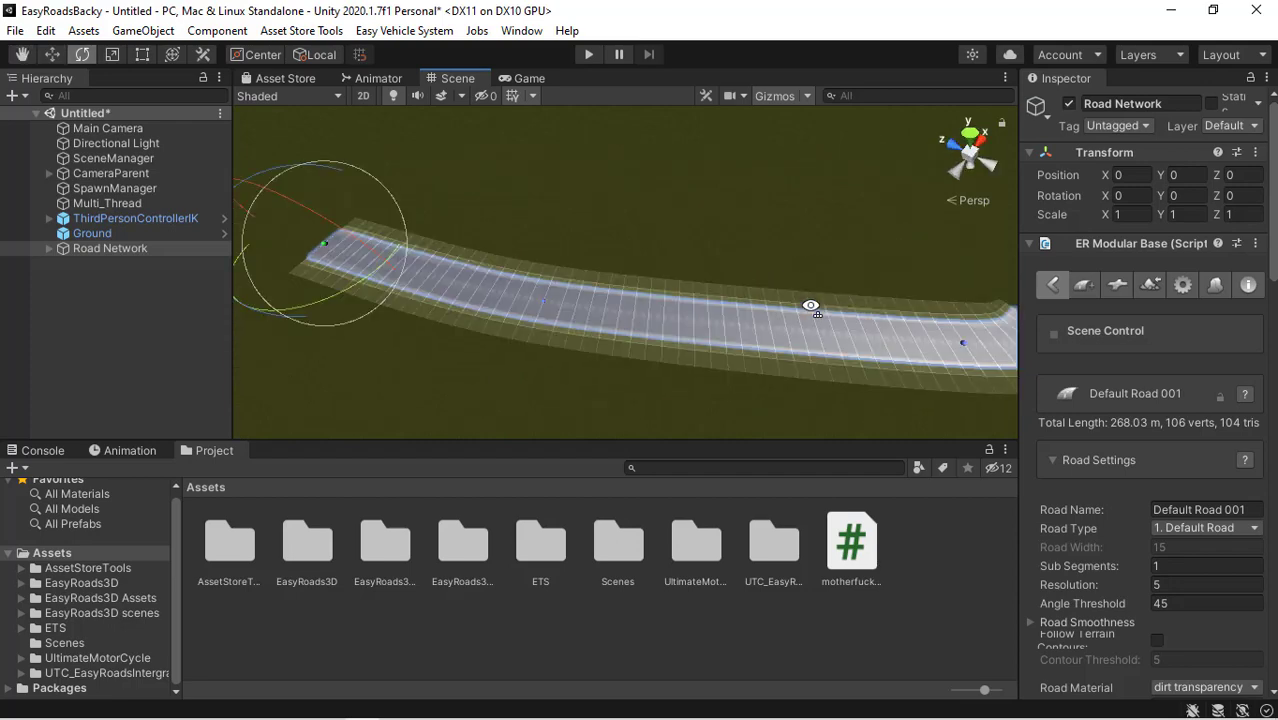
{"action": "key", "text": "Right"}
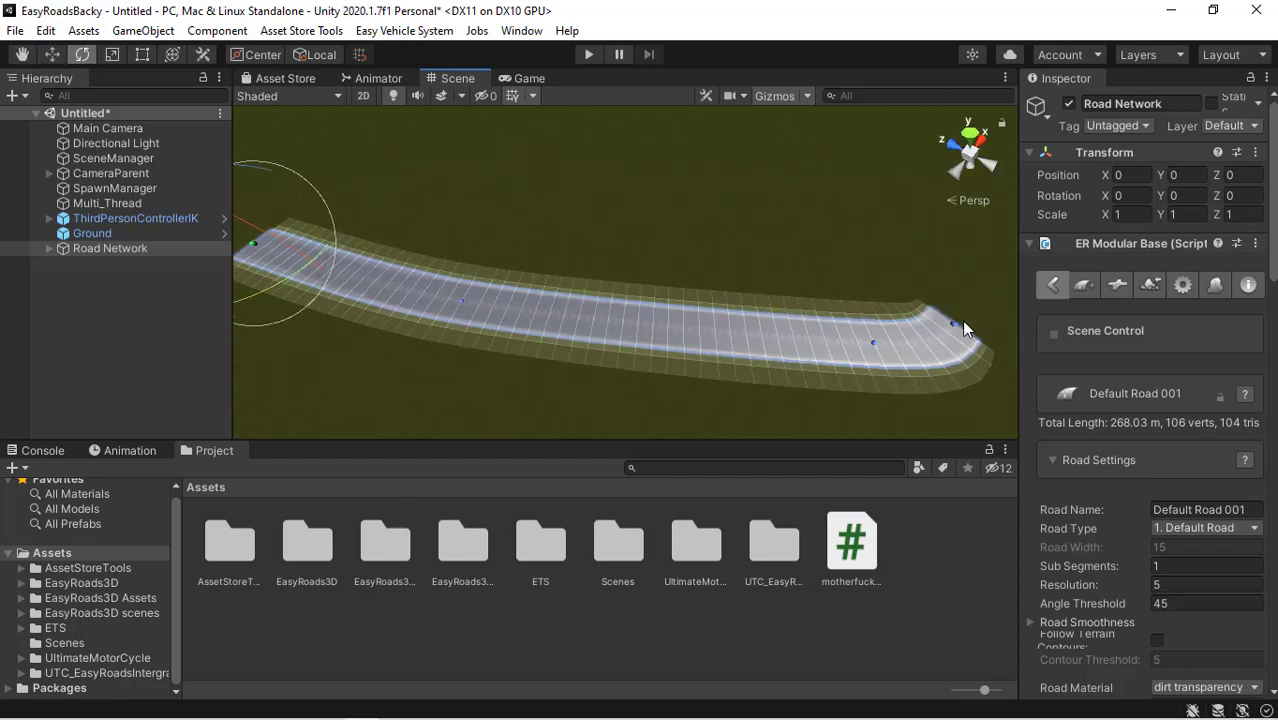
{"action": "left_click", "coordinate": [956, 323]}
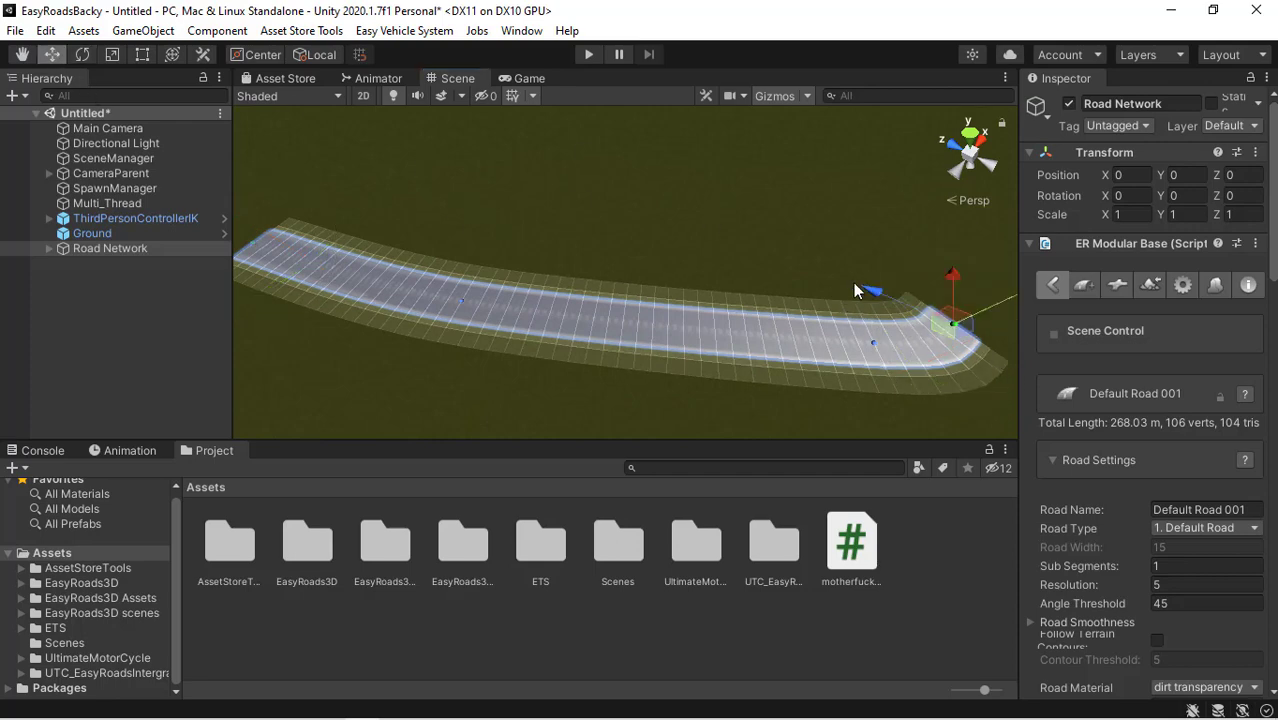
{"action": "left_click_drag", "start_coordinate": [859, 293], "coordinate": [966, 307], "text": "alt"}
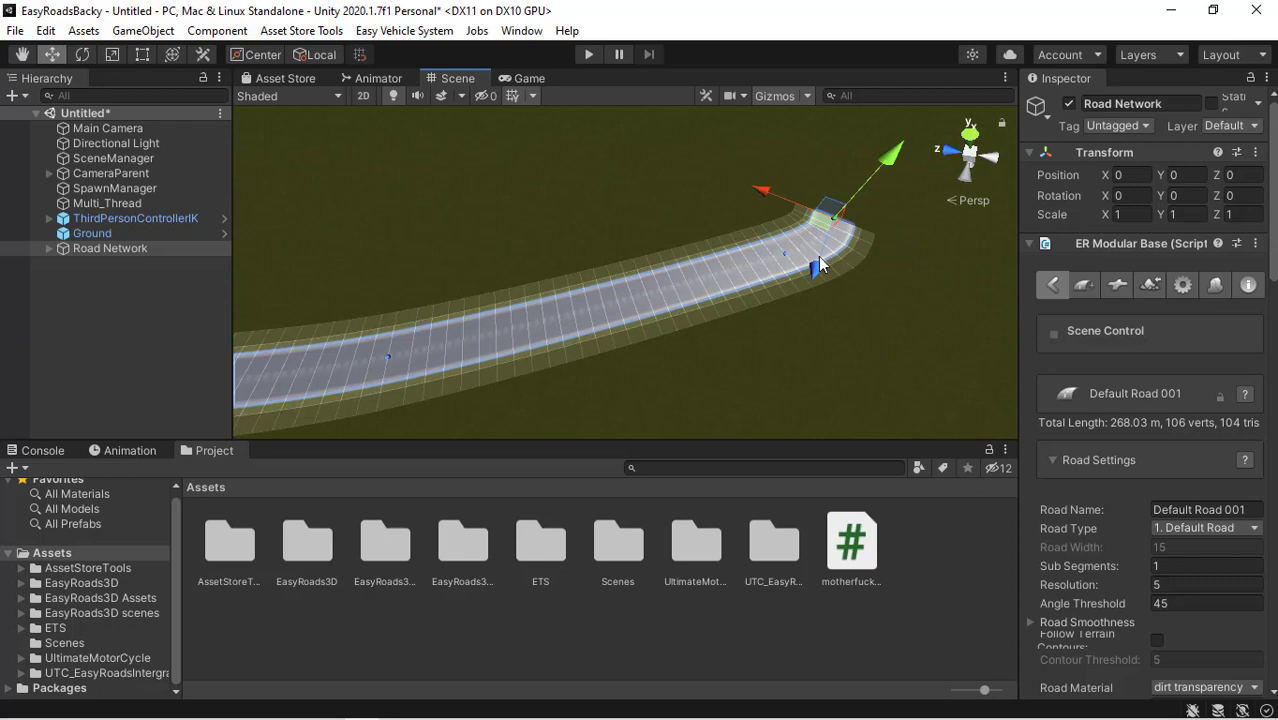
{"action": "left_click_drag", "start_coordinate": [815, 266], "coordinate": [816, 260]}
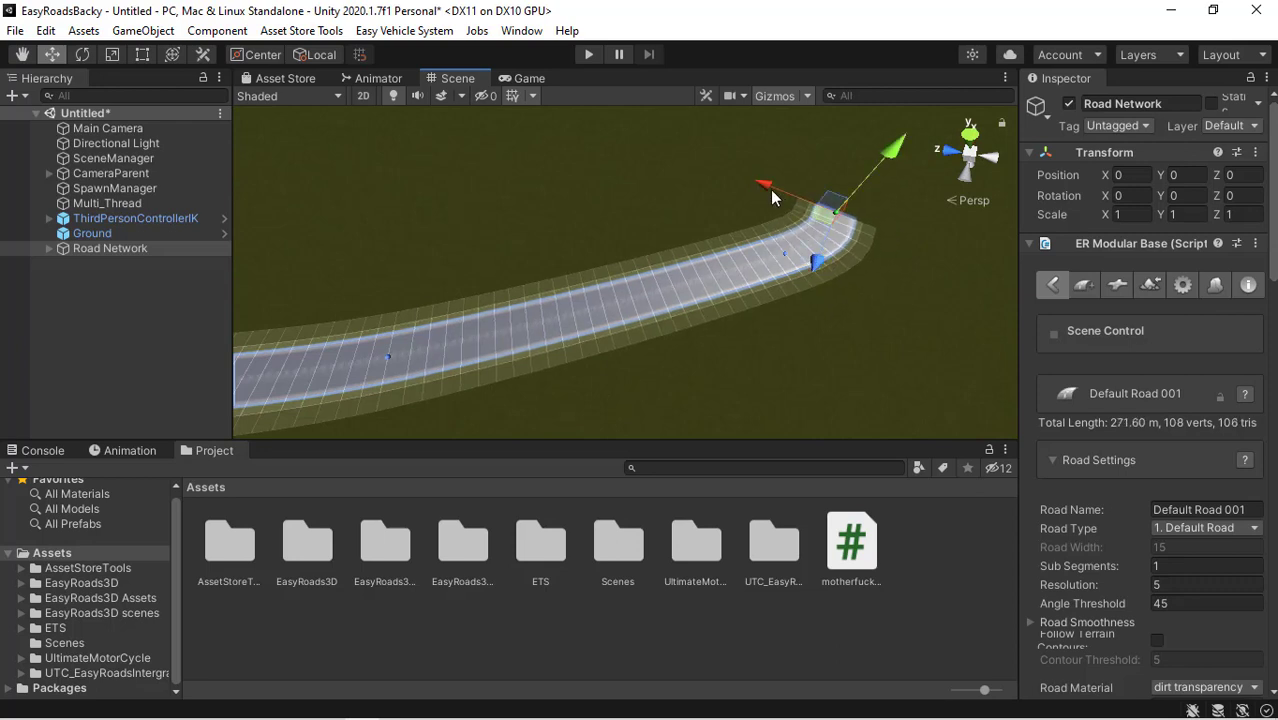
{"action": "left_click_drag", "start_coordinate": [777, 179], "coordinate": [814, 199]}
{"action": "left_click_drag", "start_coordinate": [866, 312], "coordinate": [725, 322], "text": "alt"}
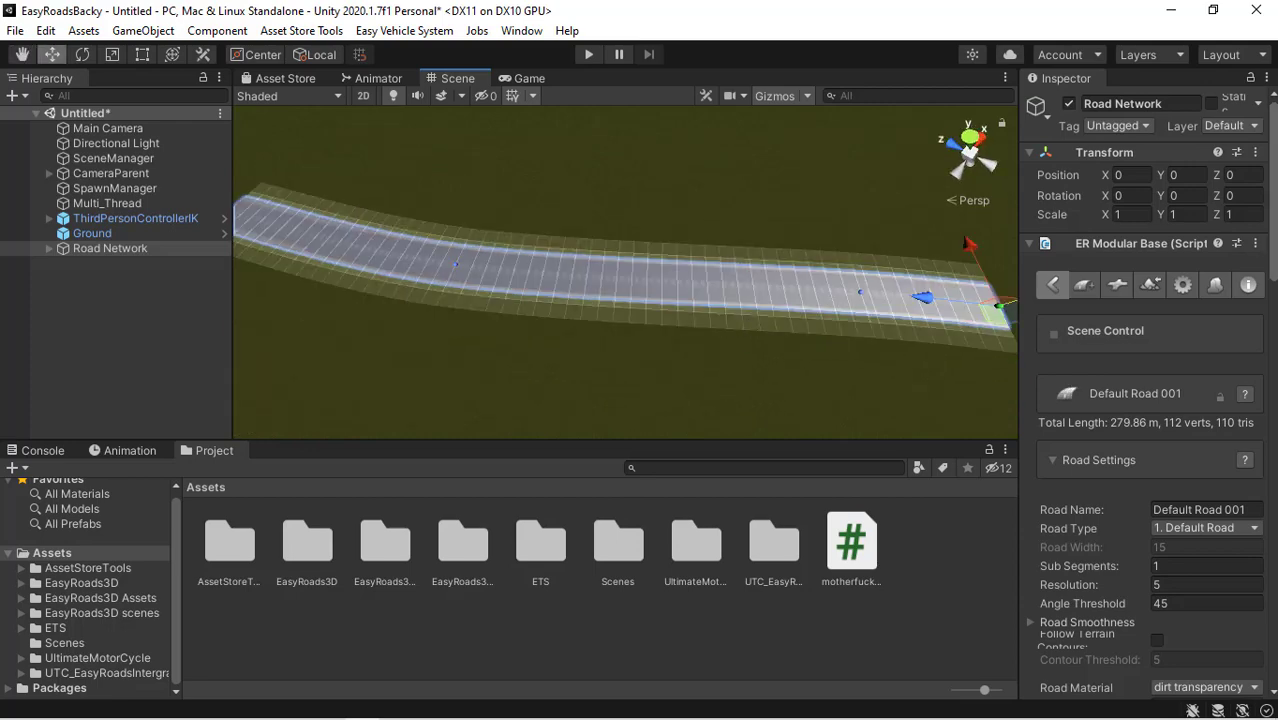
Set the road's UV tiling to 5.5 and deselect the road
{"action": "scroll", "coordinate": [1173, 408], "scroll_direction": "down", "scroll_amount": 8}
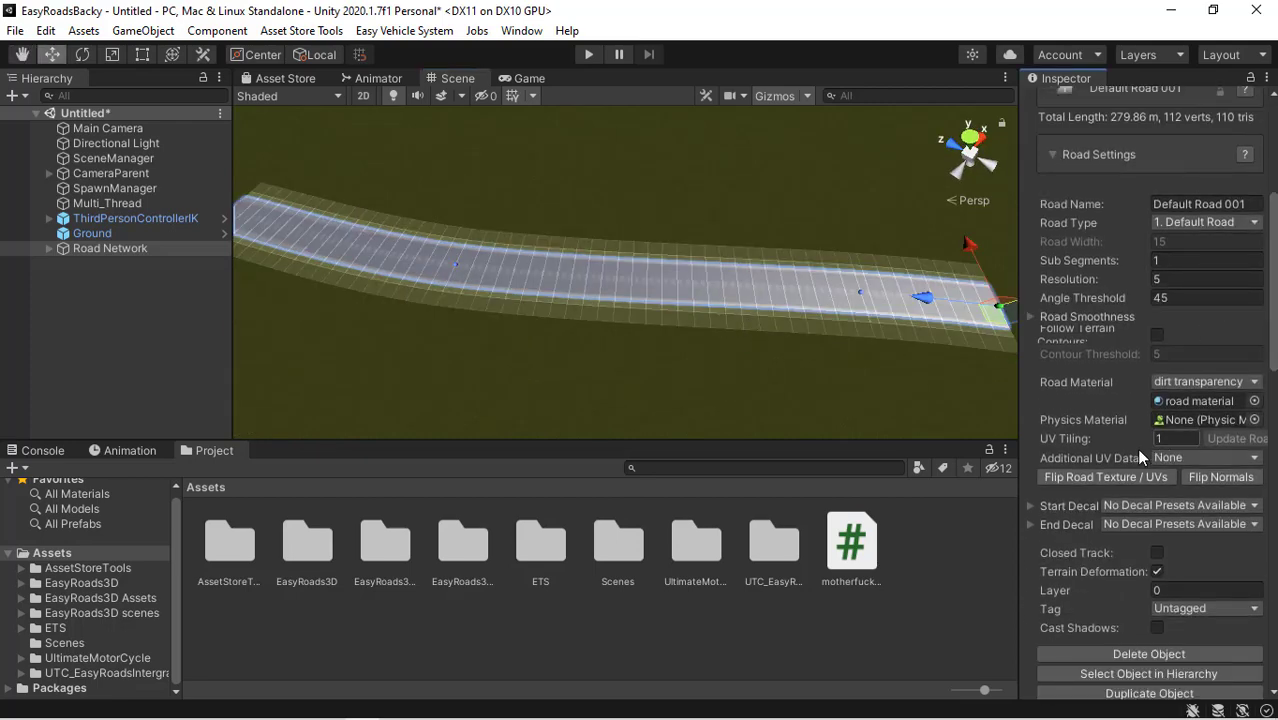
{"action": "left_click", "coordinate": [1175, 438]}
{"action": "type", "text": "1.6"}
{"action": "left_click_drag", "start_coordinate": [1210, 440], "coordinate": [36, 430]}
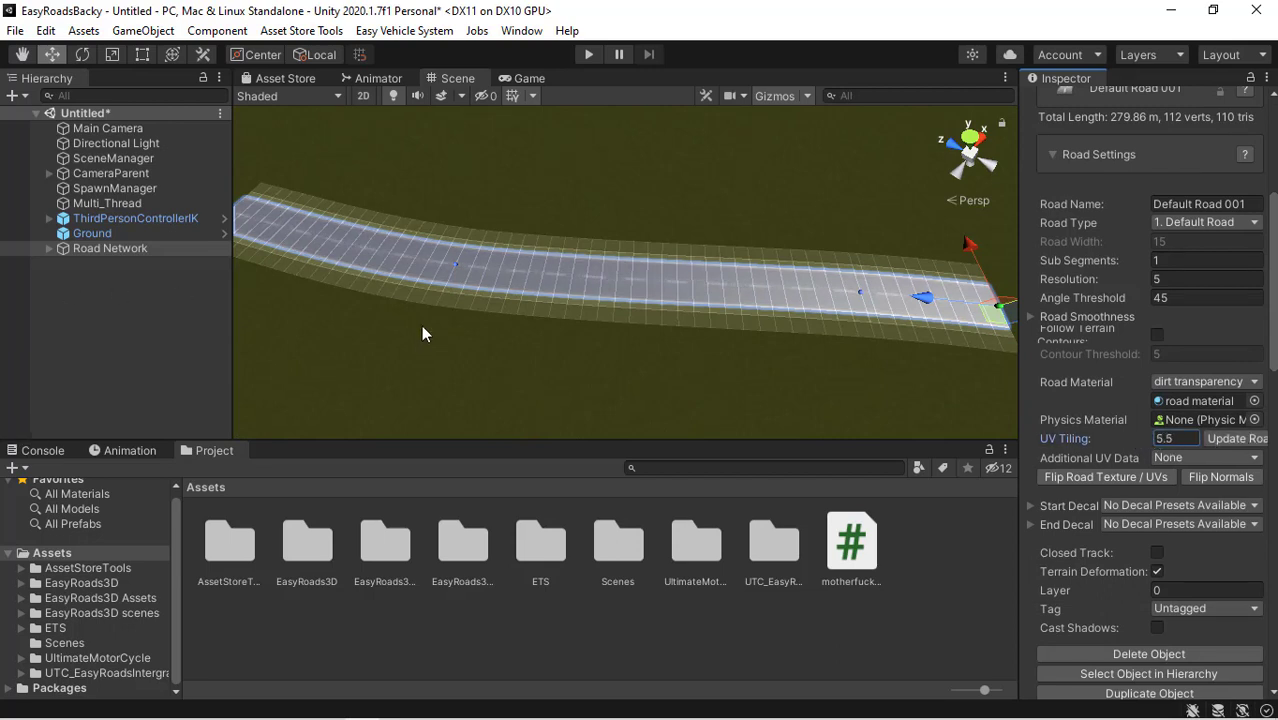
{"action": "left_click_drag", "start_coordinate": [516, 265], "coordinate": [655, 259], "text": "alt"}
{"action": "left_click", "coordinate": [655, 259]}
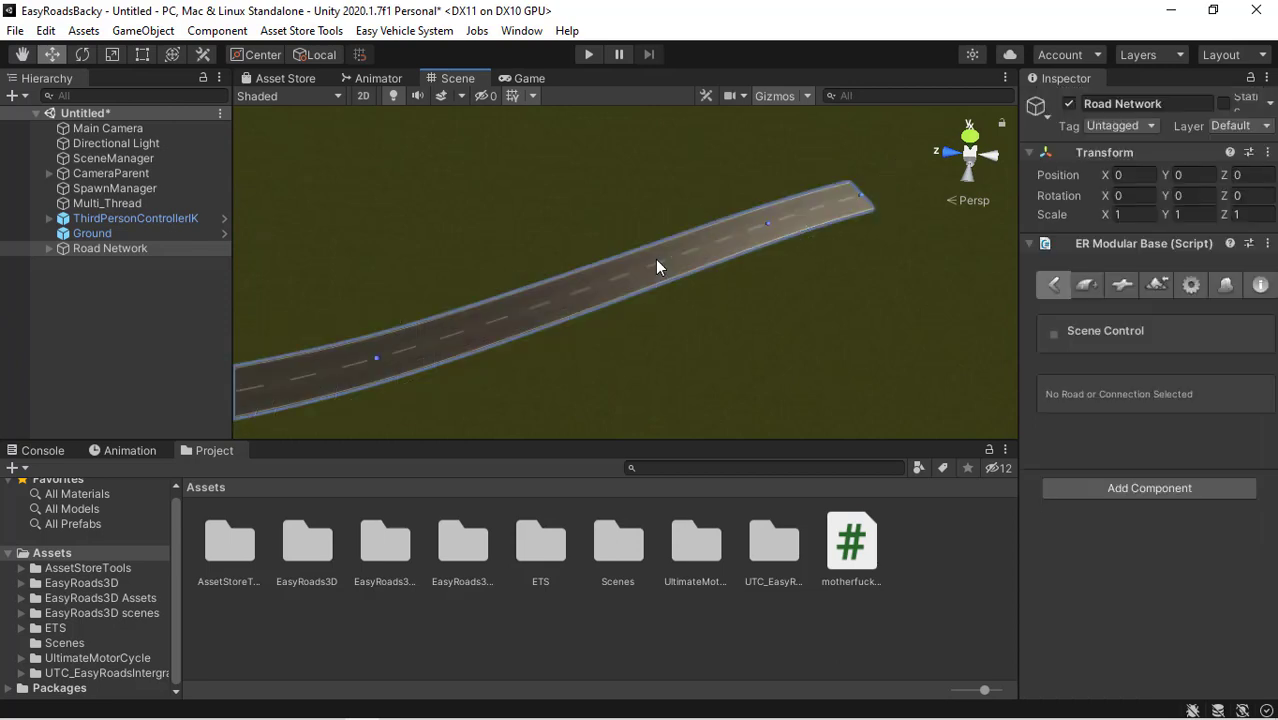
Attach a Default T Crossing to the first marker at the road's open end
{"action": "key", "text": "Left"}
{"action": "key", "text": "Down"}
{"action": "key", "text": "Left"}
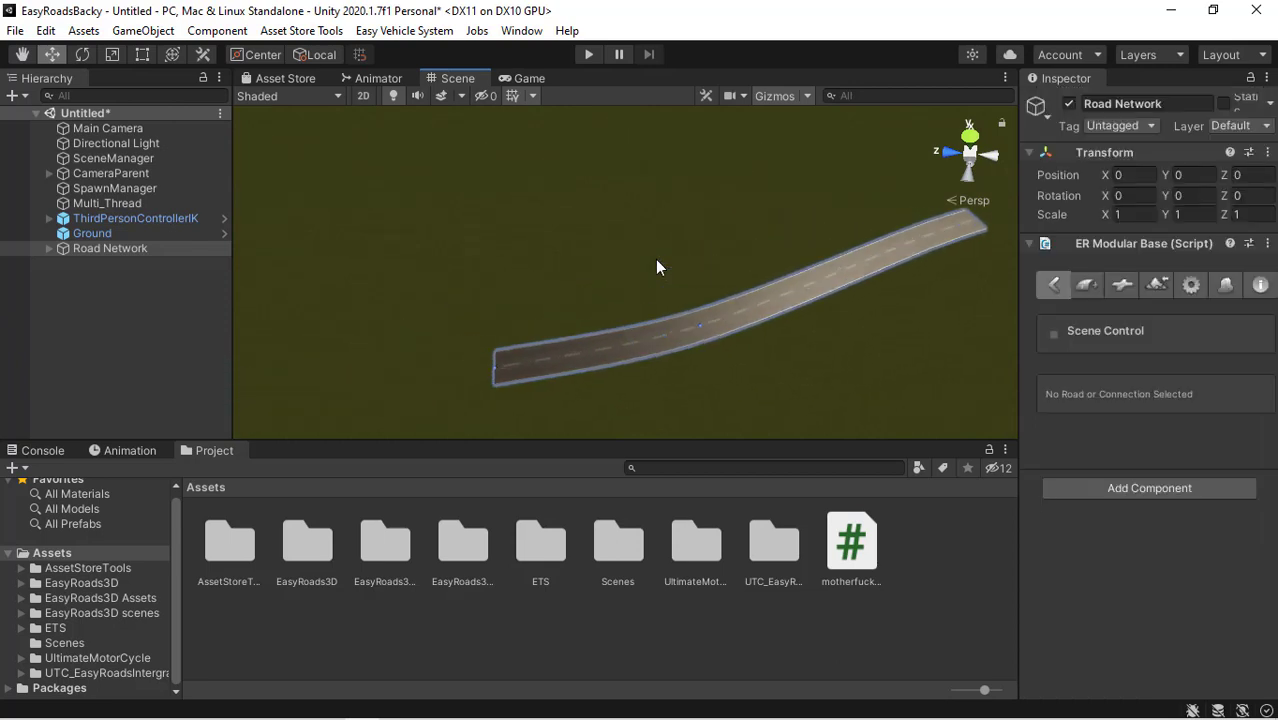
{"action": "left_click_drag", "start_coordinate": [659, 265], "coordinate": [644, 364], "text": "alt"}
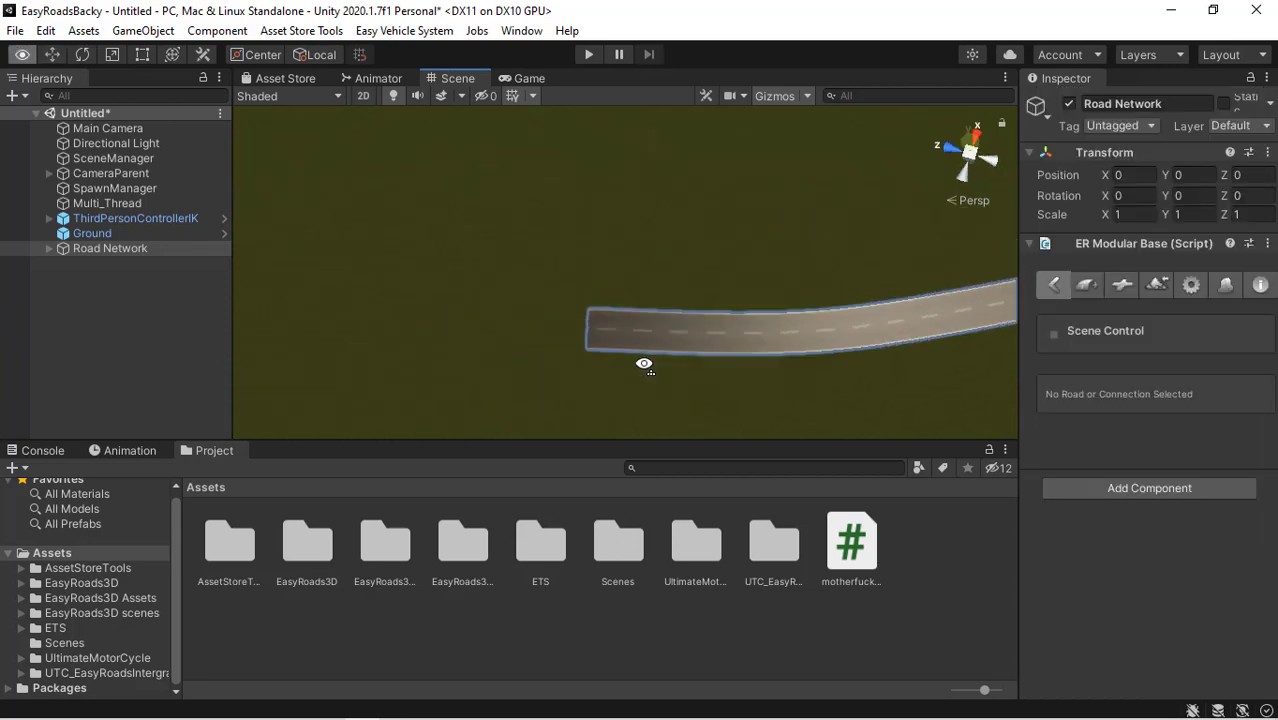
{"action": "left_click", "coordinate": [172, 248]}
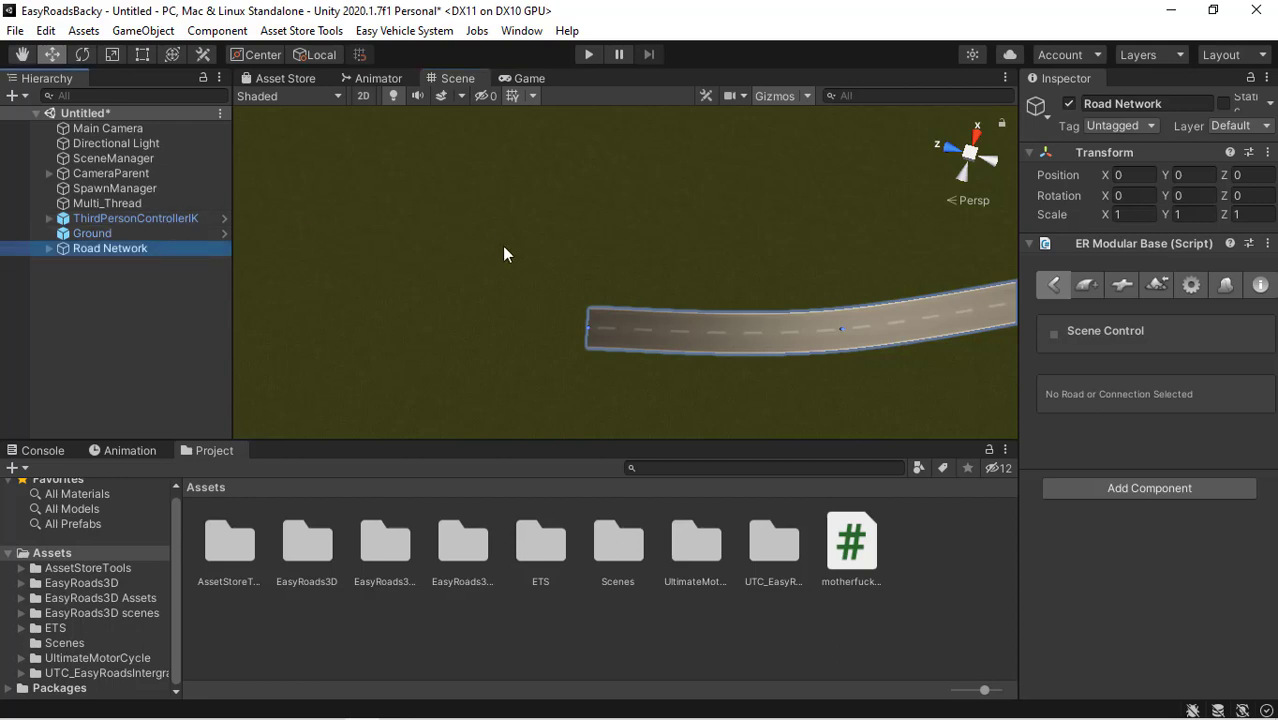
{"action": "left_click_drag", "start_coordinate": [597, 310], "coordinate": [668, 293], "text": "alt"}
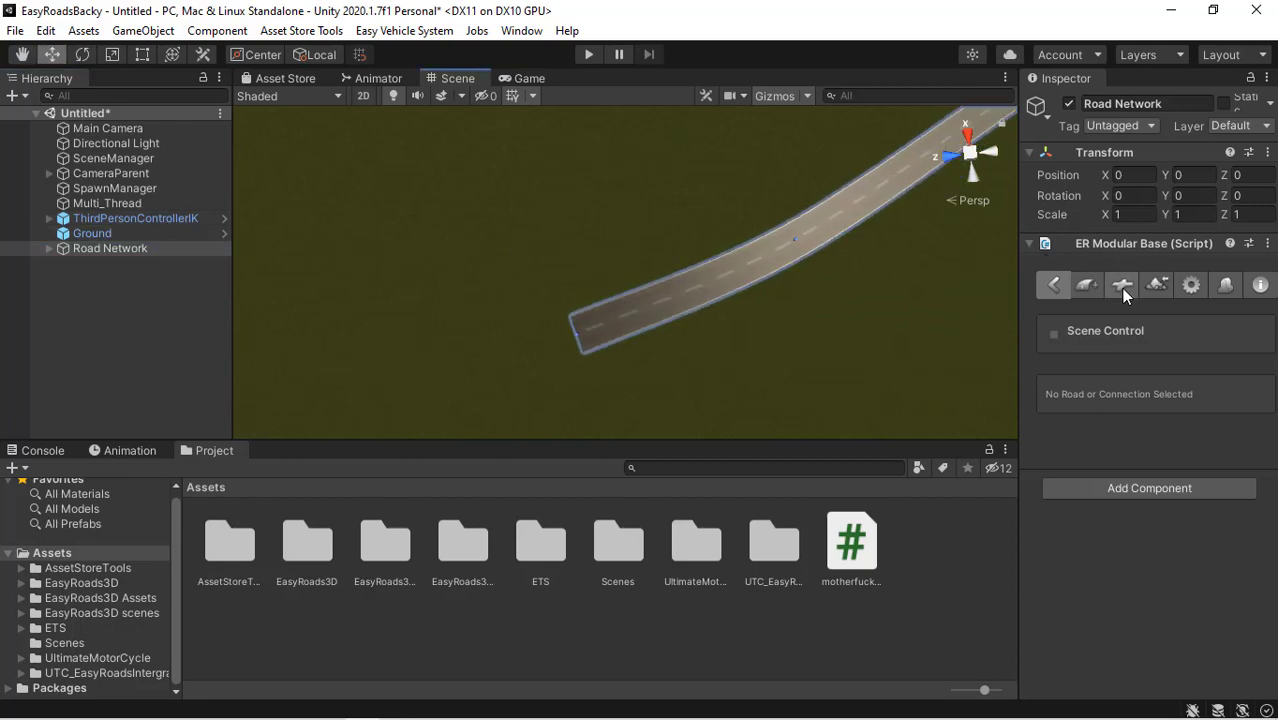
{"action": "left_click", "coordinate": [1121, 286]}
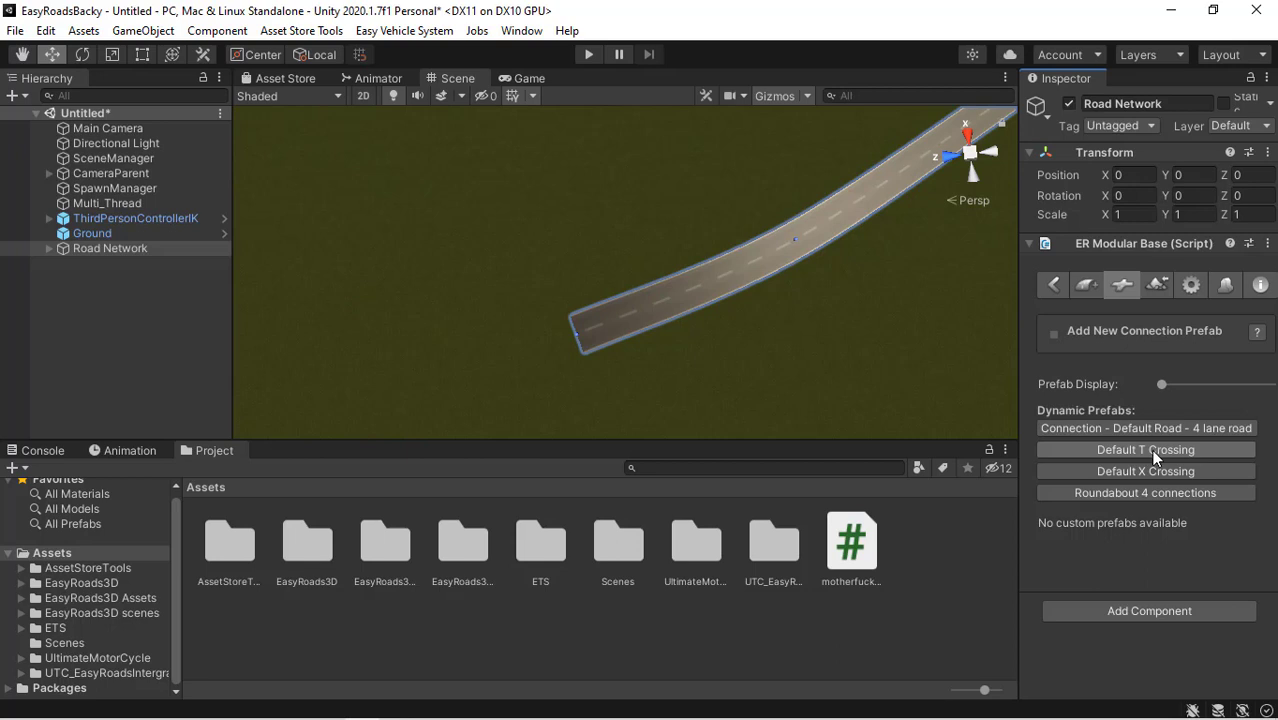
{"action": "left_click", "coordinate": [1154, 452]}
{"action": "left_click", "coordinate": [577, 332]}
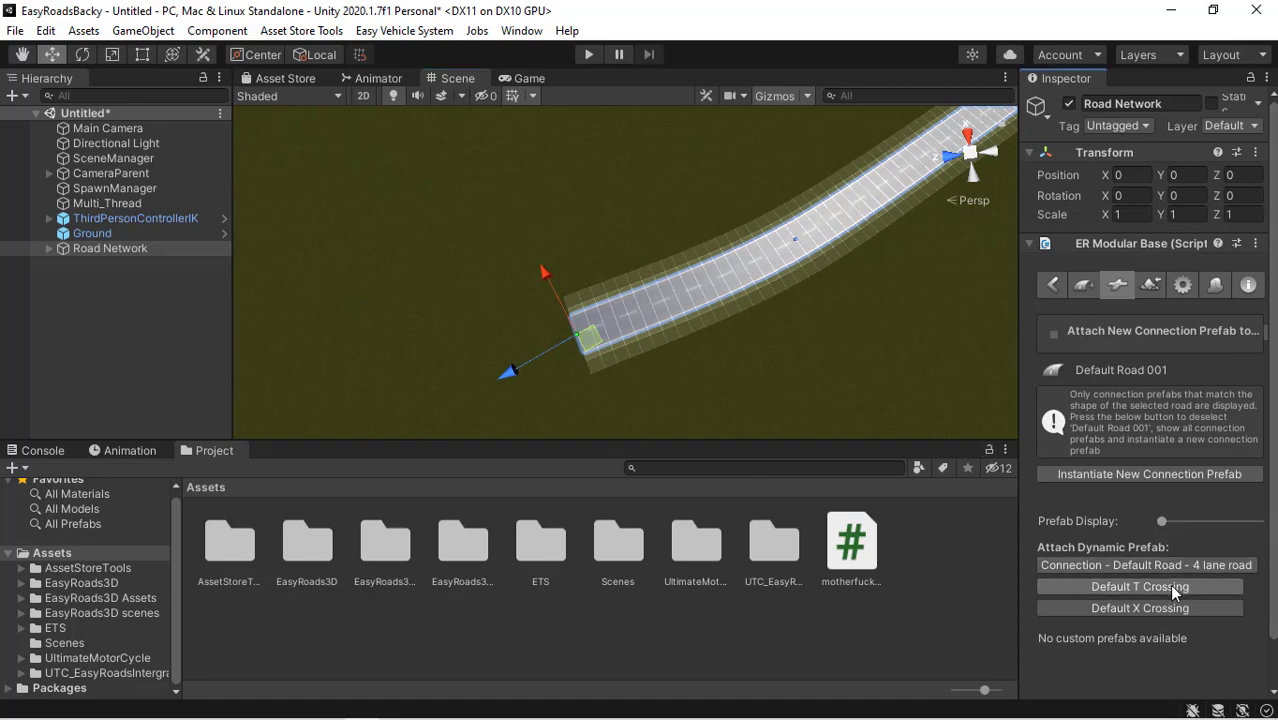
{"action": "scroll", "coordinate": [1150, 400], "scroll_direction": "down", "scroll_amount": 1}
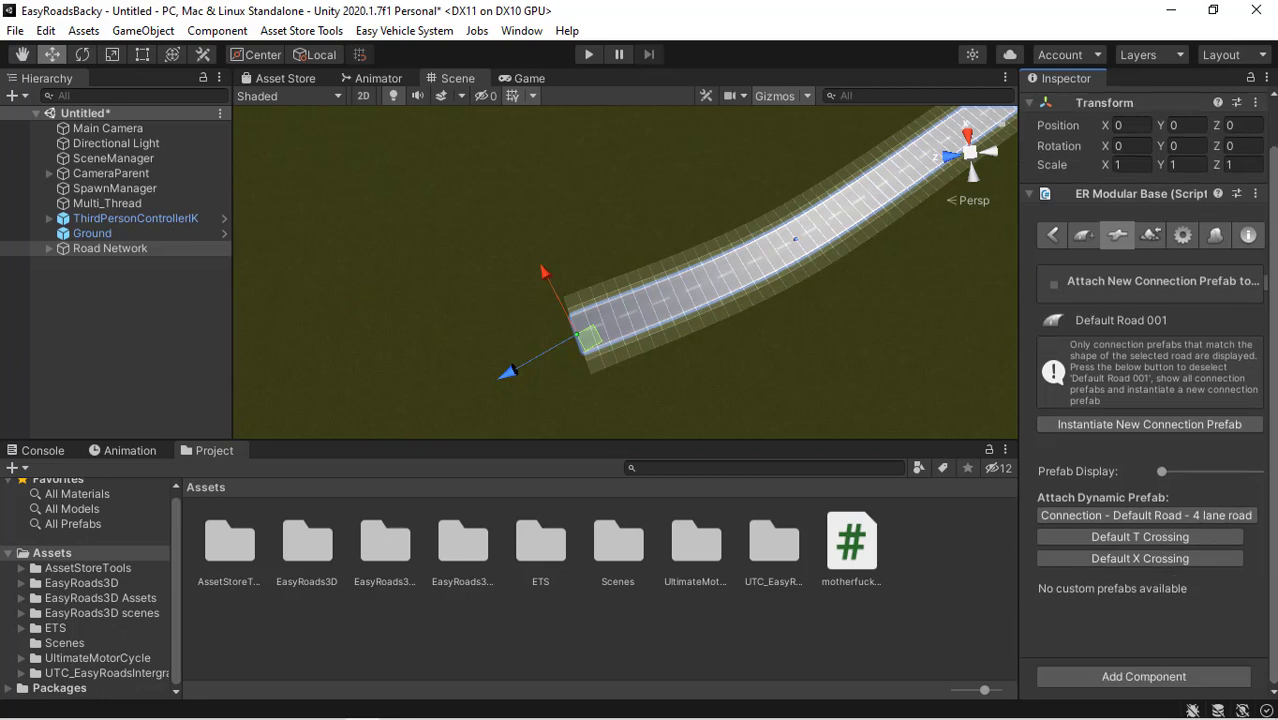
{"action": "left_click", "coordinate": [1173, 424]}
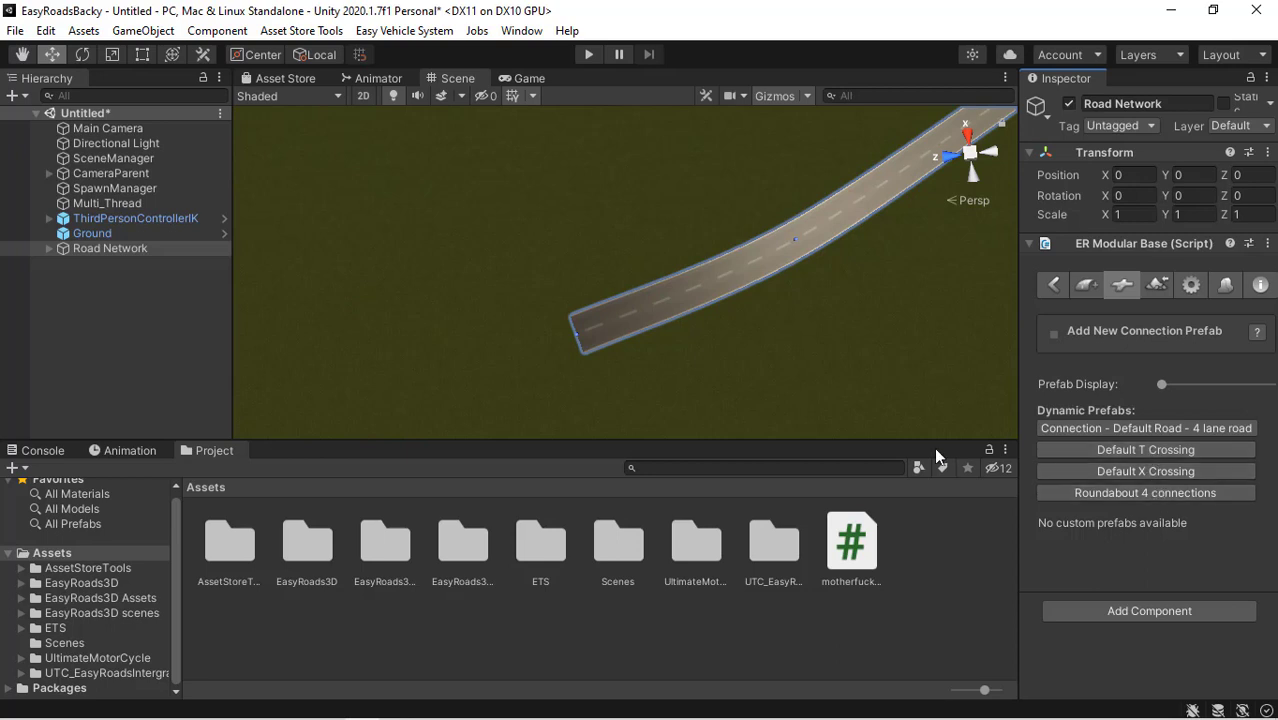
{"action": "left_click", "coordinate": [575, 333]}
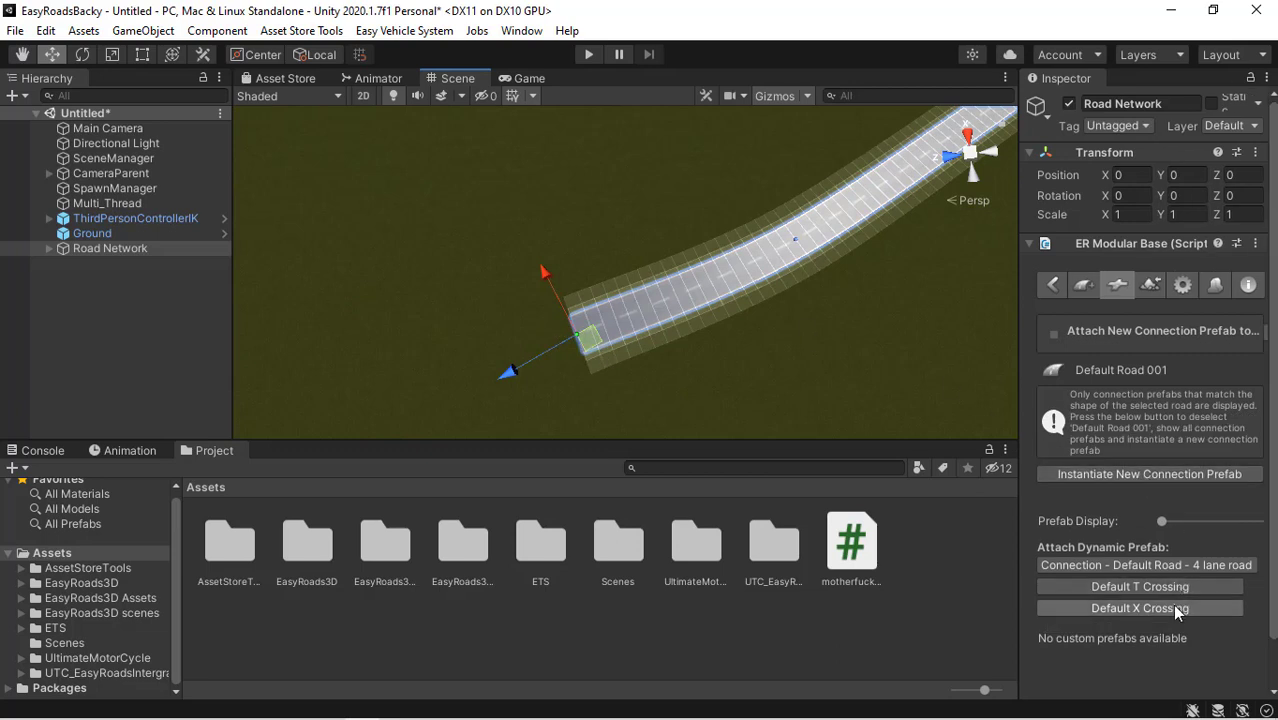
{"action": "left_click", "coordinate": [1155, 612]}
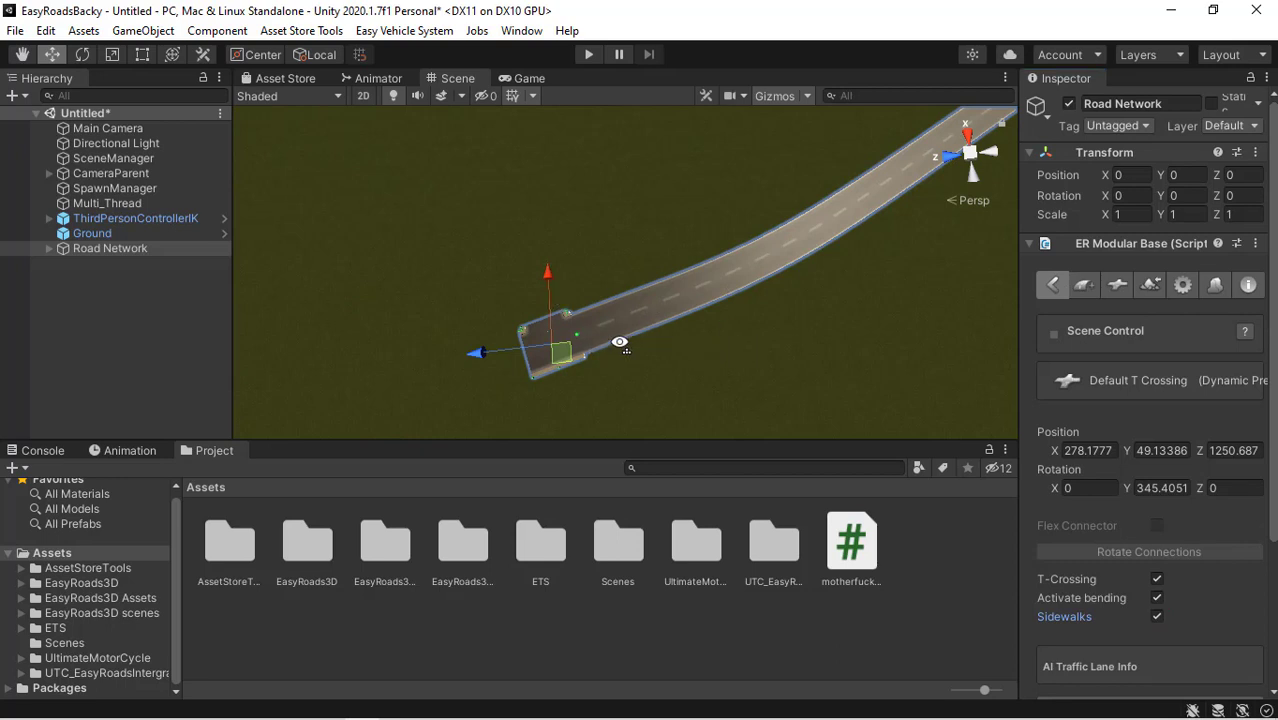
Pull a new road about 26 m long out of the T crossing's straight-ahead connection, in line with the existing road
{"action": "left_click_drag", "start_coordinate": [592, 345], "coordinate": [615, 341], "text": "alt"}
{"action": "key", "text": "w"}
{"action": "key", "text": "a"}
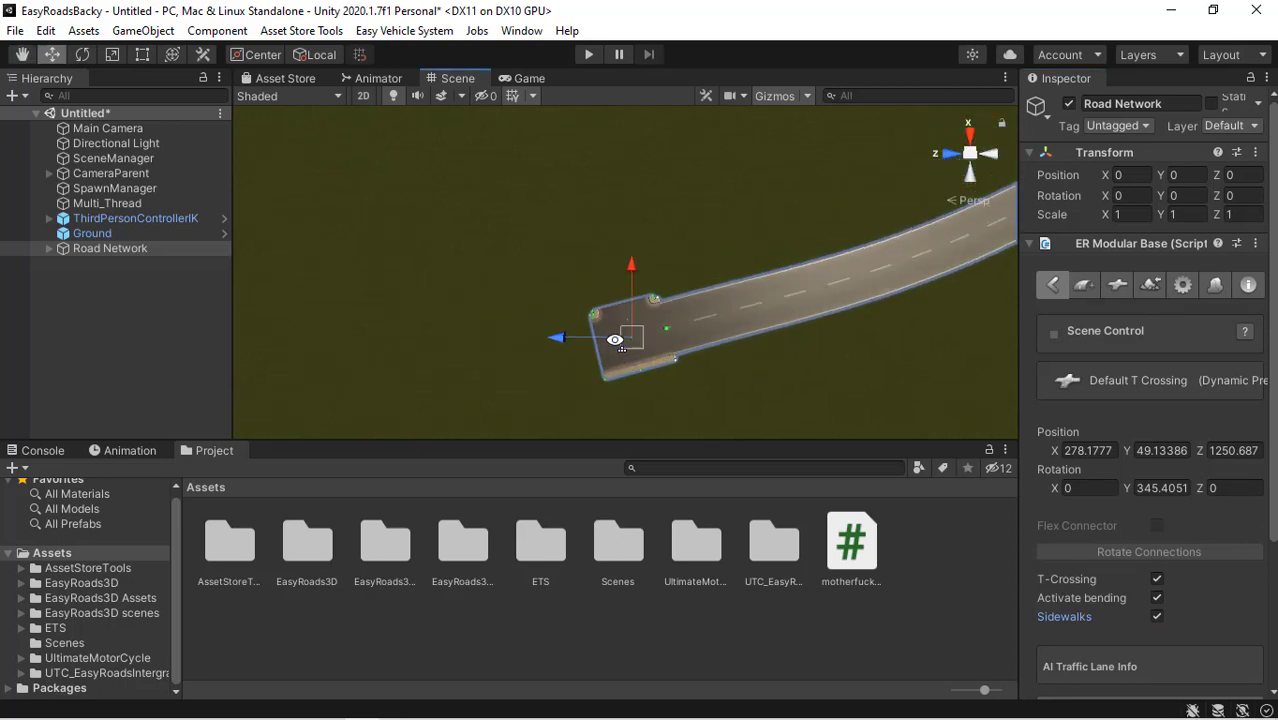
{"action": "left_click_drag", "start_coordinate": [782, 333], "coordinate": [773, 240], "text": "alt"}
{"action": "left_click", "coordinate": [638, 279]}
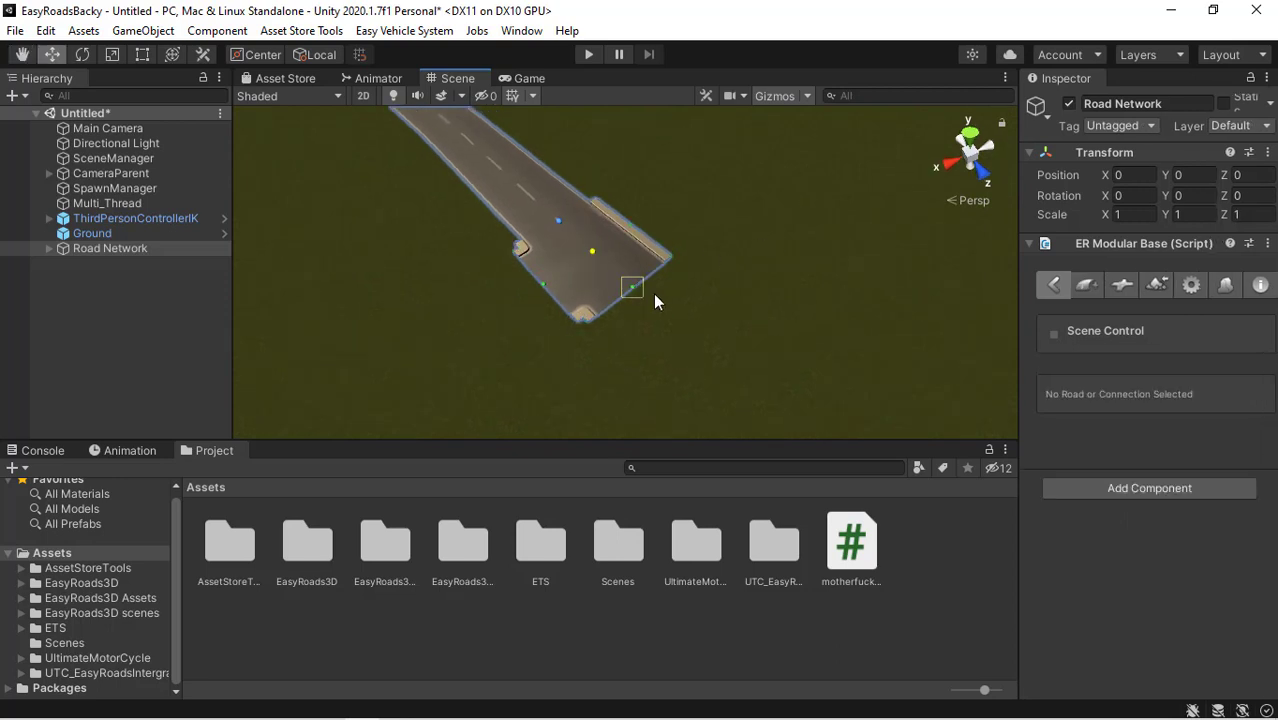
{"action": "left_click_drag", "start_coordinate": [690, 318], "coordinate": [1034, 572]}
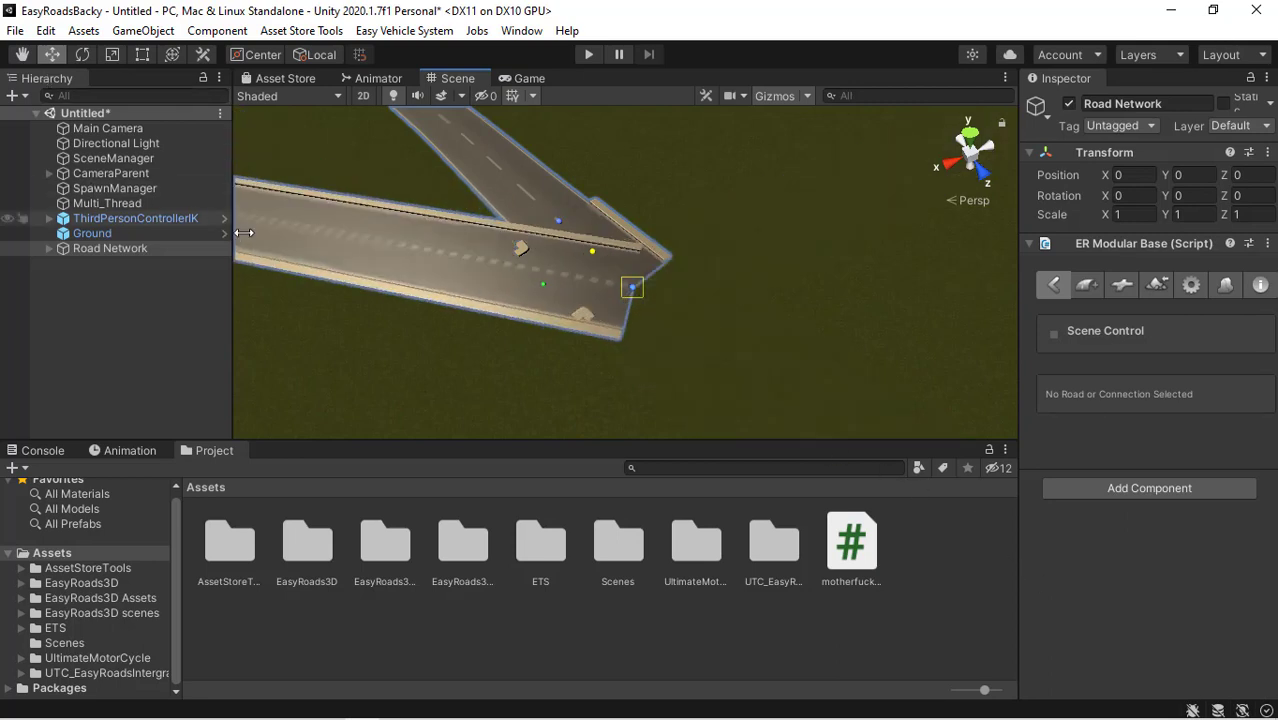
{"action": "left_click", "coordinate": [440, 397], "text": "shift"}
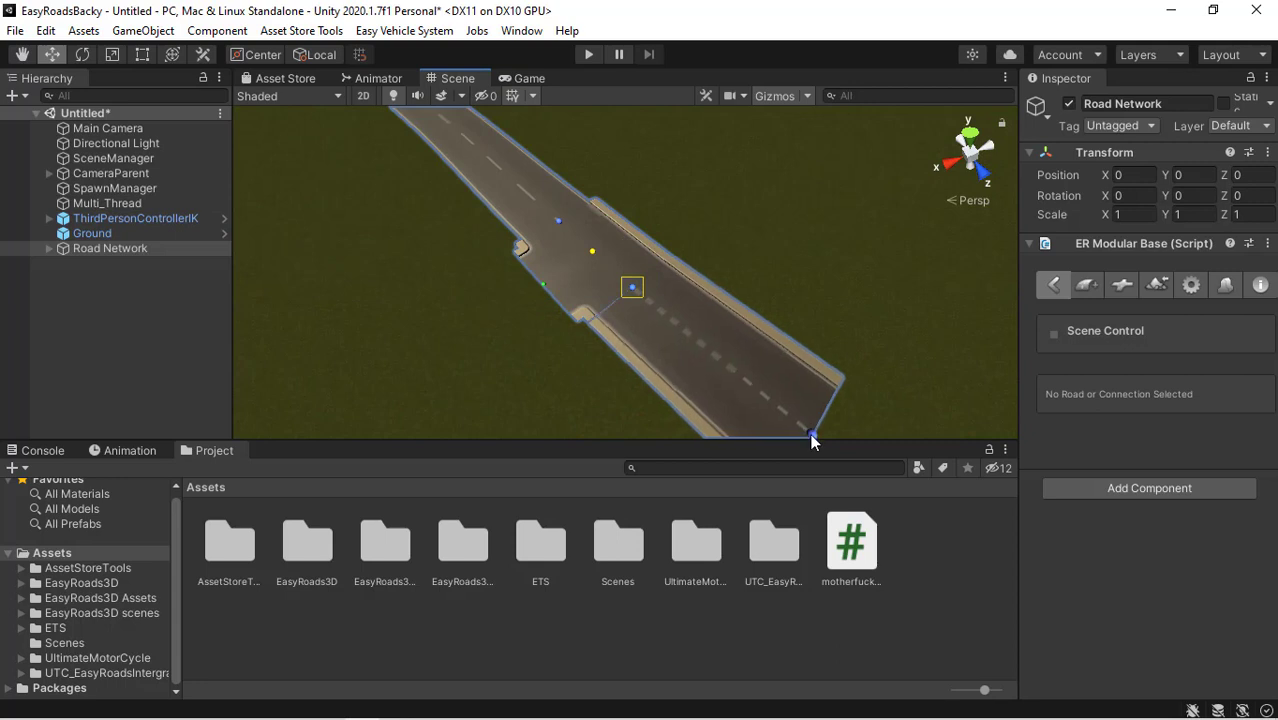
{"action": "left_click", "coordinate": [812, 436], "text": "shift"}
{"action": "left_click", "coordinate": [812, 436]}
Reselect the road network and move the new road's end marker outward to lengthen the road to about 163 m
{"action": "left_click_drag", "start_coordinate": [650, 257], "coordinate": [745, 277], "text": "alt"}
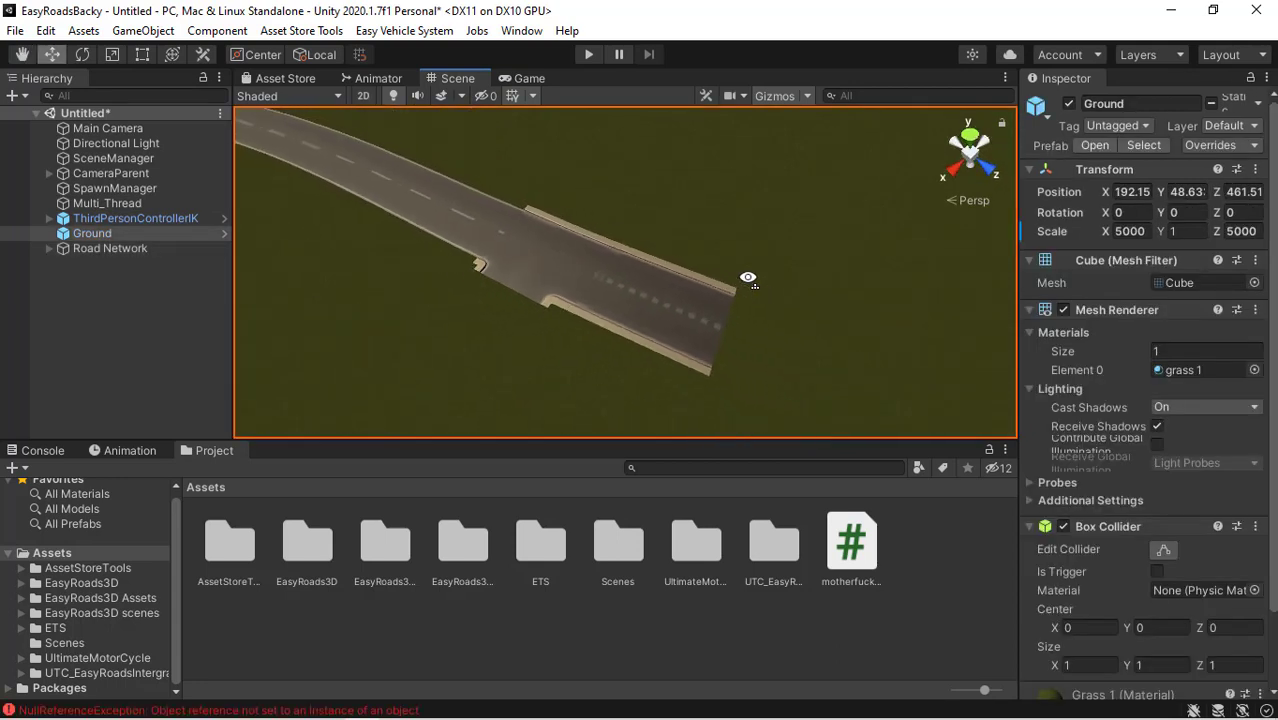
{"action": "left_click", "coordinate": [168, 250]}
{"action": "left_click", "coordinate": [721, 326]}
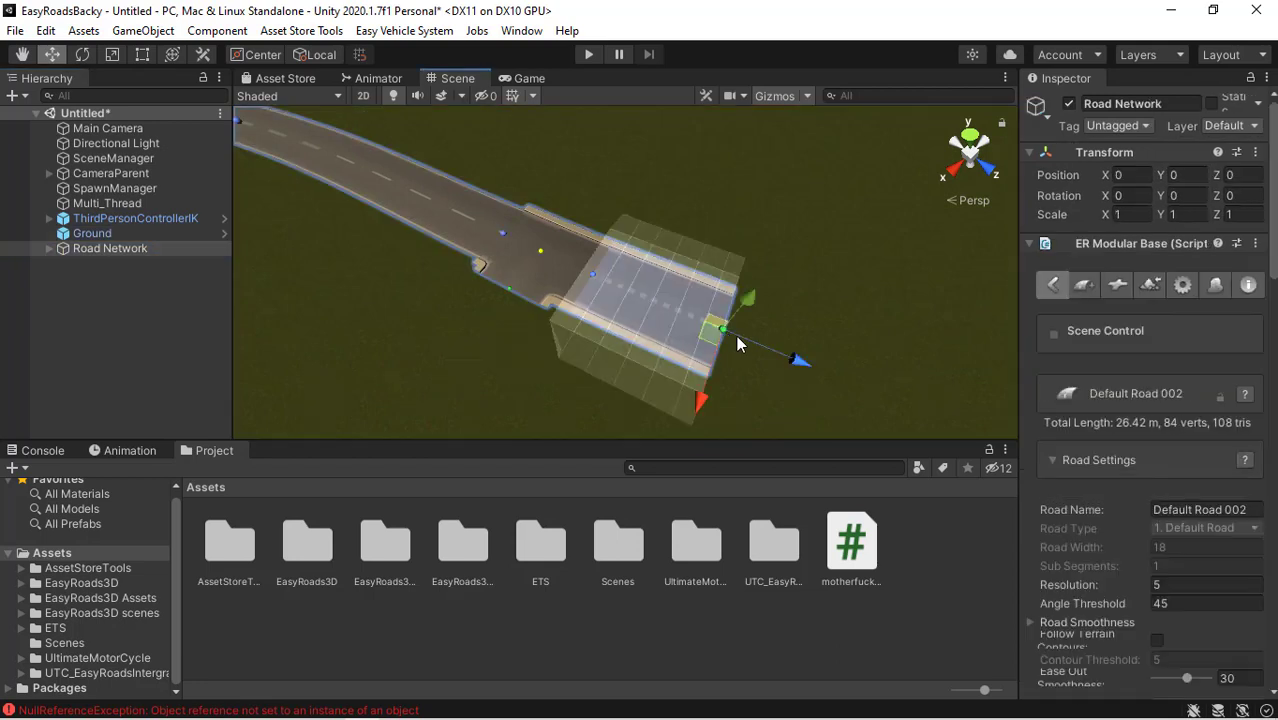
{"action": "left_click", "coordinate": [849, 386], "text": "shift"}
{"action": "mouse_move", "coordinate": [1028, 470]}
{"action": "left_mouse_down"}
{"action": "mouse_move", "coordinate": [1225, 545]}
{"action": "mouse_move", "coordinate": [55, 578]}
{"action": "mouse_move", "coordinate": [243, 639]}
{"action": "left_mouse_up"}
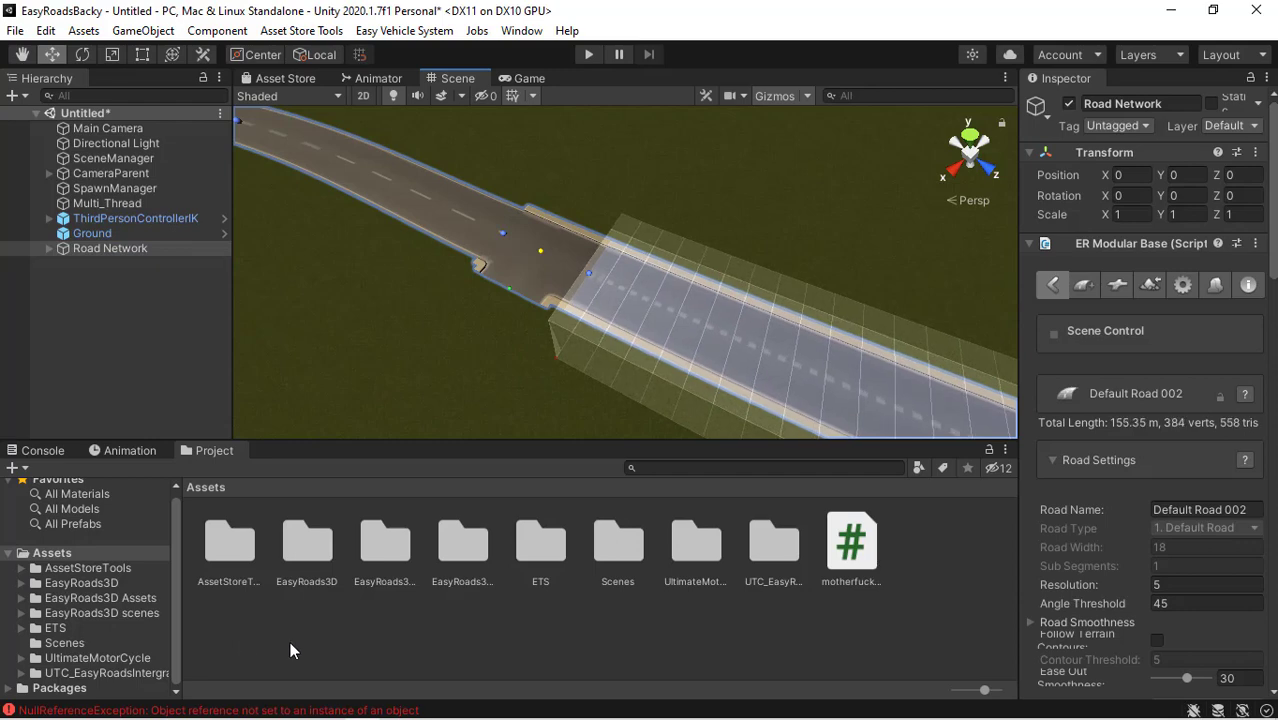
{"action": "right_click_drag", "start_coordinate": [547, 286], "coordinate": [845, 218]}
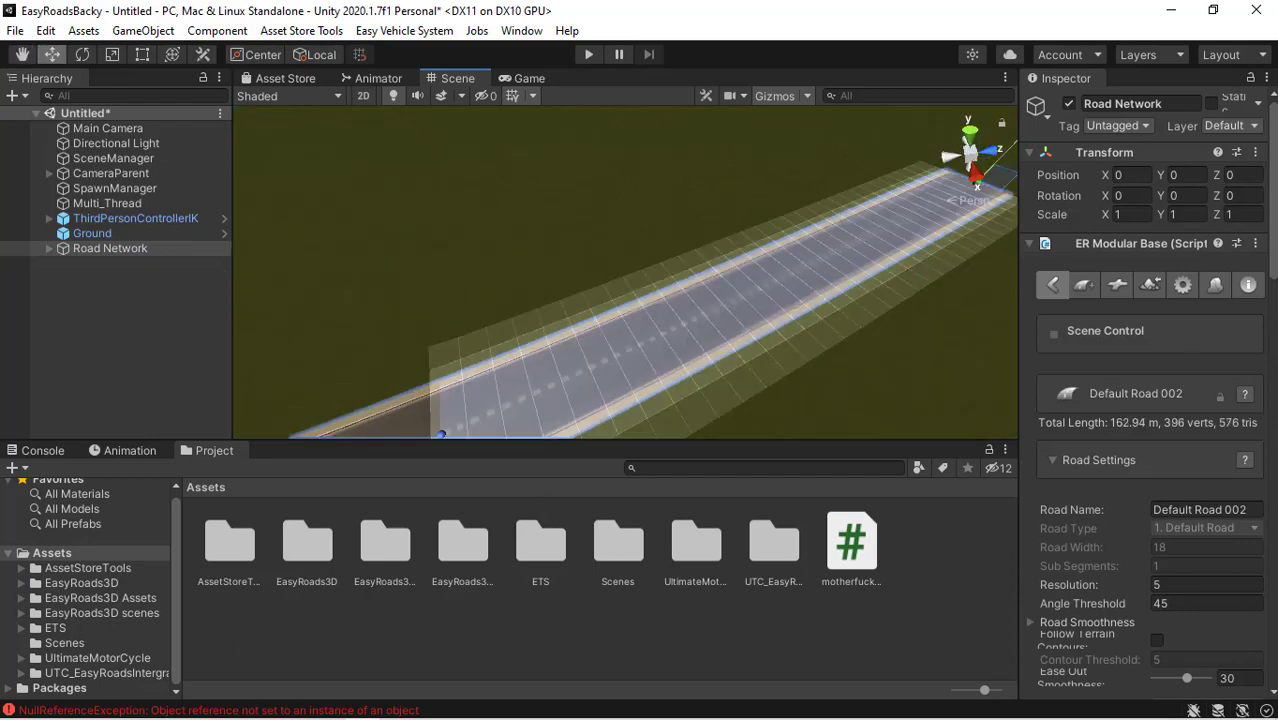
Set the lengthened straight-ahead road's UV tiling to 6
{"action": "left_click_drag", "start_coordinate": [1274, 263], "coordinate": [1275, 297]}
{"action": "scroll", "coordinate": [1150, 400], "scroll_direction": "down", "scroll_amount": 2}
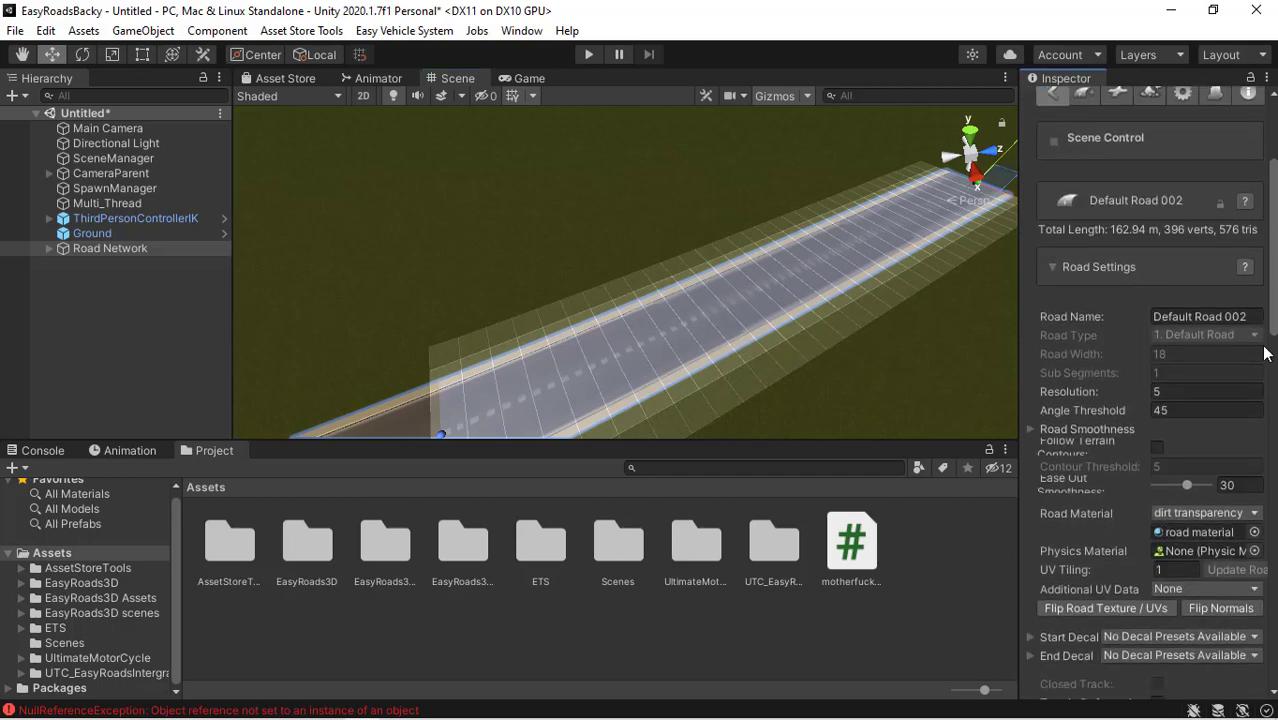
{"action": "left_click", "coordinate": [1168, 569]}
{"action": "type", "text": "6"}
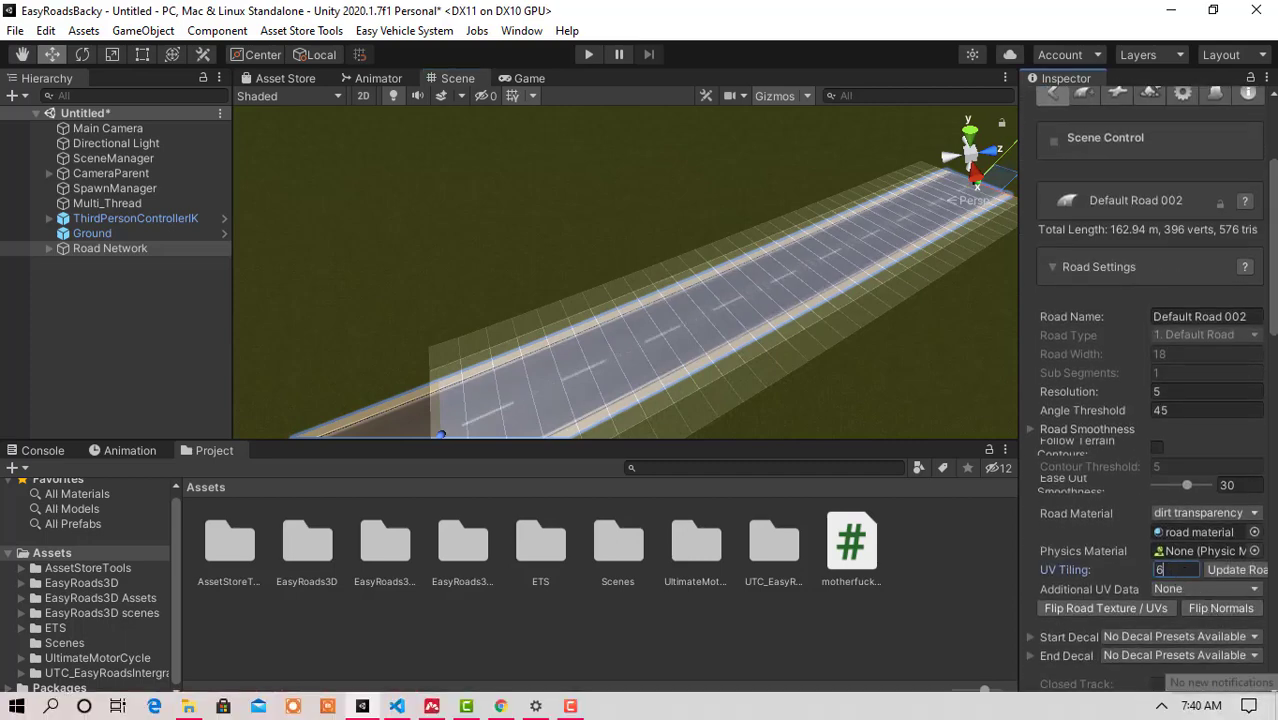
Pull a side road about 39 m long out of the T crossing's remaining open connection
{"action": "right_click_drag", "start_coordinate": [765, 281], "coordinate": [545, 346]}
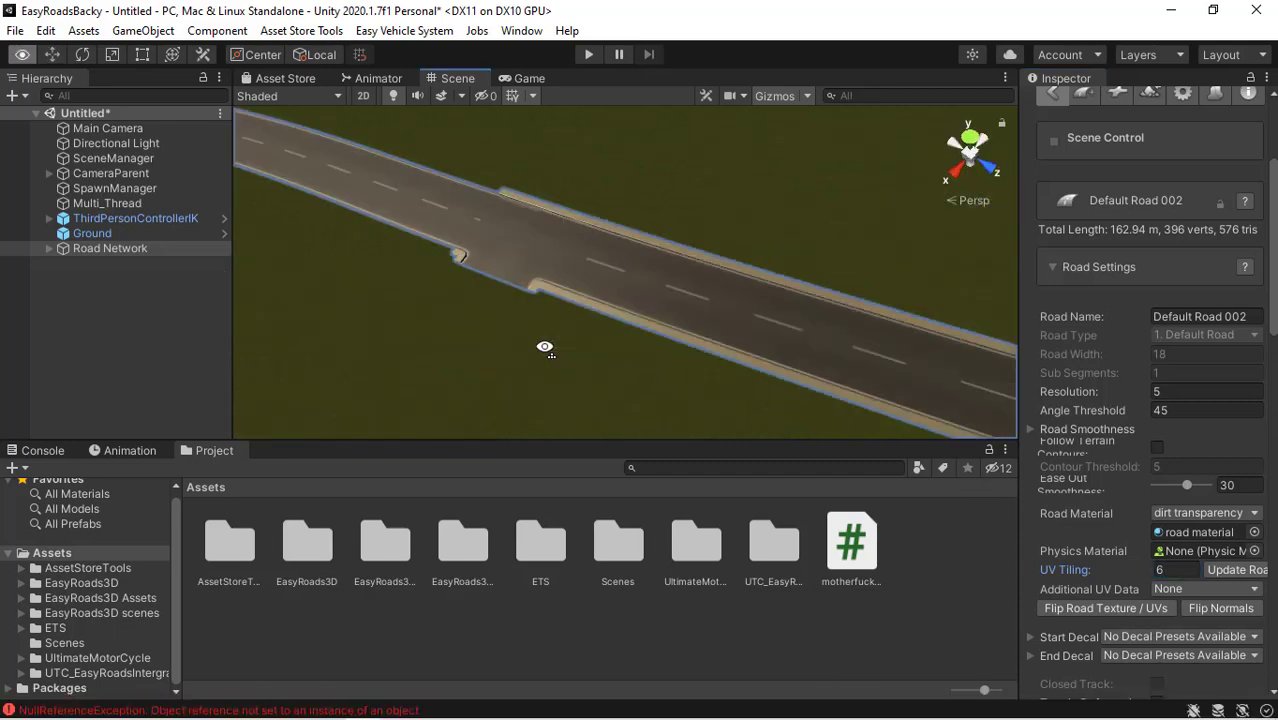
{"action": "left_click_drag", "start_coordinate": [544, 347], "coordinate": [556, 268], "text": "alt"}
{"action": "left_click", "coordinate": [530, 264]}
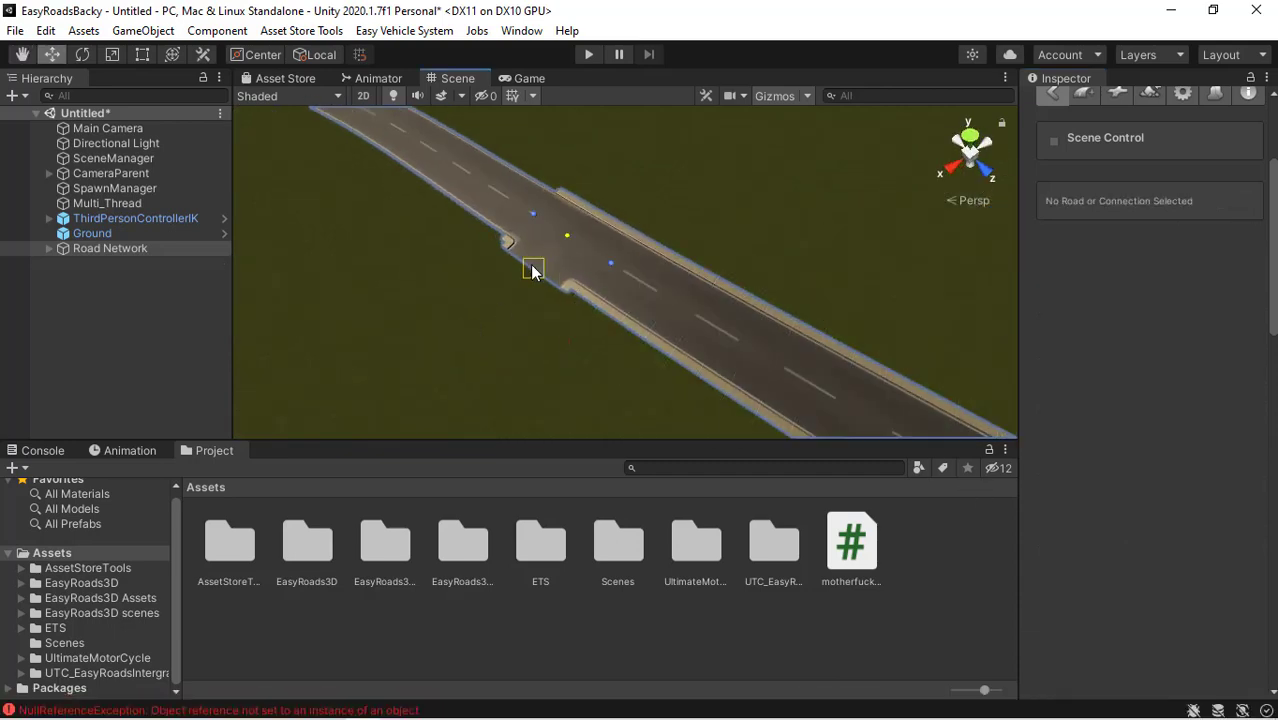
{"action": "left_click_drag", "start_coordinate": [515, 287], "coordinate": [348, 447]}
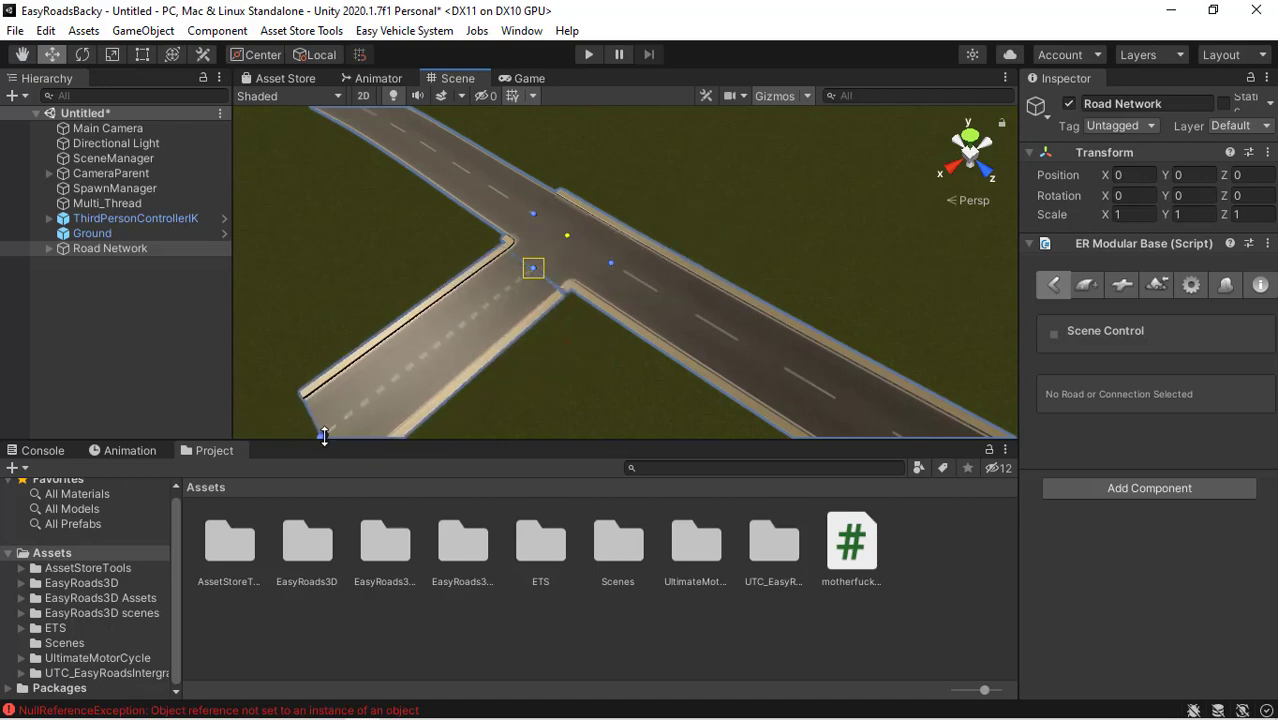
{"action": "left_click", "coordinate": [351, 420]}
{"action": "right_click_drag", "start_coordinate": [547, 279], "coordinate": [466, 305]}
Lengthen the side road to about 152 m by moving its end marker, and set its UV tiling to 6
{"action": "scroll", "coordinate": [466, 306], "scroll_direction": "down", "scroll_amount": 5}
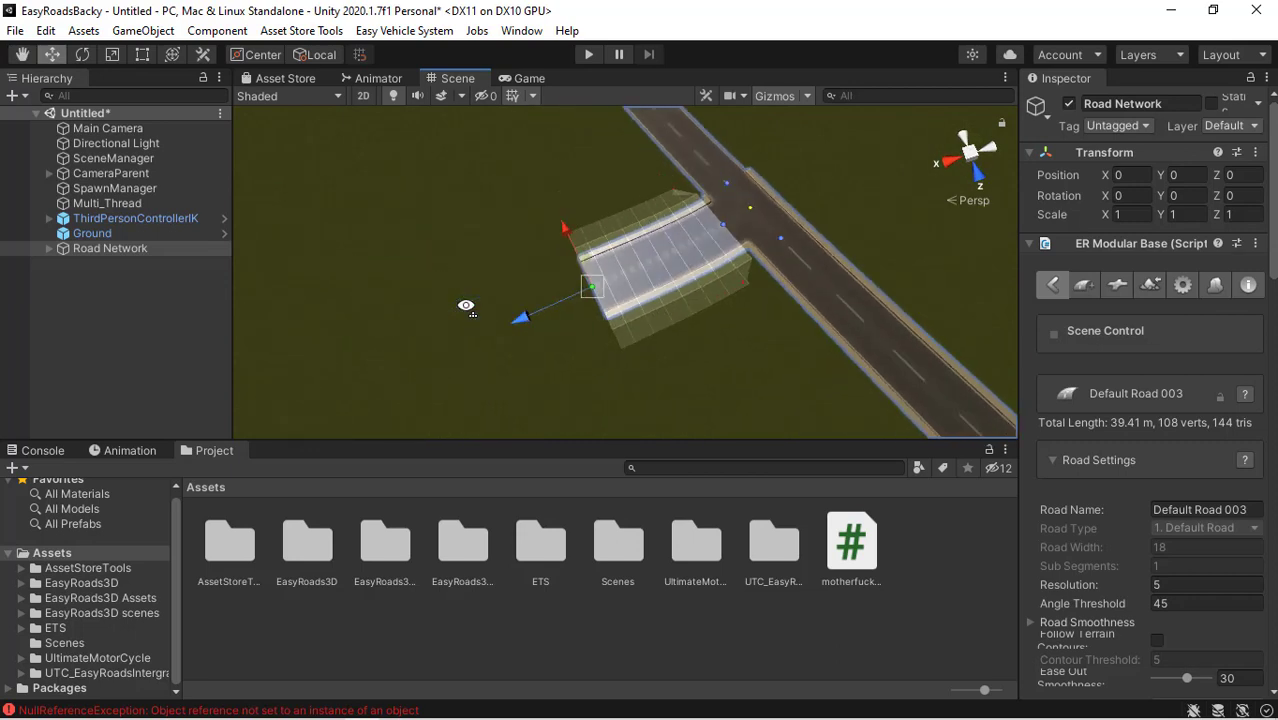
{"action": "scroll", "coordinate": [466, 306], "scroll_direction": "down", "scroll_amount": 2}
{"action": "left_click_drag", "start_coordinate": [567, 328], "coordinate": [373, 431]}
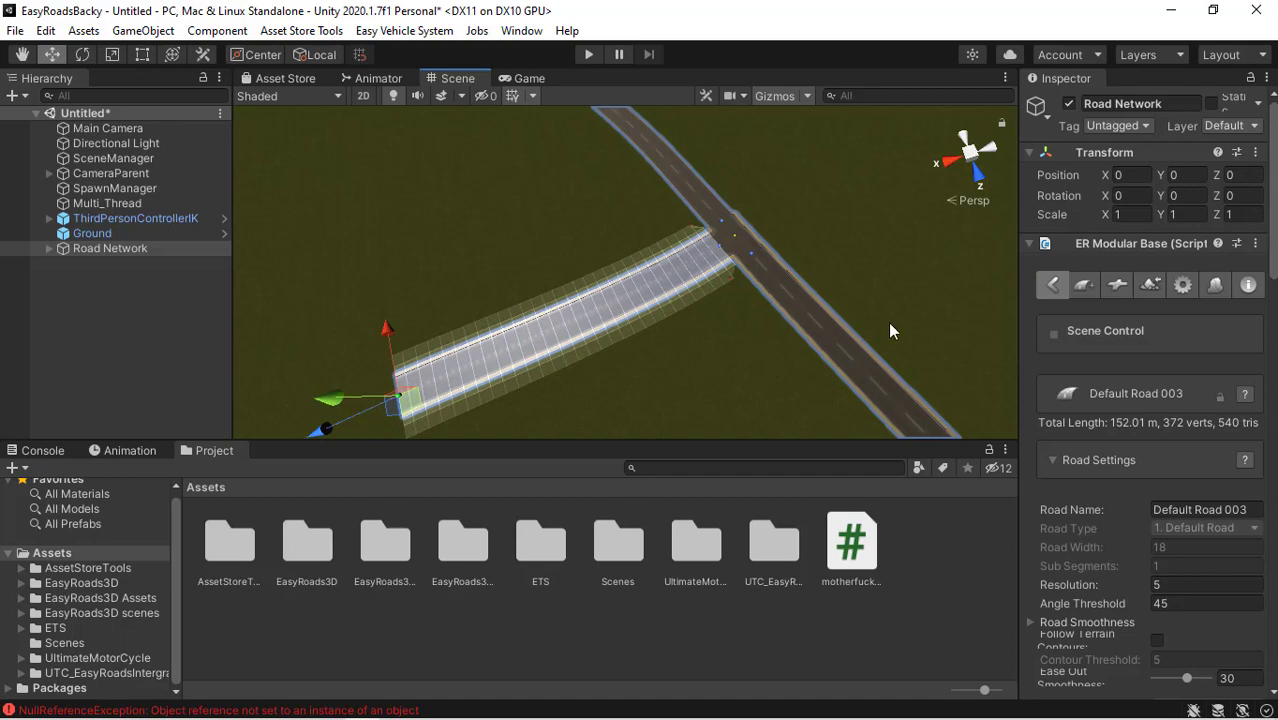
{"action": "scroll", "coordinate": [1178, 475], "scroll_direction": "down", "scroll_amount": 5}
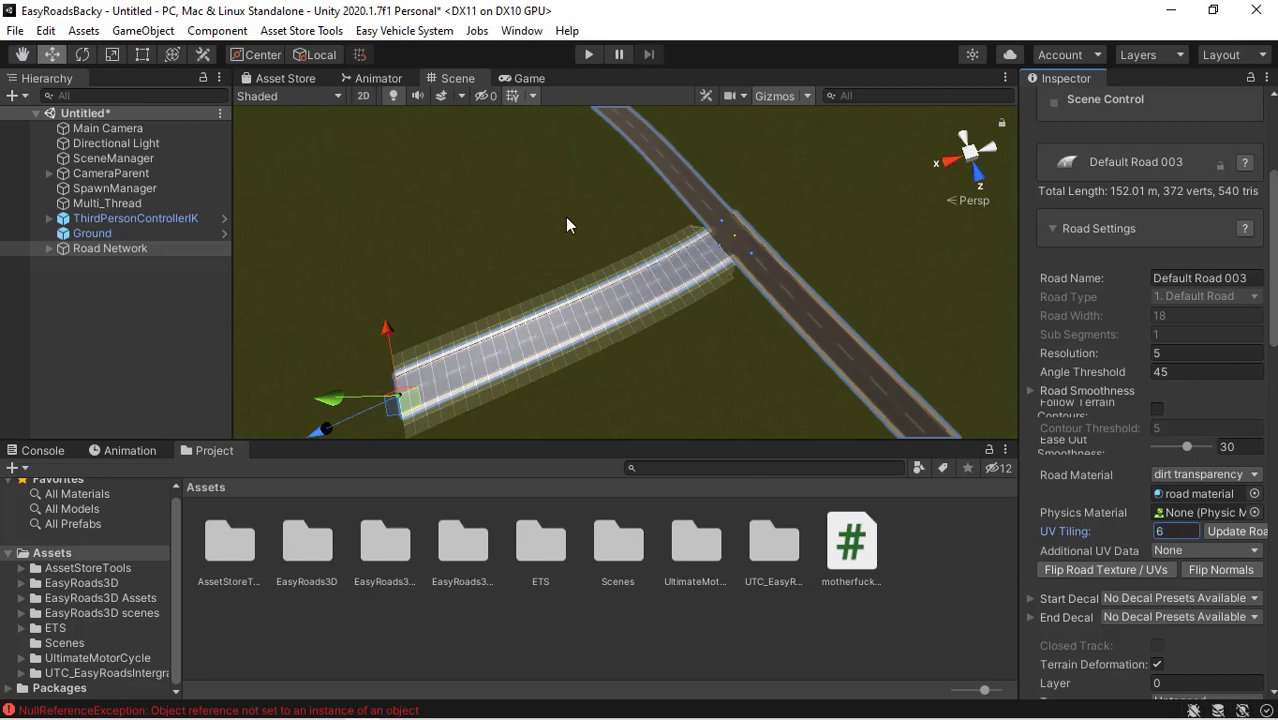
{"action": "left_click", "coordinate": [157, 302]}
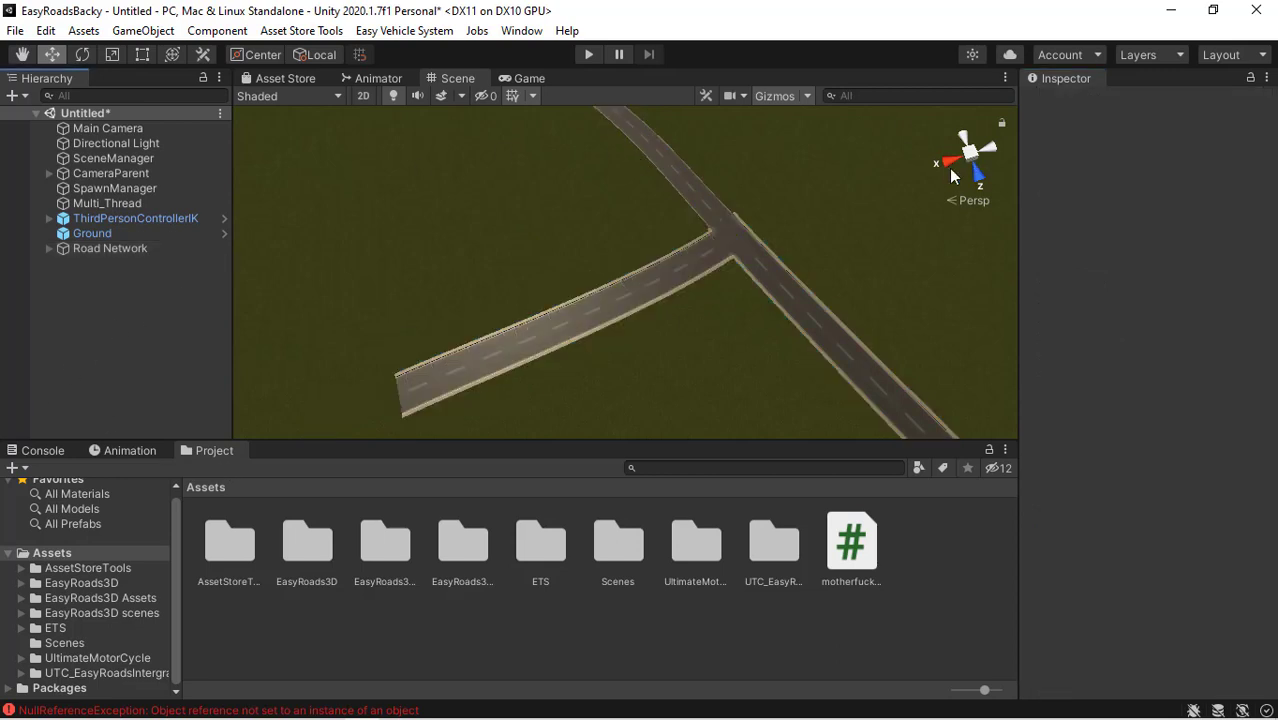
Add a PathGenerator object to the scene from the Easy Traffic System Vol2 integrations for EasyRoadv3
{"action": "right_click_drag", "start_coordinate": [673, 257], "coordinate": [650, 258]}
{"action": "key", "text": "w"}
{"action": "key", "text": "d"}
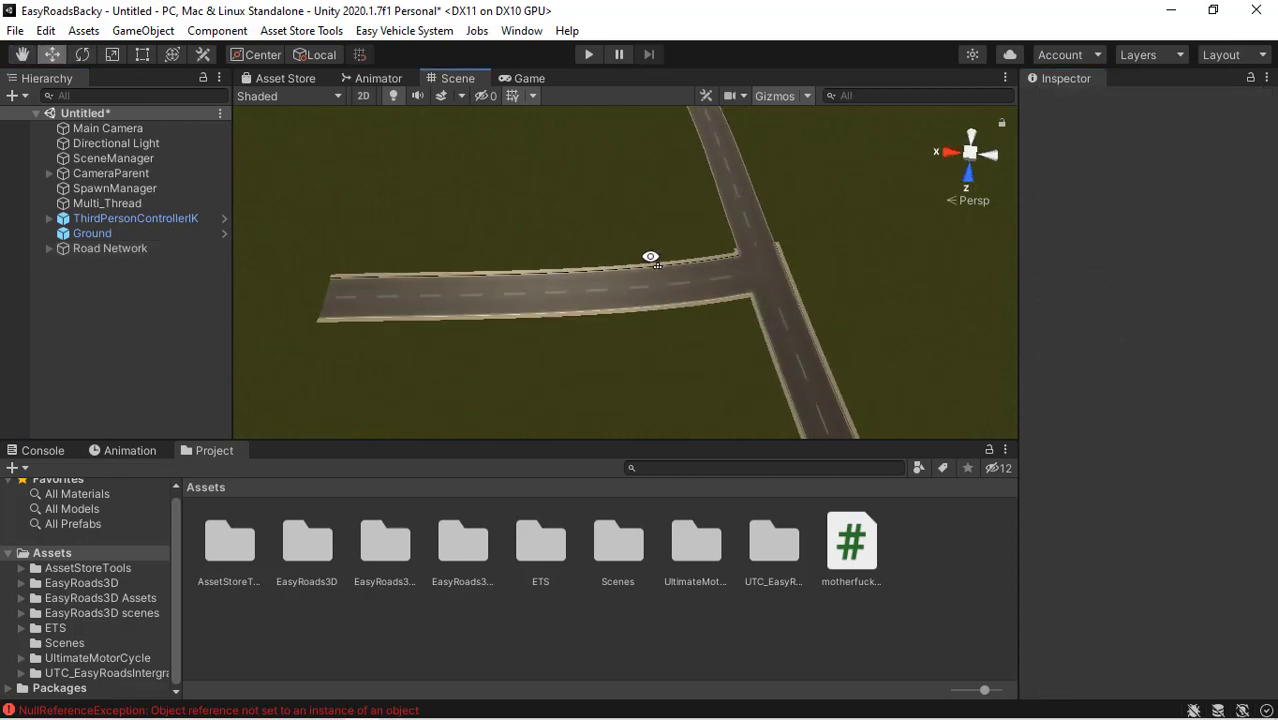
{"action": "key", "text": "w"}
{"action": "right_click_drag", "start_coordinate": [650, 258], "coordinate": [426, 208]}
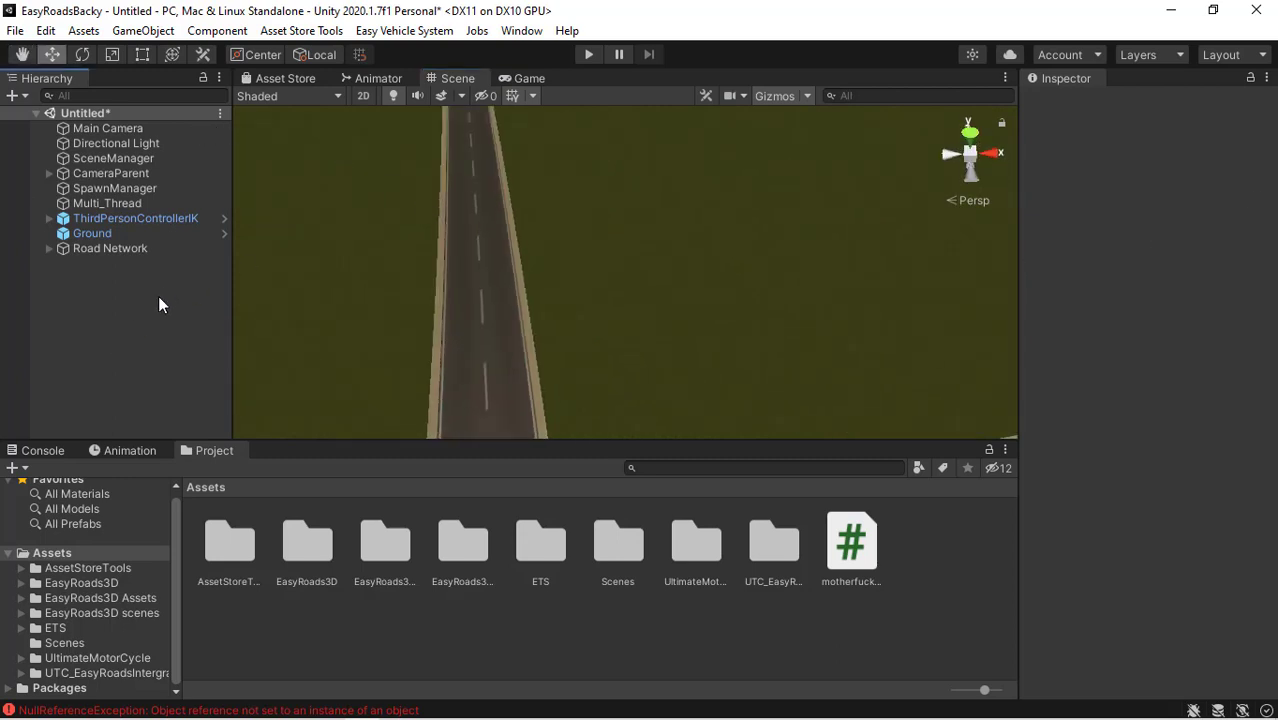
{"action": "right_click_drag", "start_coordinate": [565, 232], "coordinate": [341, 220]}
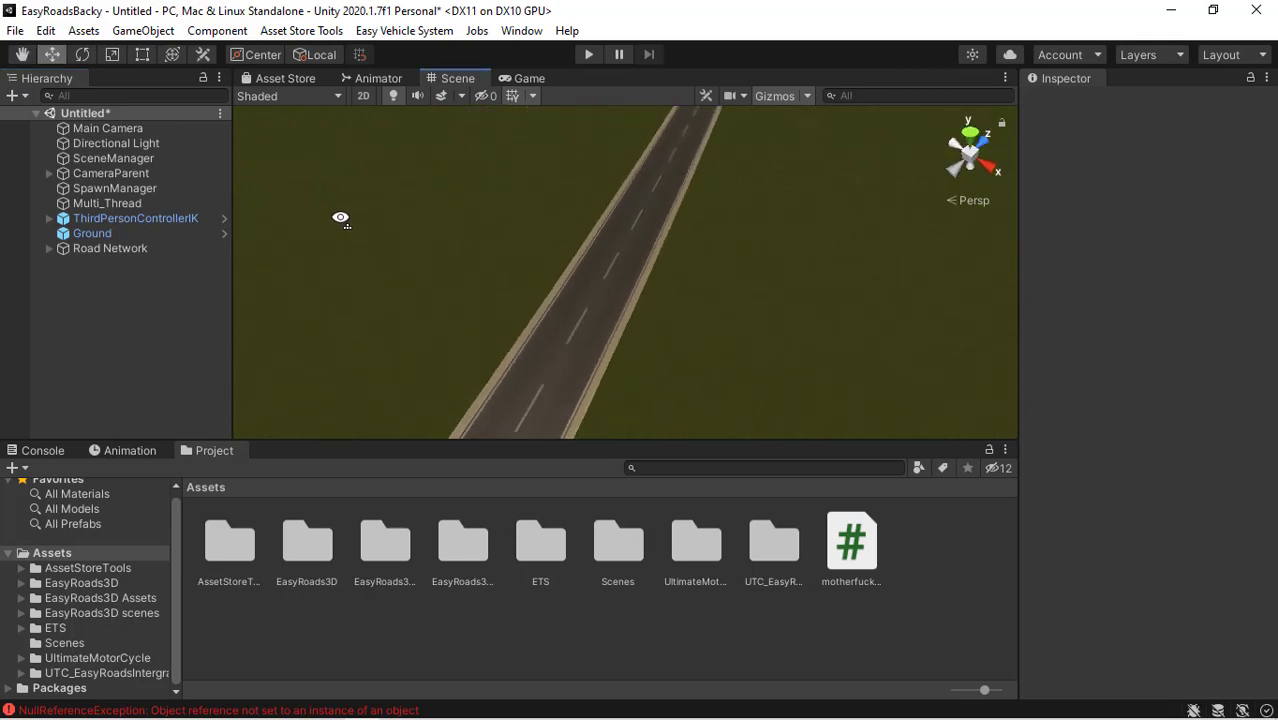
{"action": "right_click", "coordinate": [108, 304]}
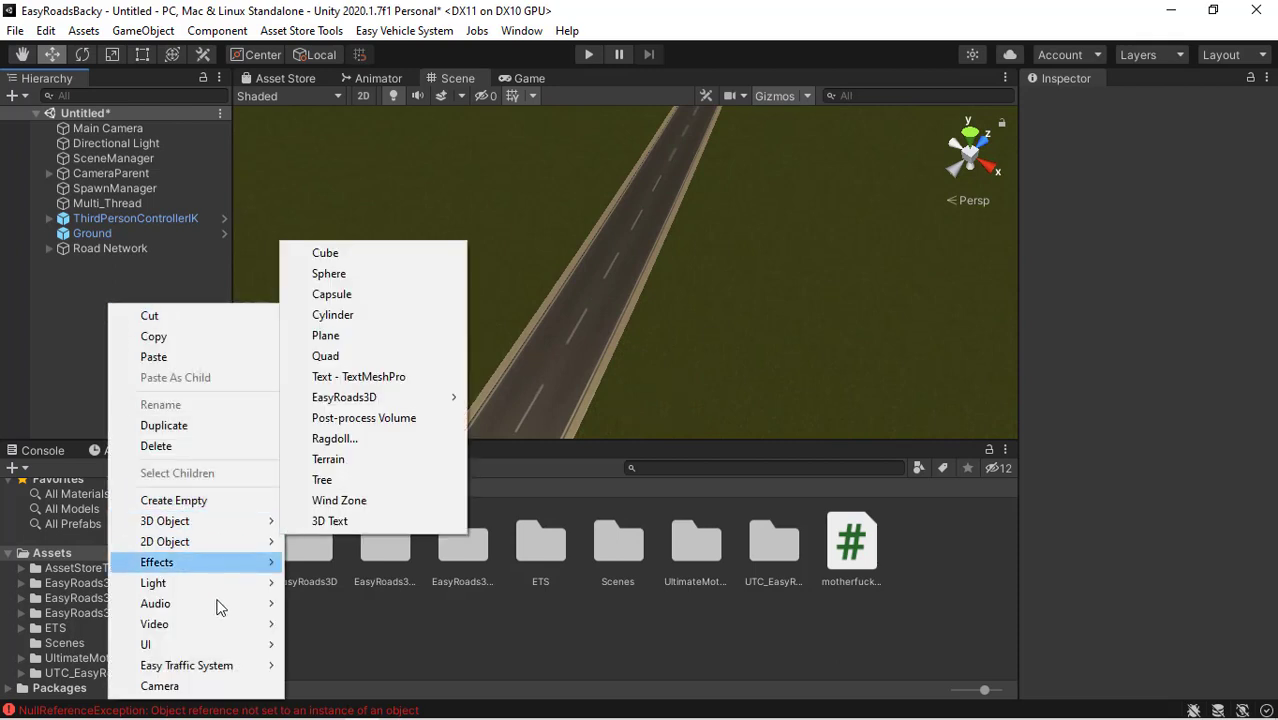
{"action": "mouse_move", "coordinate": [208, 668]}
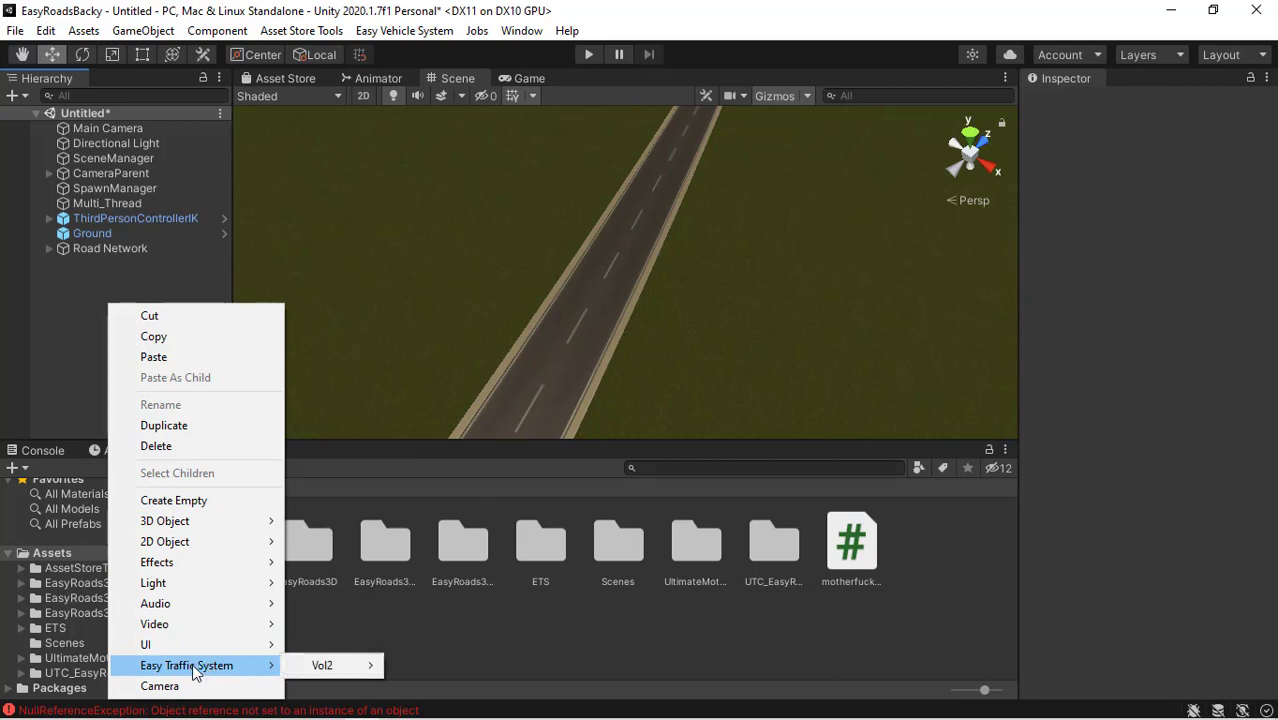
{"action": "mouse_move", "coordinate": [322, 665]}
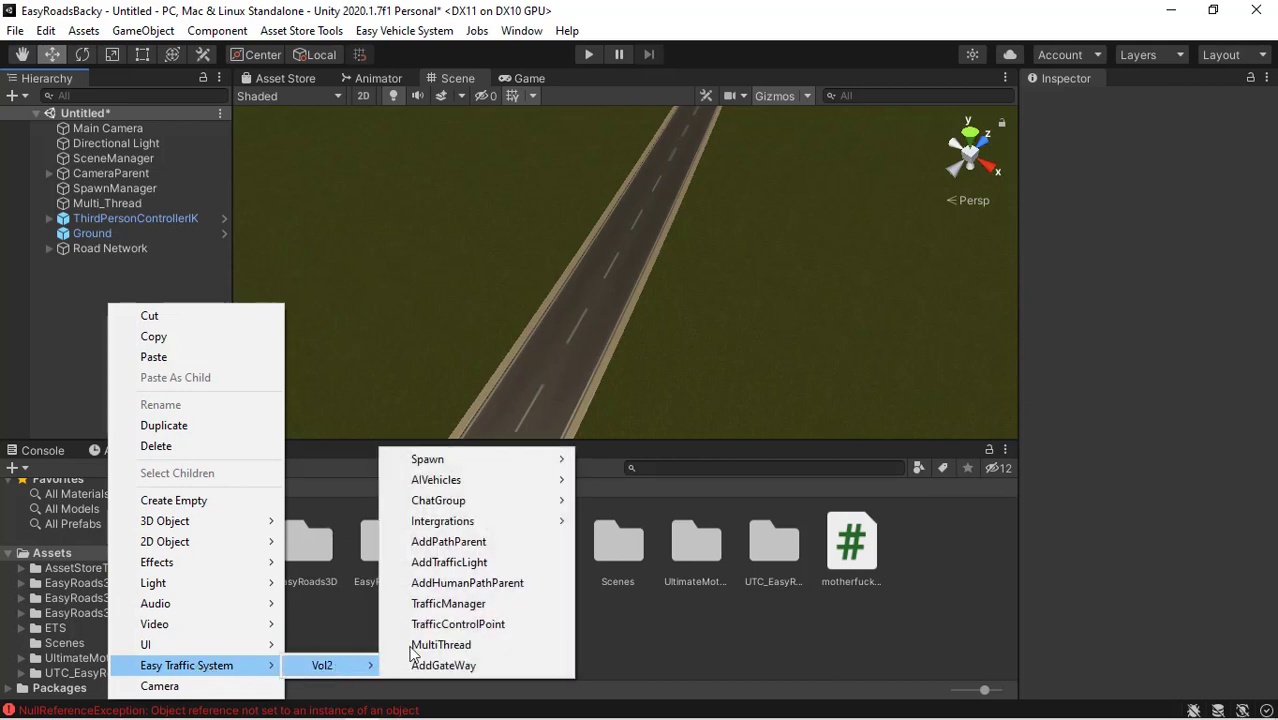
{"action": "mouse_move", "coordinate": [455, 524]}
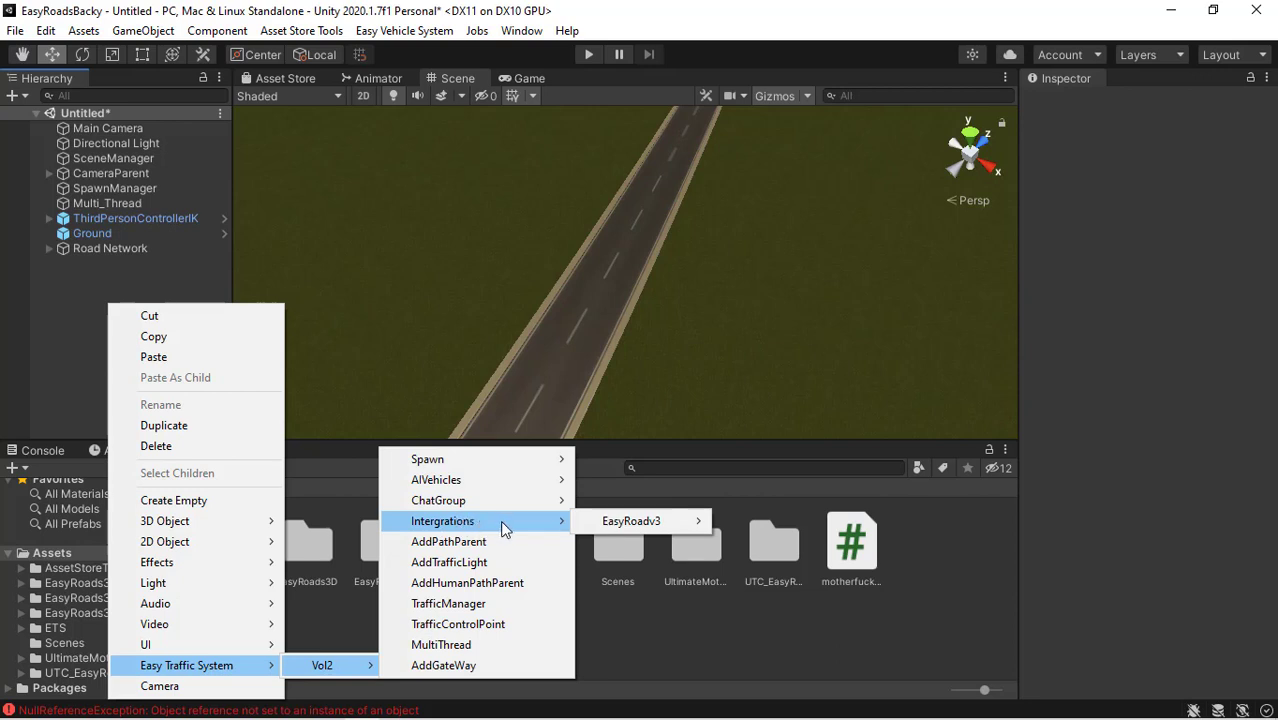
{"action": "mouse_move", "coordinate": [646, 529]}
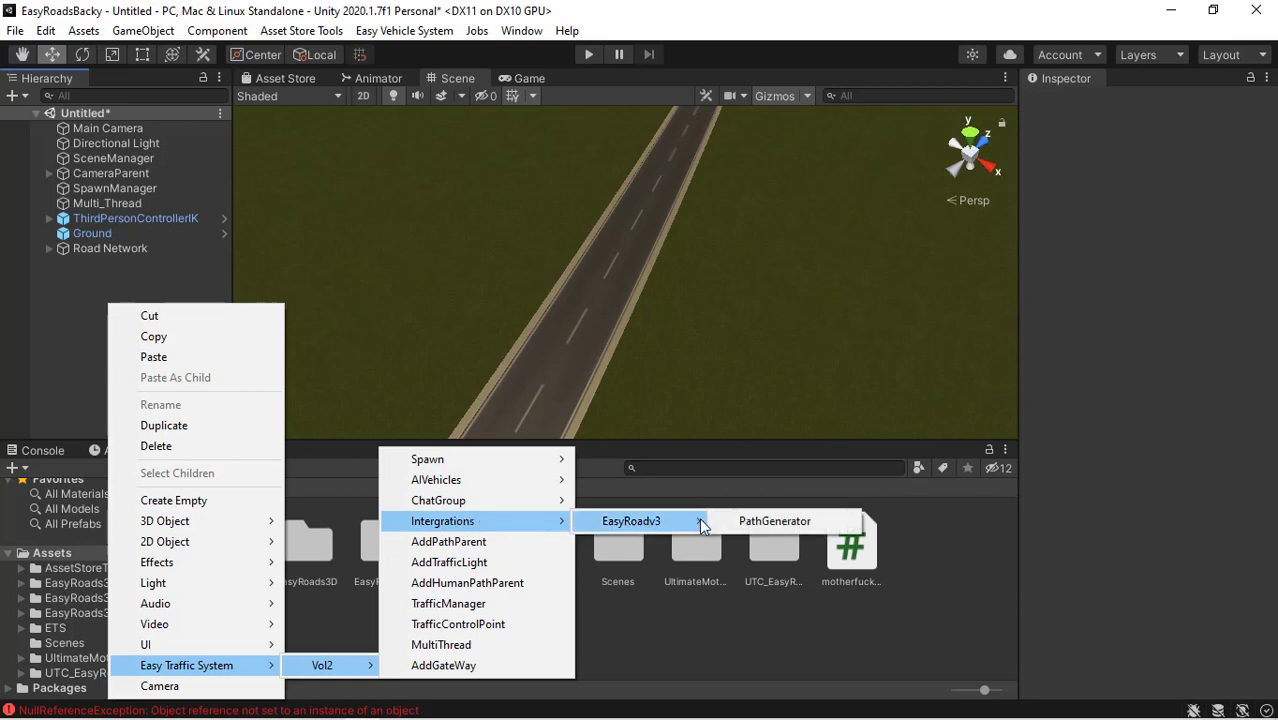
{"action": "left_click", "coordinate": [762, 522]}
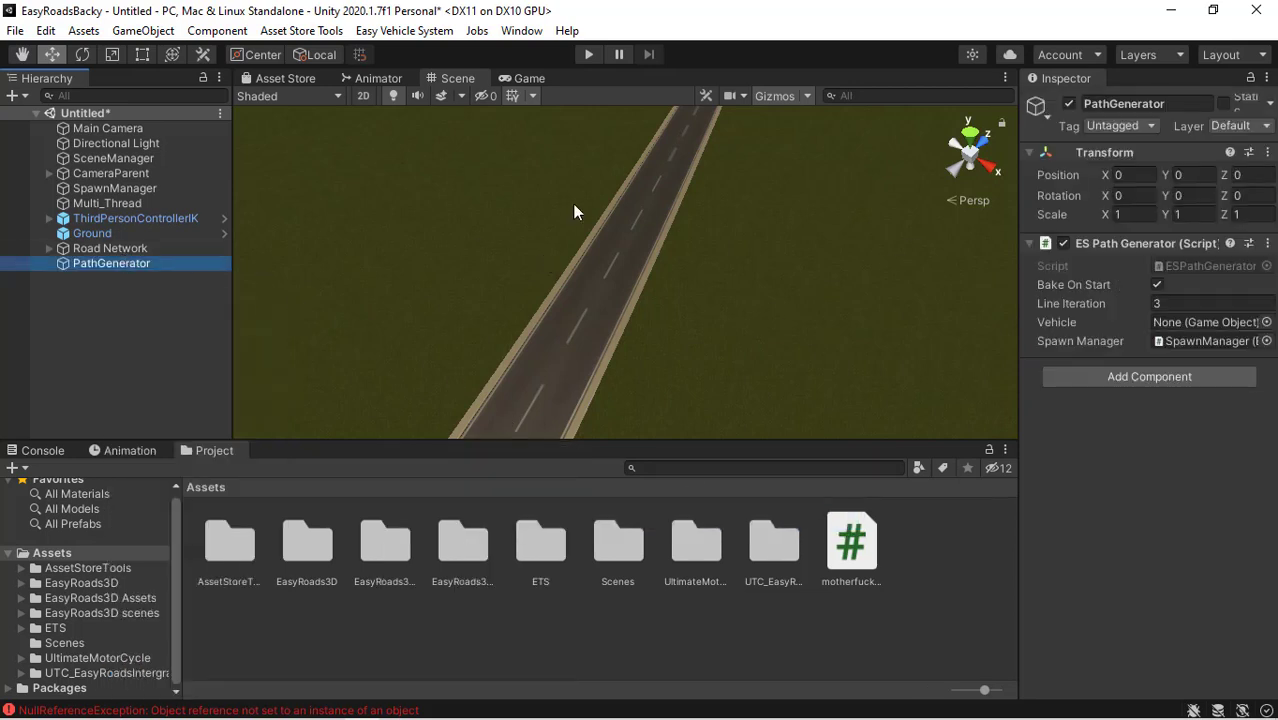
Examine the PathGenerator's Line Iteration setting and the roads around the T crossing
{"action": "scroll", "coordinate": [574, 205], "scroll_direction": "up", "scroll_amount": 3}
{"action": "right_click_drag", "start_coordinate": [574, 205], "coordinate": [337, 240]}
{"action": "left_click", "coordinate": [156, 264]}
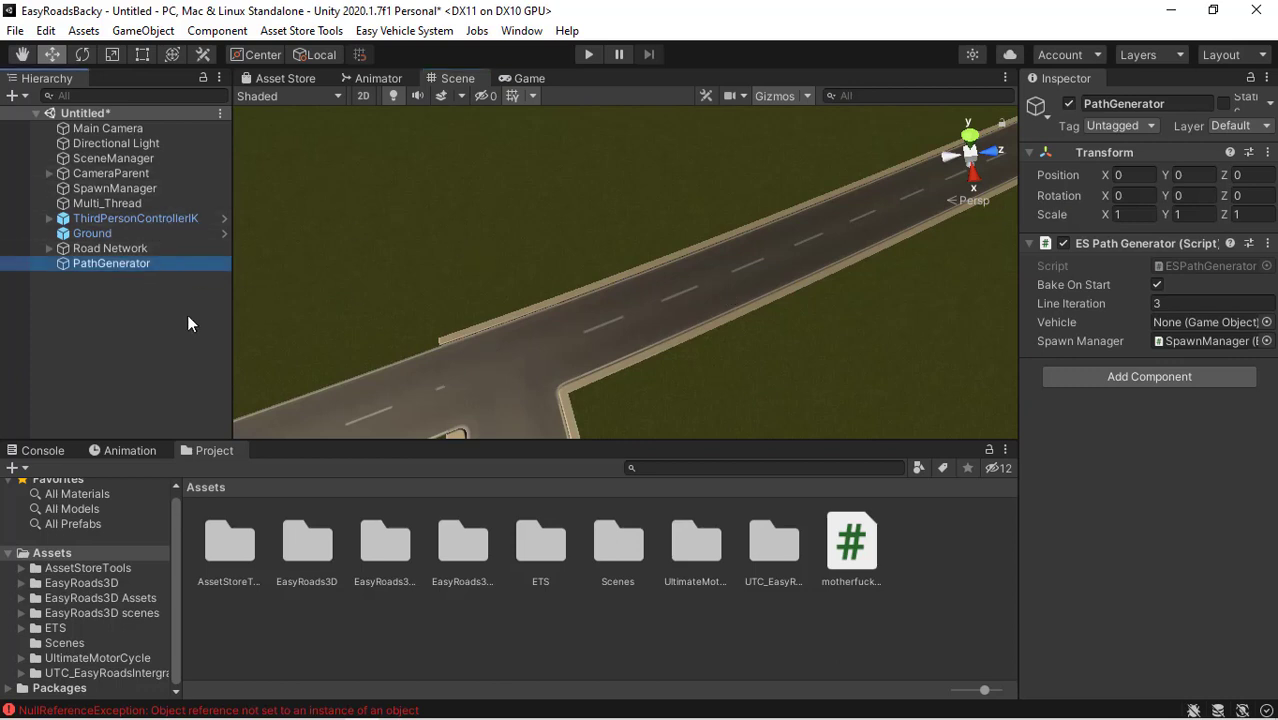
{"action": "left_click", "coordinate": [1164, 303]}
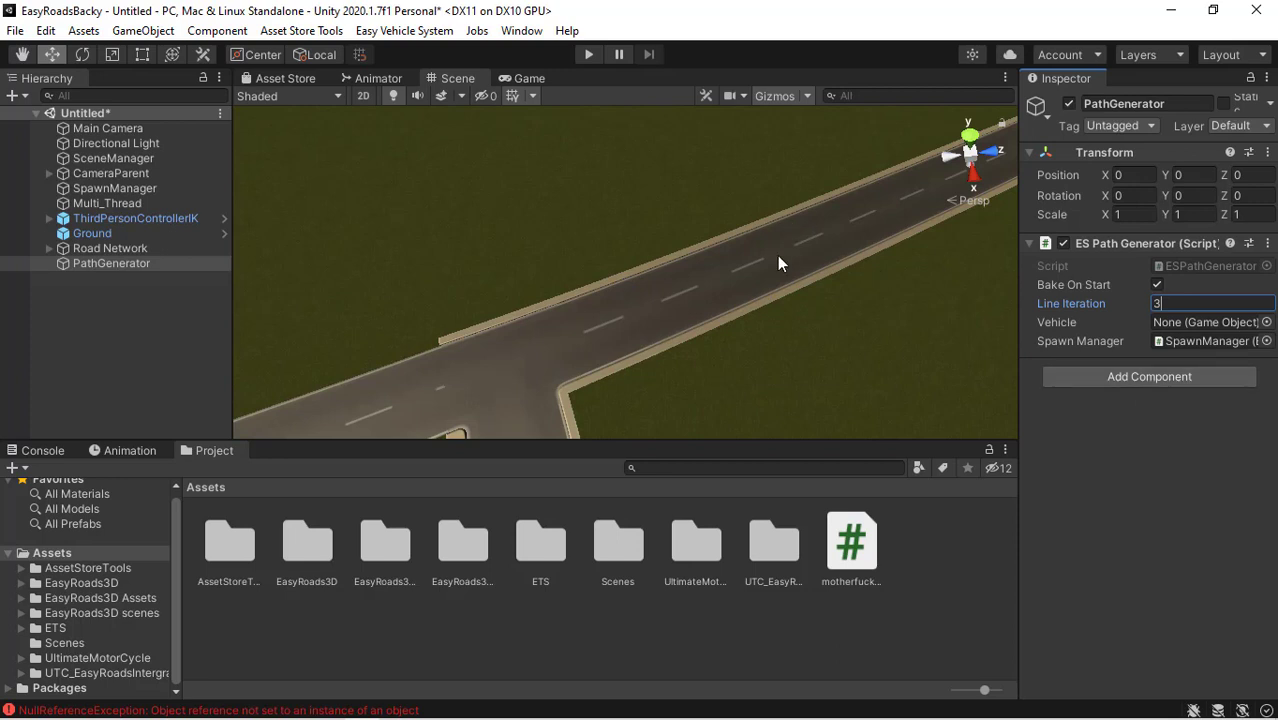
{"action": "left_click_drag", "start_coordinate": [778, 258], "coordinate": [616, 301], "text": "alt"}
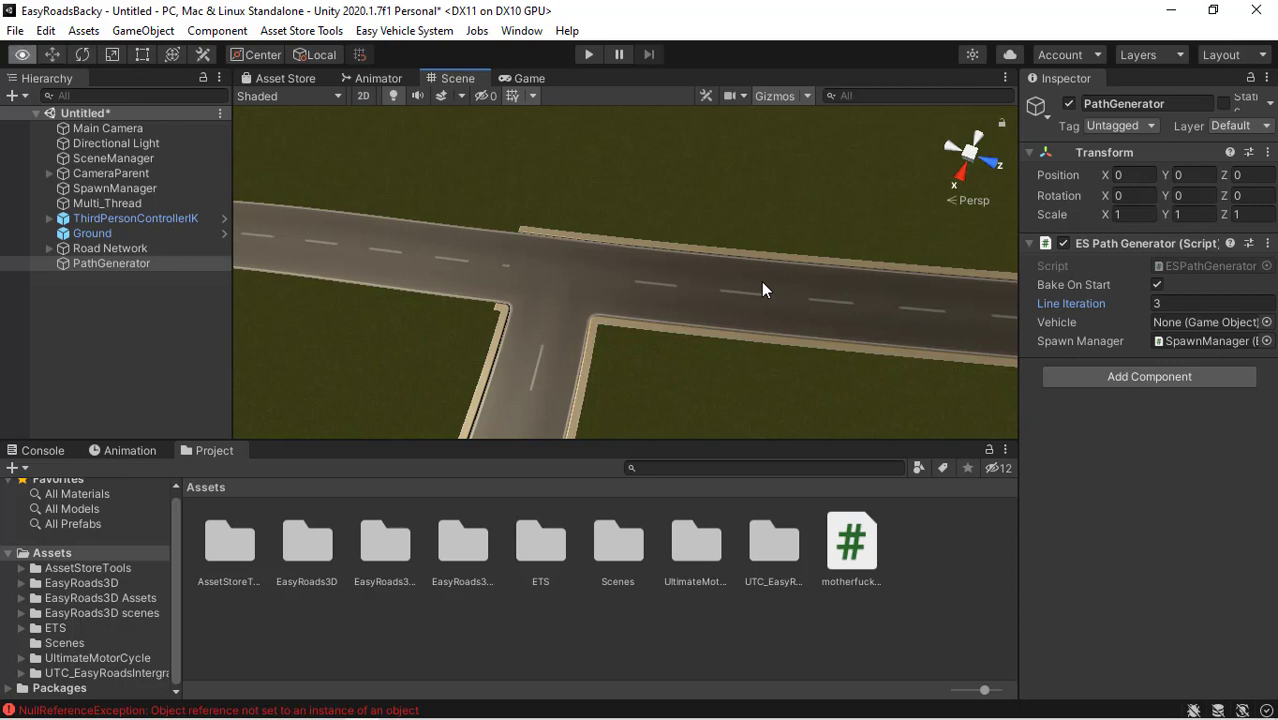
{"action": "left_click_drag", "start_coordinate": [761, 281], "coordinate": [705, 275], "text": "alt"}
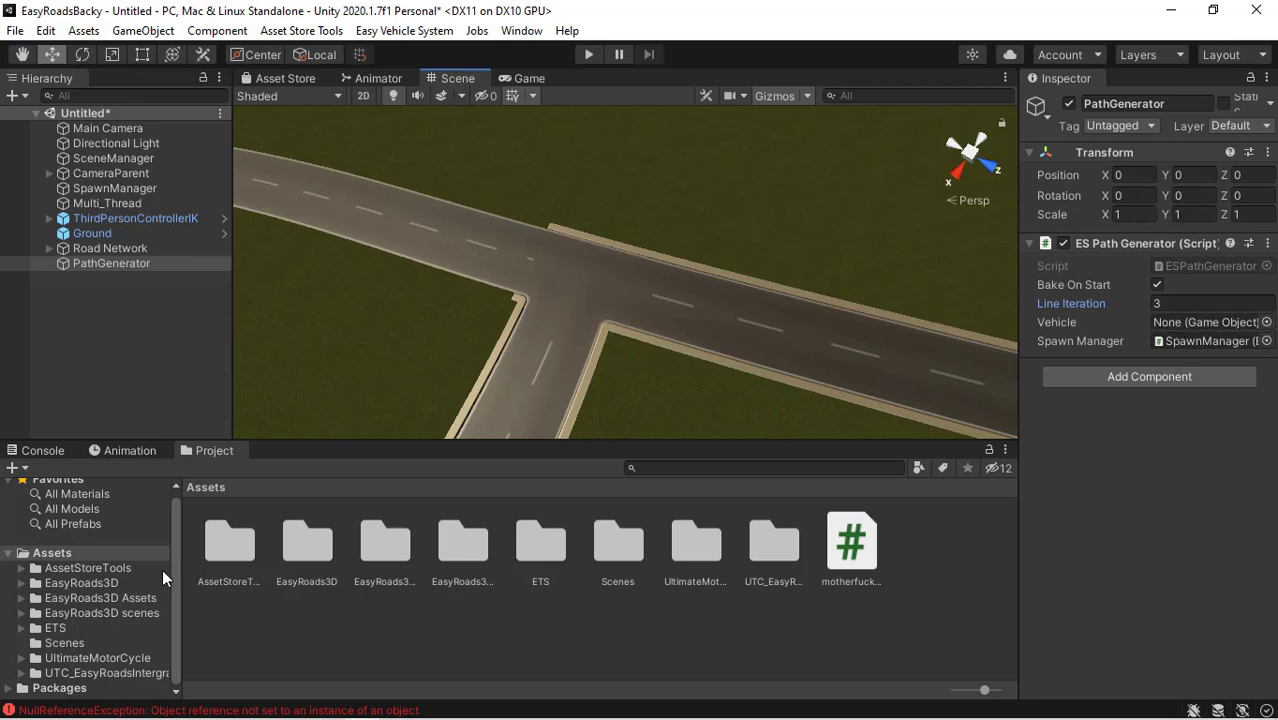
Assign the LaneBuilder prefab from UTC_EasyRoadsIntergration/Prefabs as the PathGenerator's Vehicle
{"action": "left_click", "coordinate": [80, 674]}
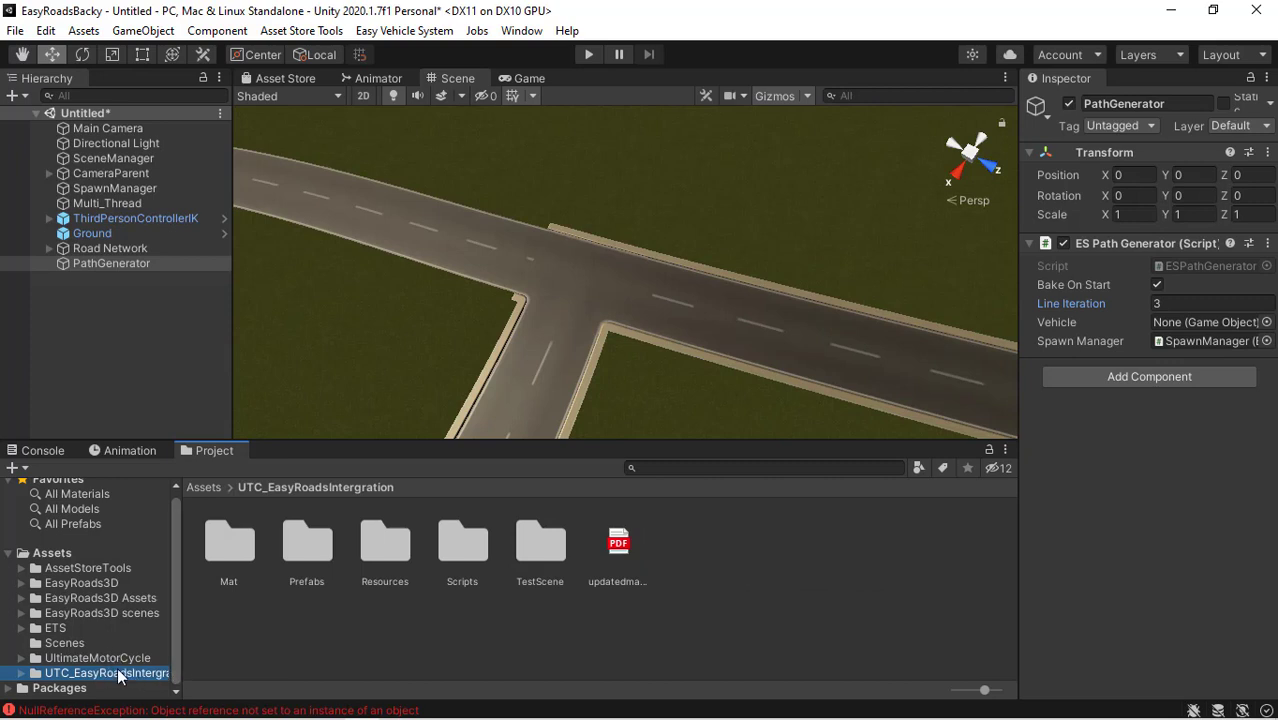
{"action": "double_click", "coordinate": [291, 566]}
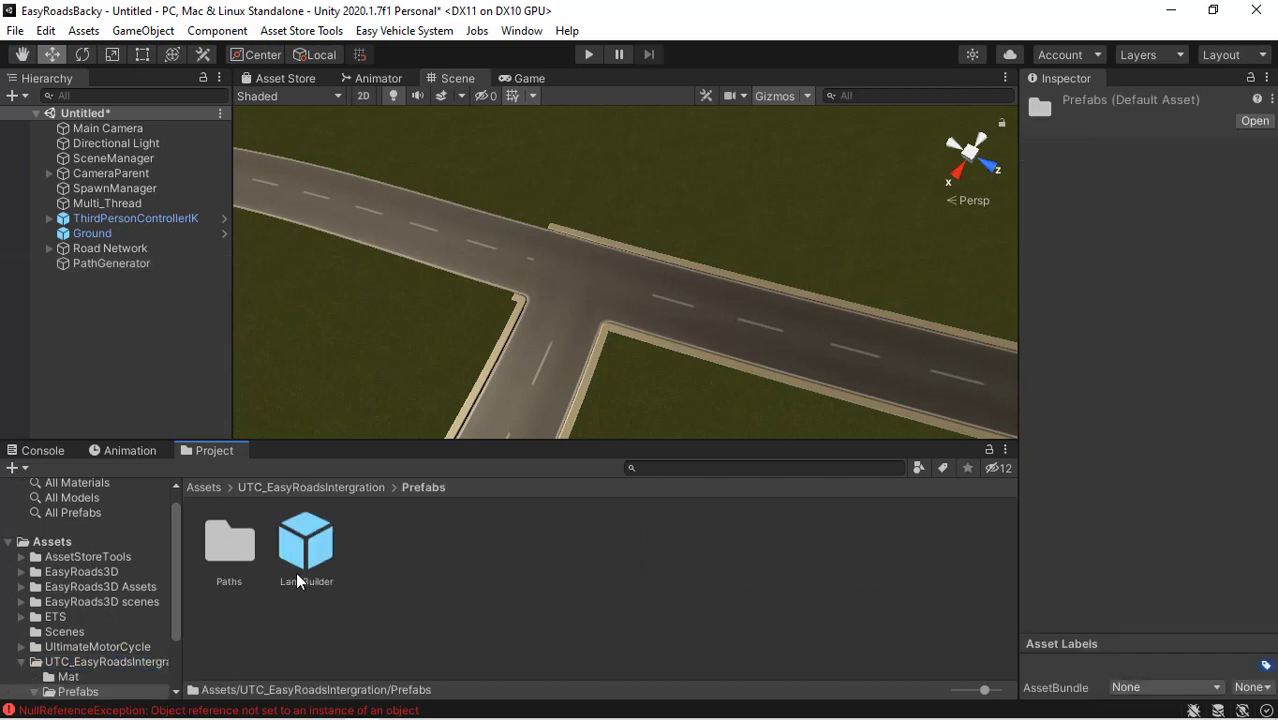
{"action": "left_click", "coordinate": [130, 264]}
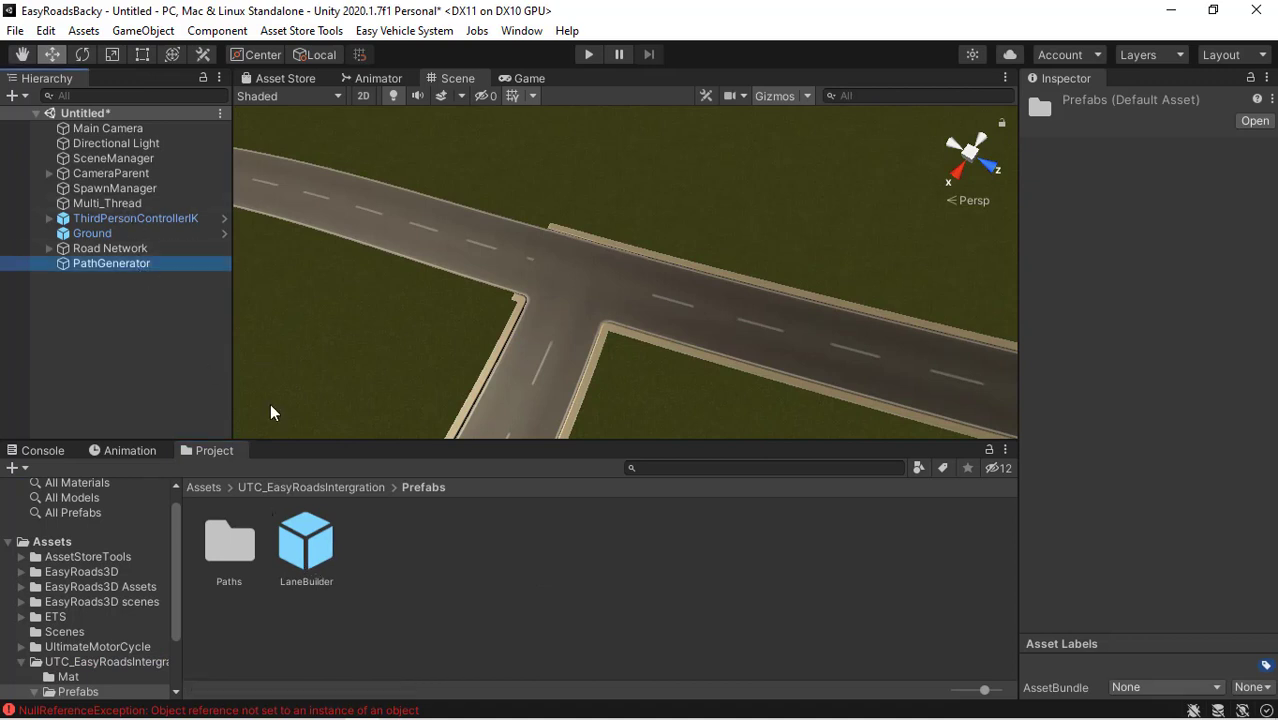
{"action": "left_click_drag", "start_coordinate": [306, 545], "coordinate": [1170, 323]}
{"action": "left_click", "coordinate": [144, 284]}
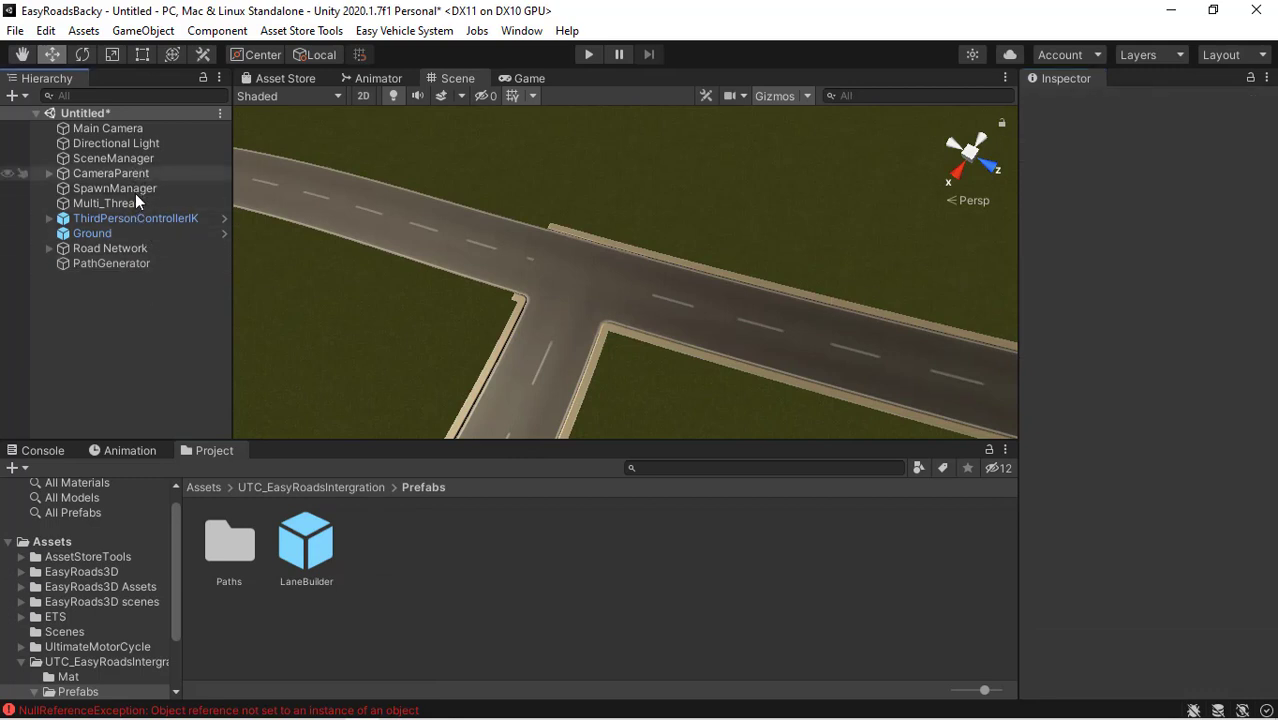
{"action": "left_click", "coordinate": [148, 262]}
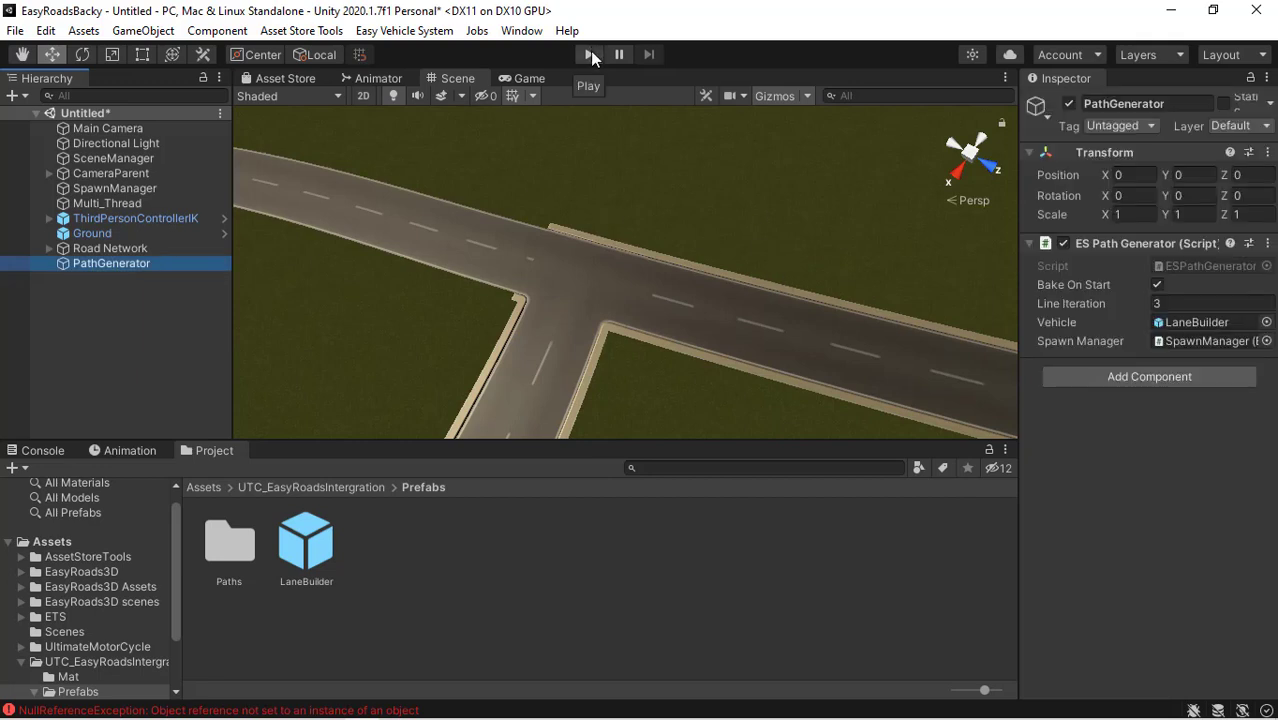
Clear the console and run the scene in play mode to generate the traffic paths
{"action": "left_click", "coordinate": [40, 451]}
{"action": "left_click", "coordinate": [18, 468]}
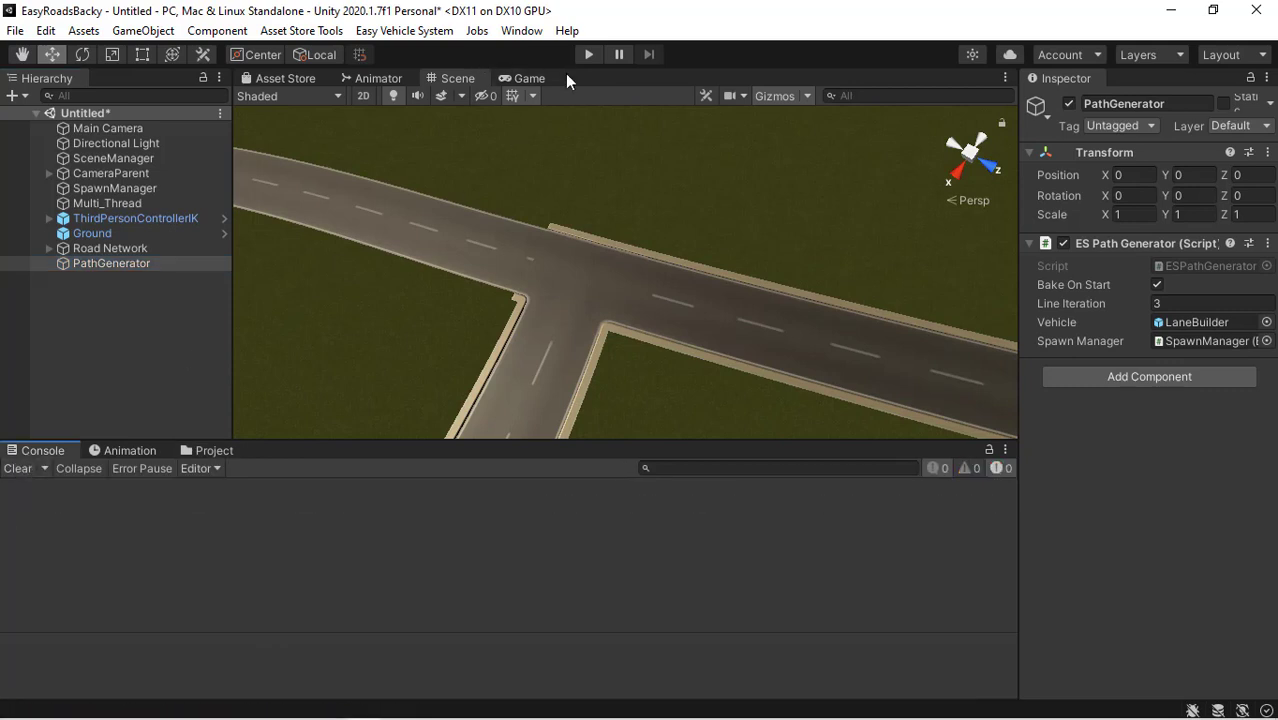
{"action": "left_click", "coordinate": [589, 58]}
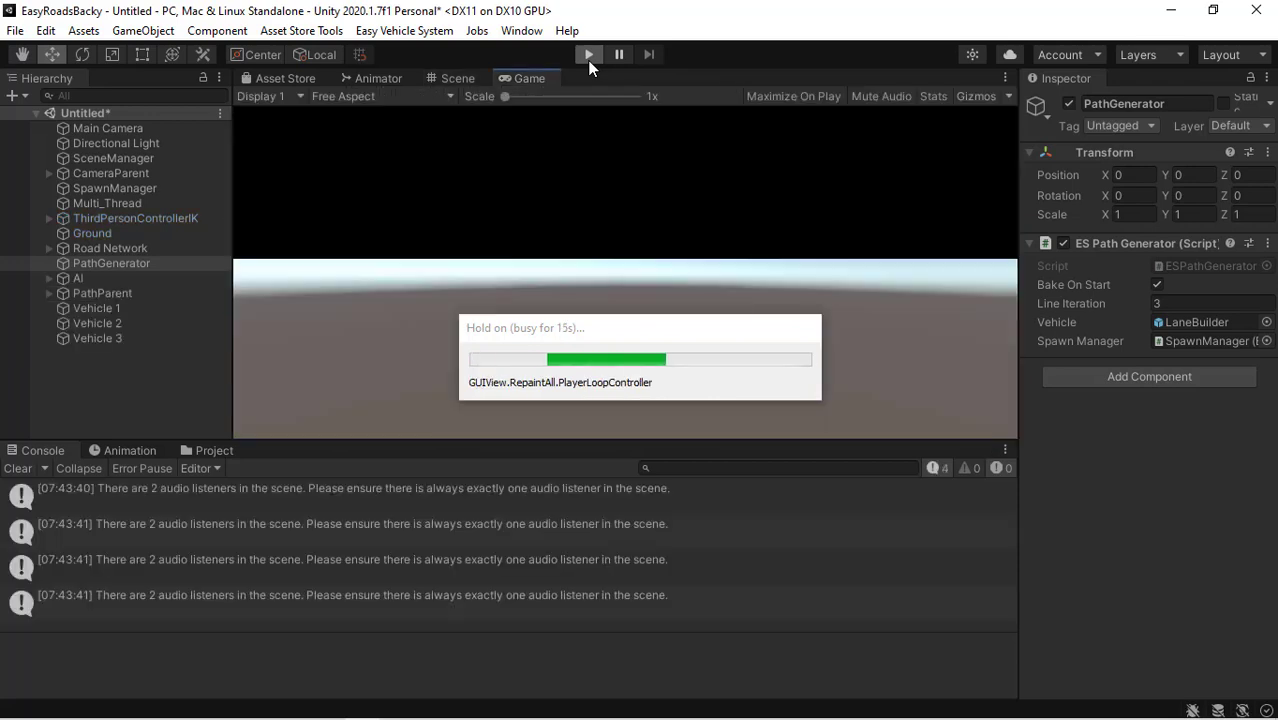
{"action": "left_click", "coordinate": [619, 54]}
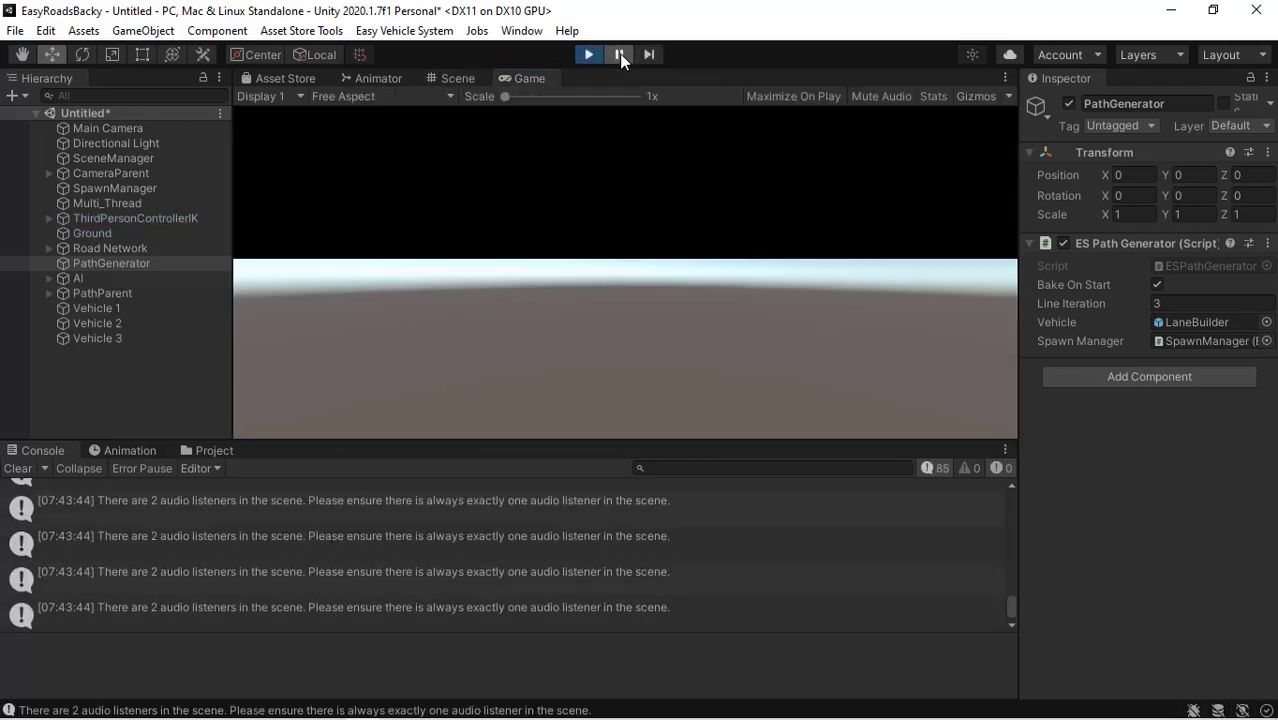
{"action": "left_click", "coordinate": [18, 468]}
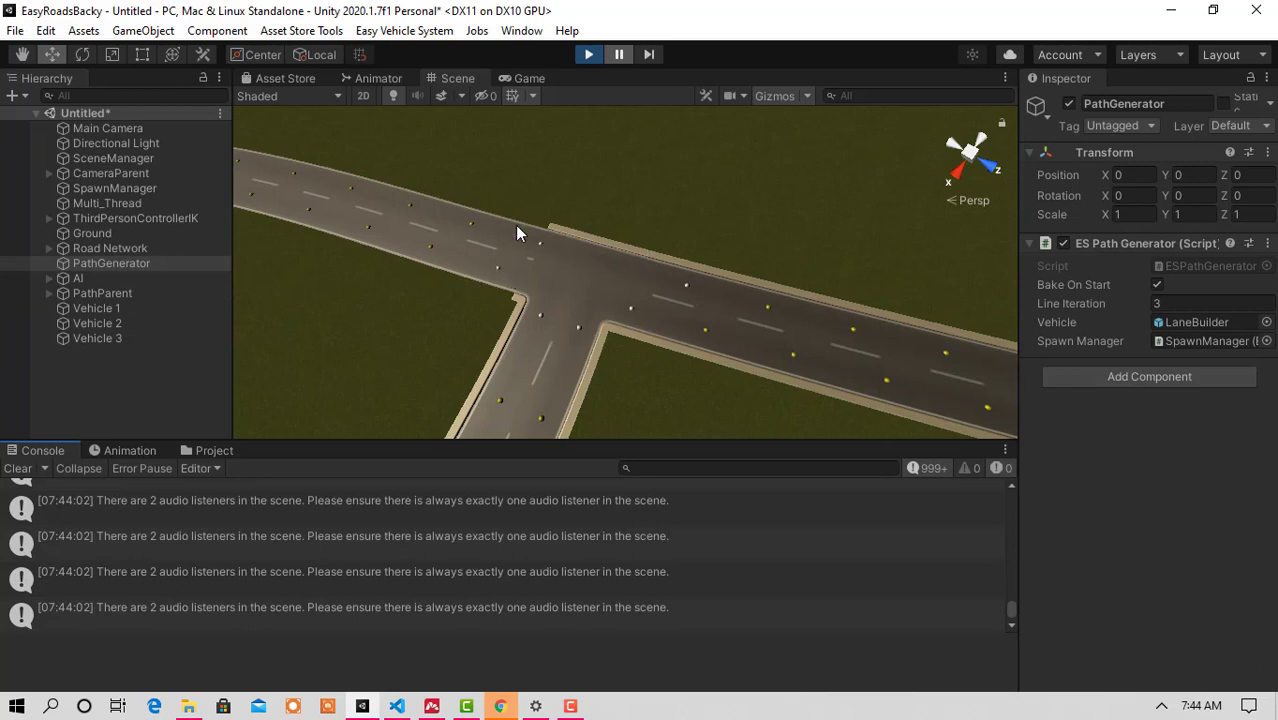
Select PathParent and examine the generated lane paths and their directions around the T crossing
{"action": "right_click_drag", "start_coordinate": [601, 295], "coordinate": [561, 249]}
{"action": "key", "text": "w"}
{"action": "key", "text": "a"}
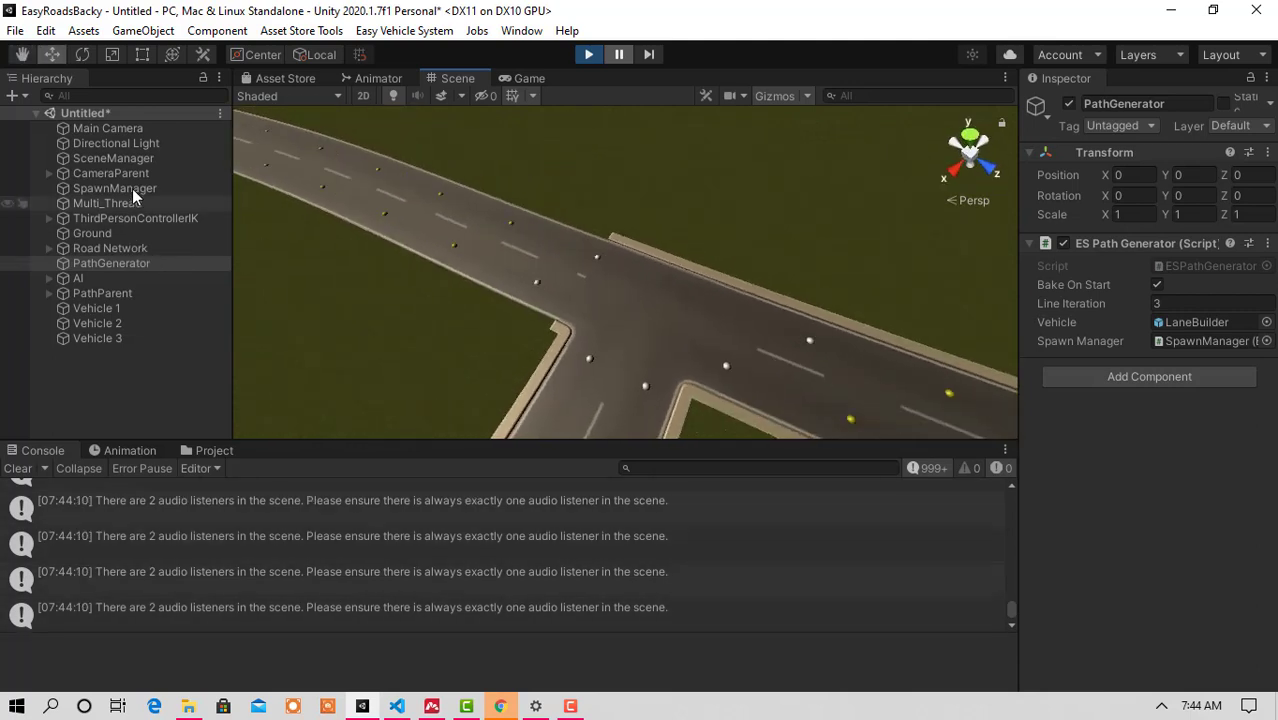
{"action": "left_click", "coordinate": [120, 292]}
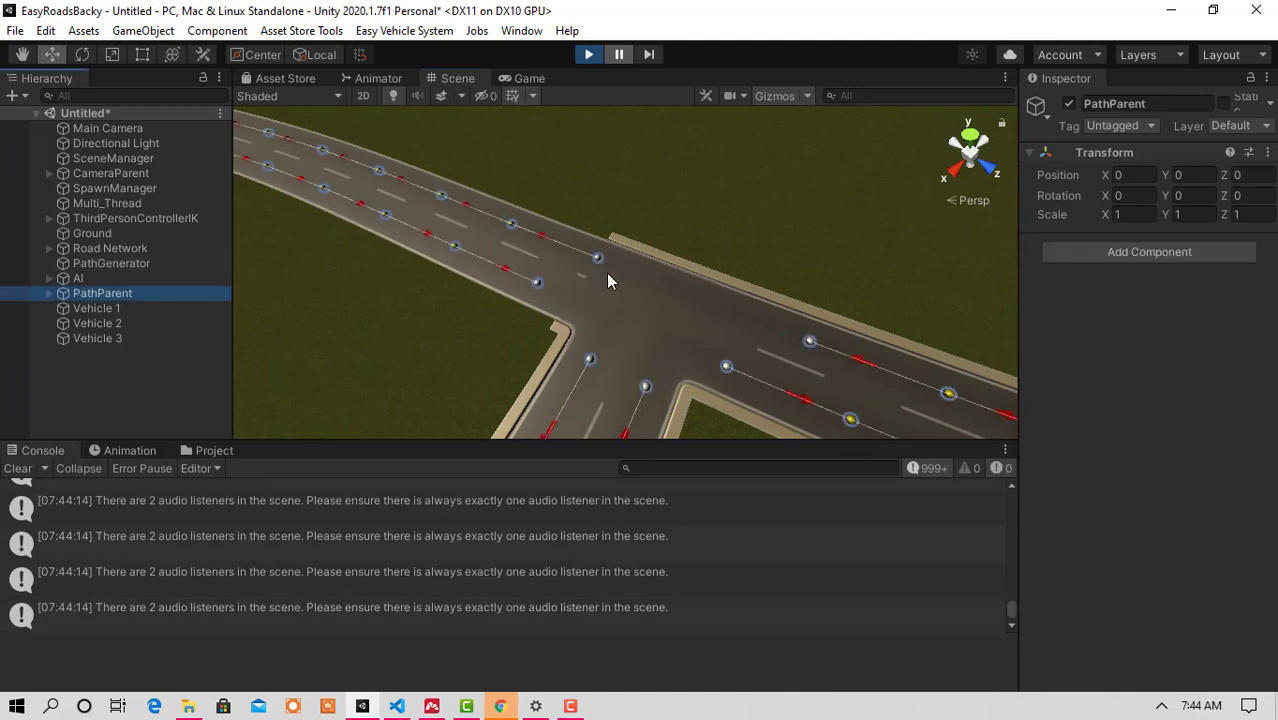
{"action": "right_click_drag", "start_coordinate": [606, 273], "coordinate": [914, 250]}
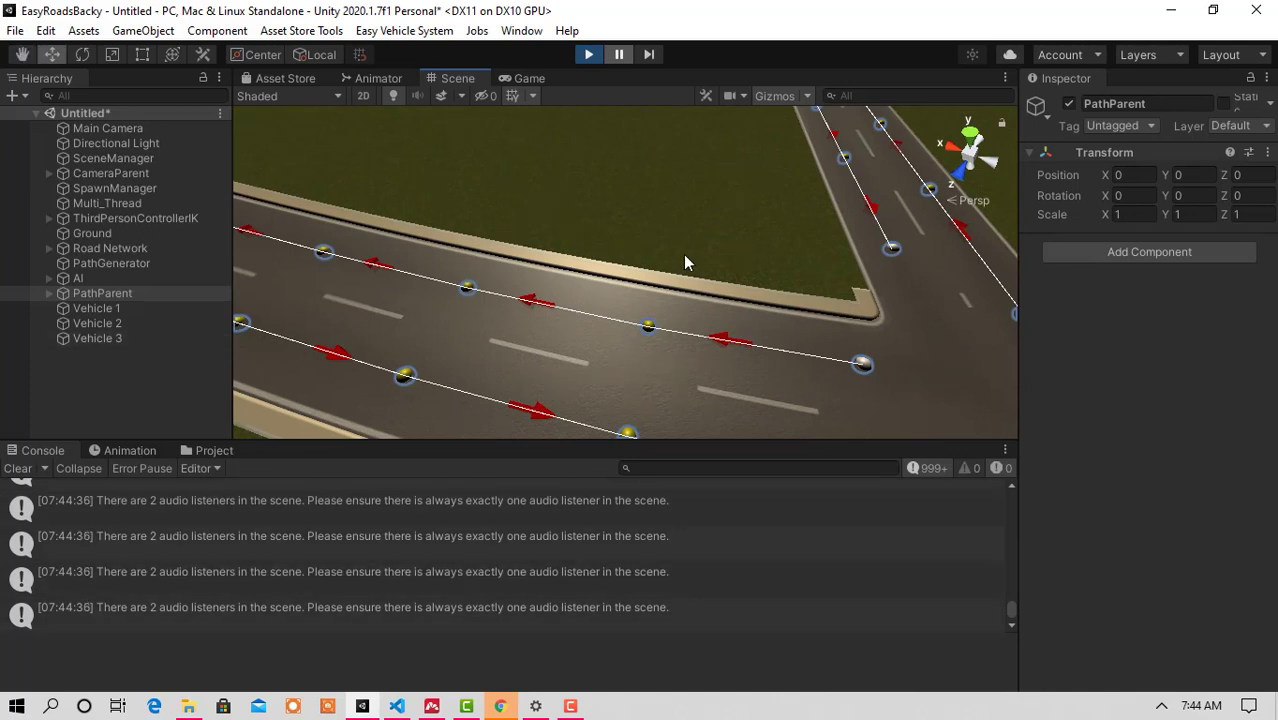
{"action": "right_click_drag", "start_coordinate": [685, 256], "coordinate": [767, 274]}
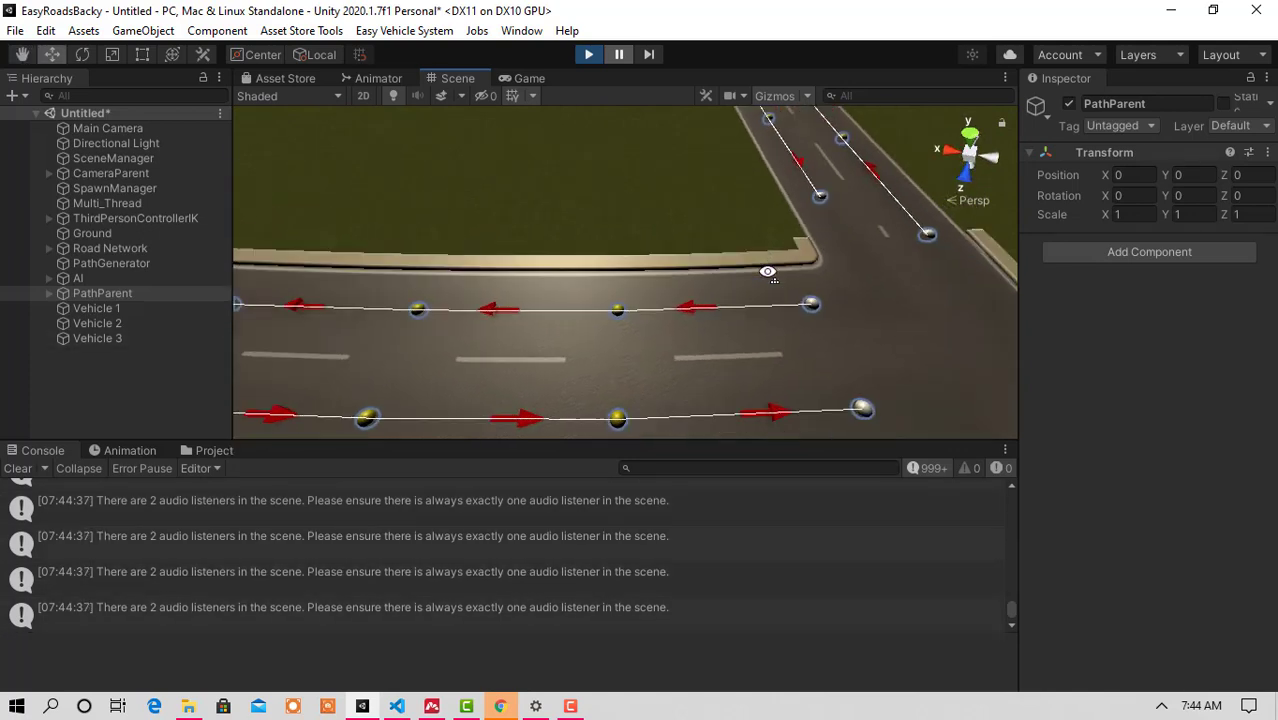
Open the Paths folder inside the UTC_EasyRoadsIntergration Prefabs folder
{"action": "left_click", "coordinate": [210, 450]}
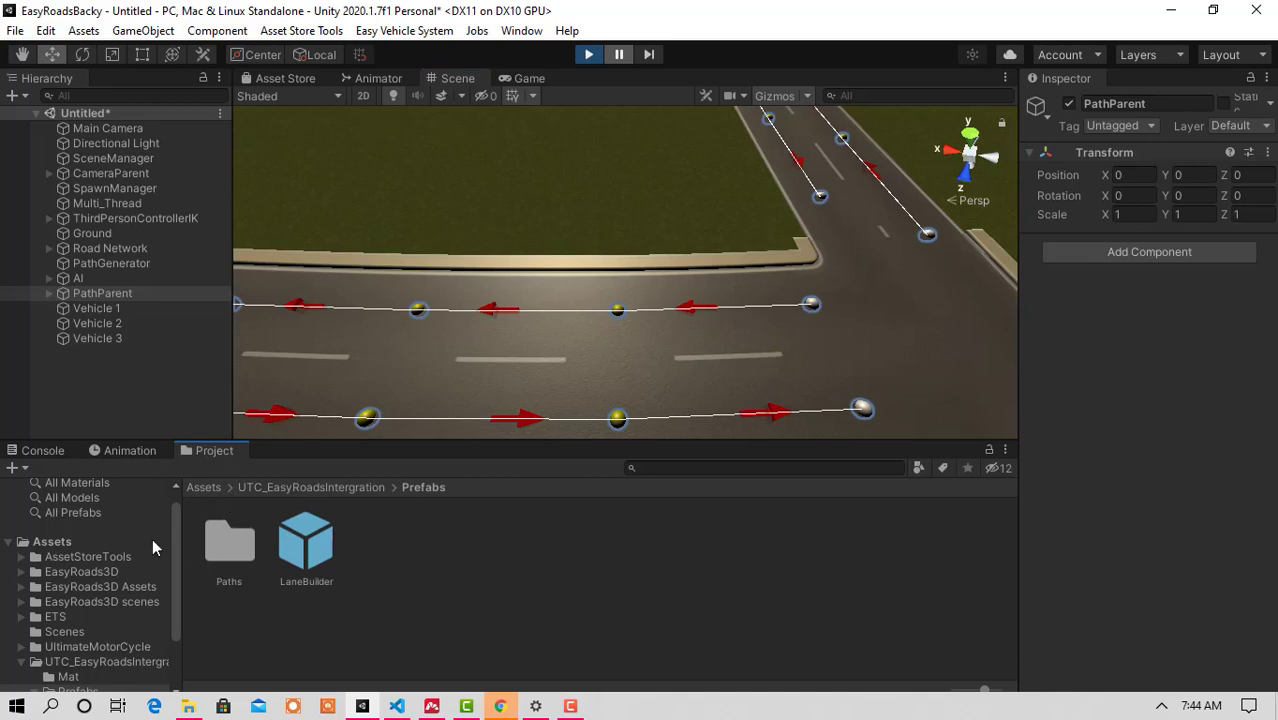
{"action": "double_click", "coordinate": [240, 546]}
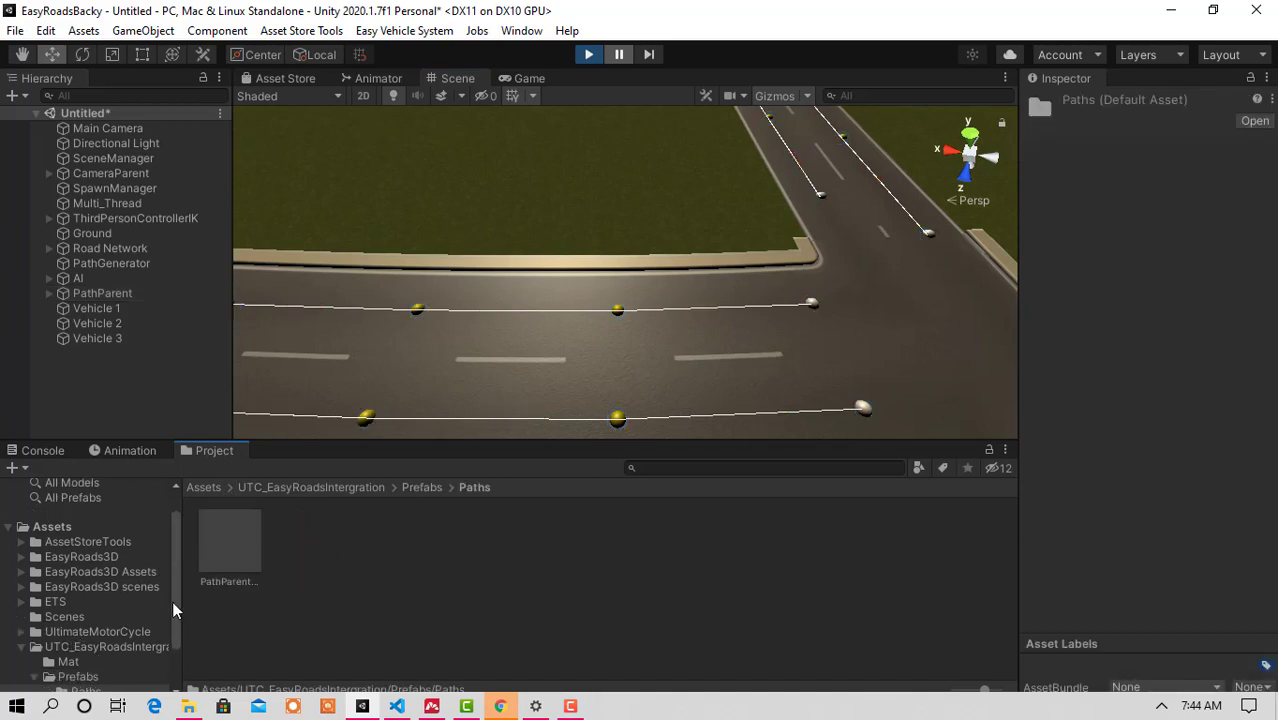
{"action": "scroll", "coordinate": [172, 623], "scroll_direction": "down", "scroll_amount": 3}
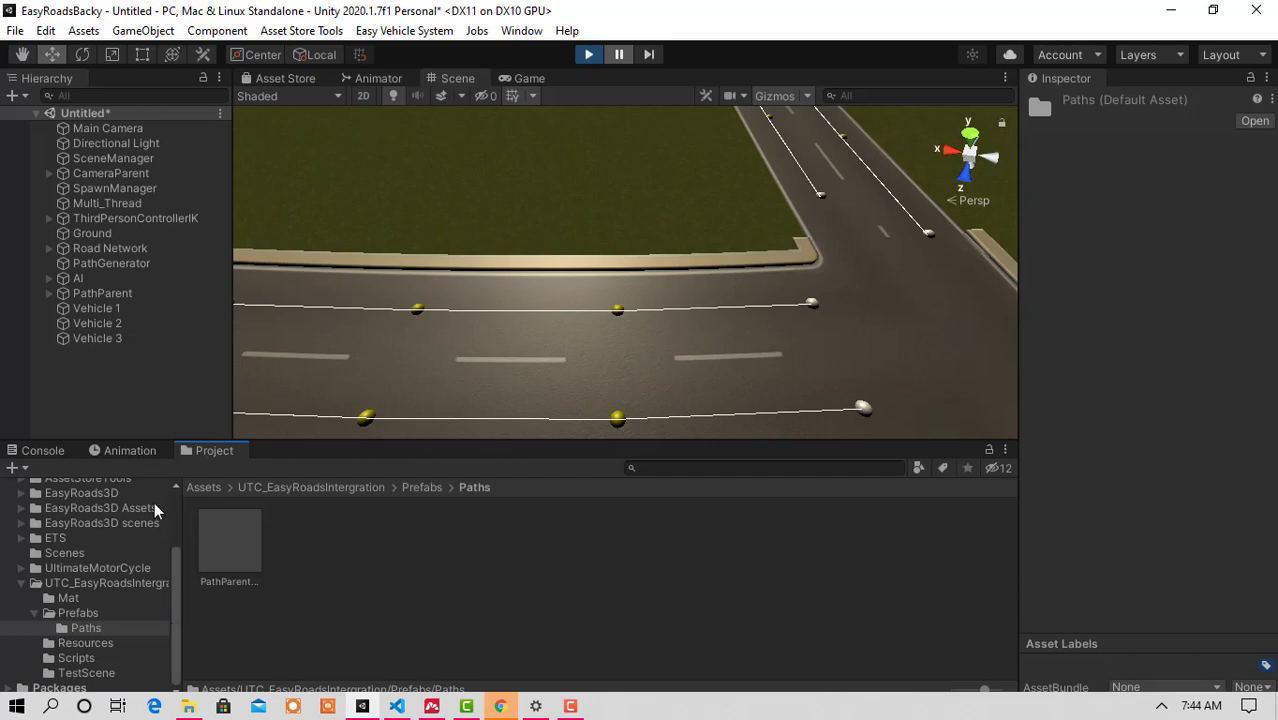
Rename the generated PathParent object as path1
{"action": "left_click", "coordinate": [115, 294]}
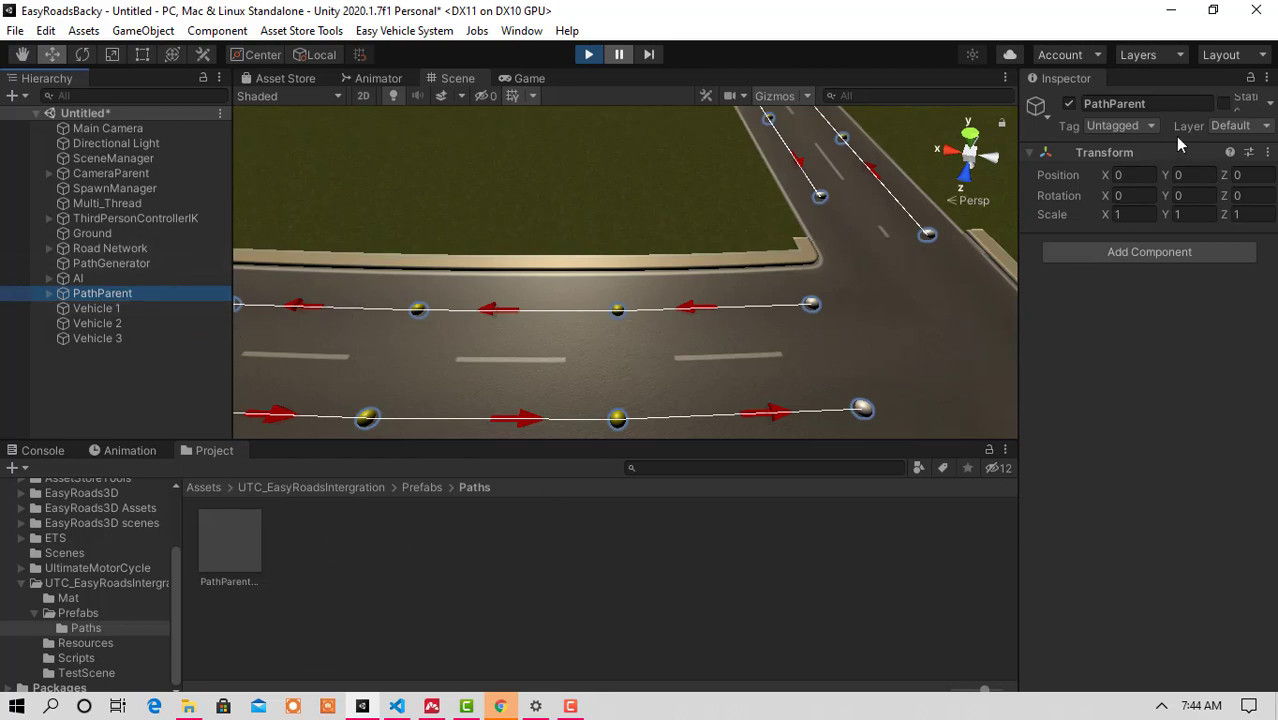
{"action": "left_click", "coordinate": [1166, 101]}
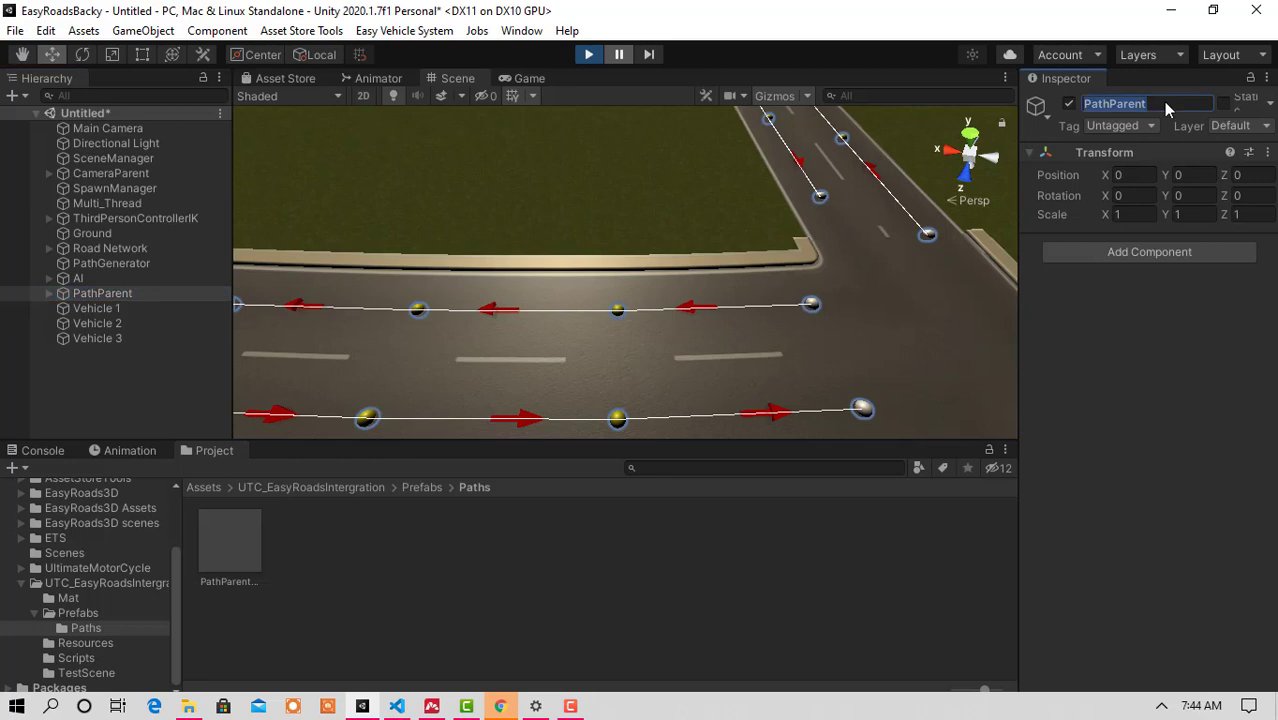
{"action": "type", "text": "pta"}
{"action": "key", "text": "BackSpace"}
{"action": "key", "text": "BackSpace"}
{"action": "type", "text": "ath1"}
{"action": "key", "text": "Return"}
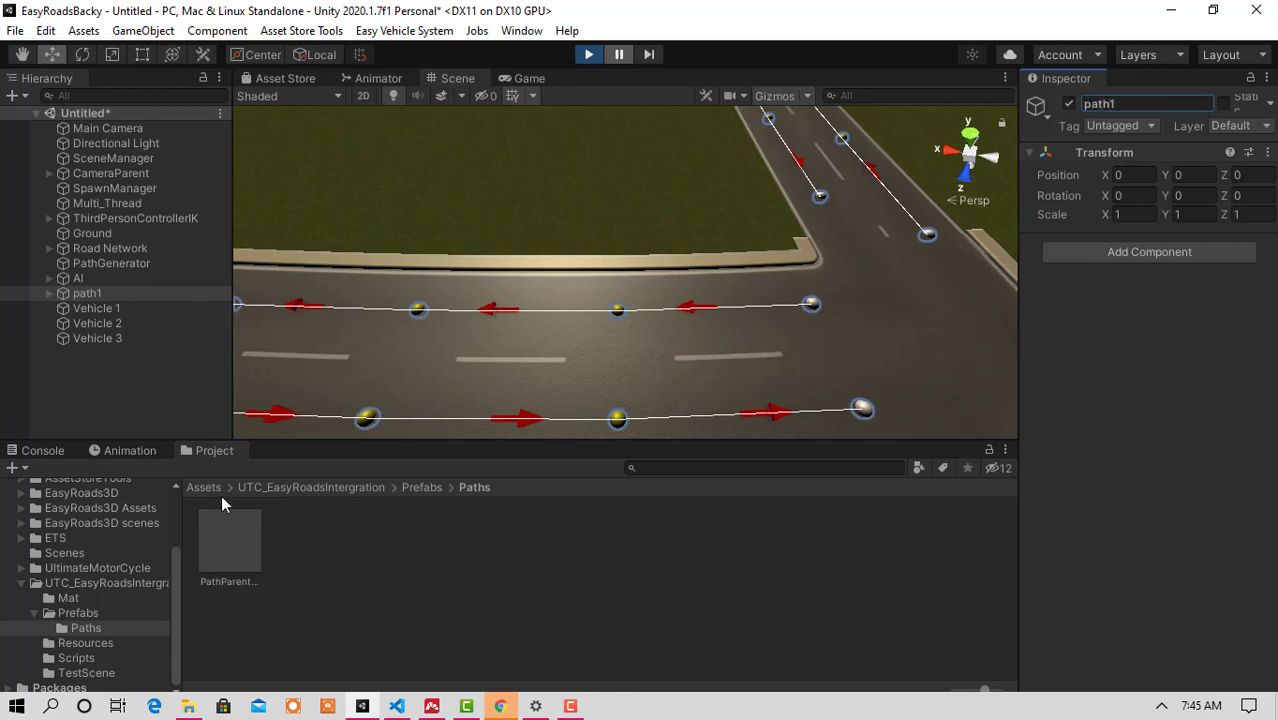
Save path1 as a prefab in the Paths folder and stop play mode
{"action": "left_click", "coordinate": [137, 293]}
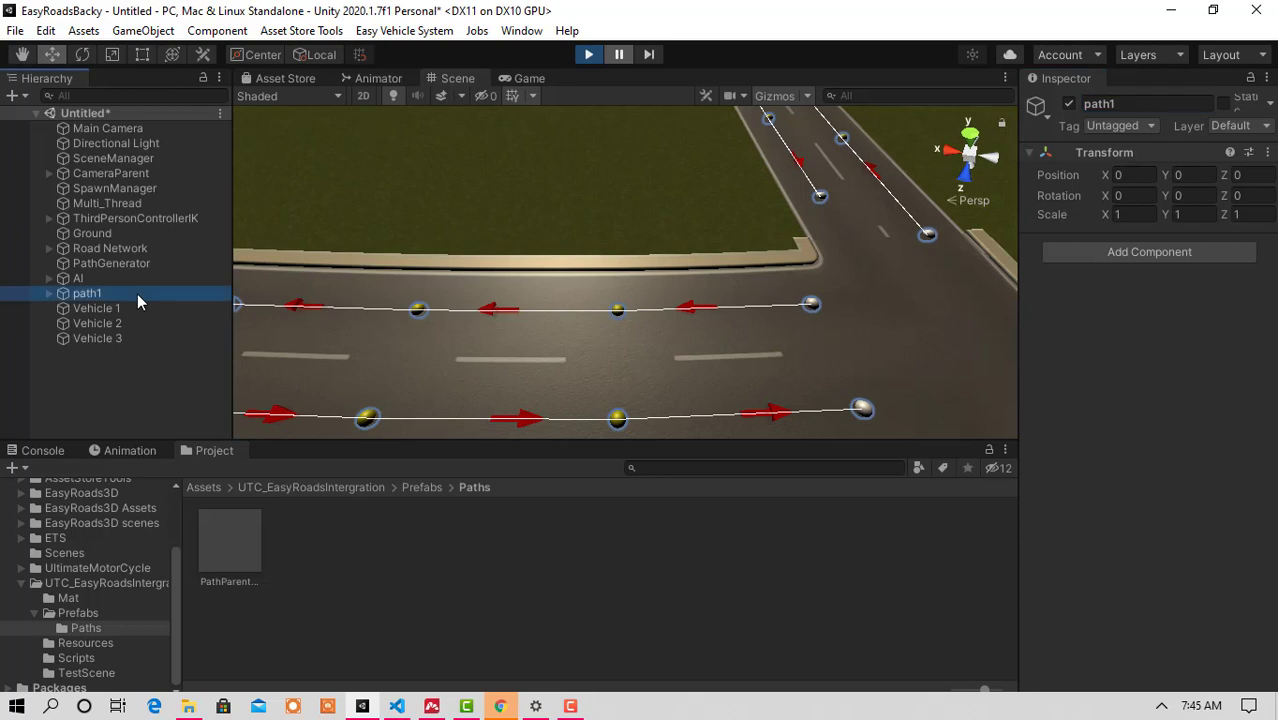
{"action": "left_click_drag", "start_coordinate": [137, 294], "coordinate": [335, 551]}
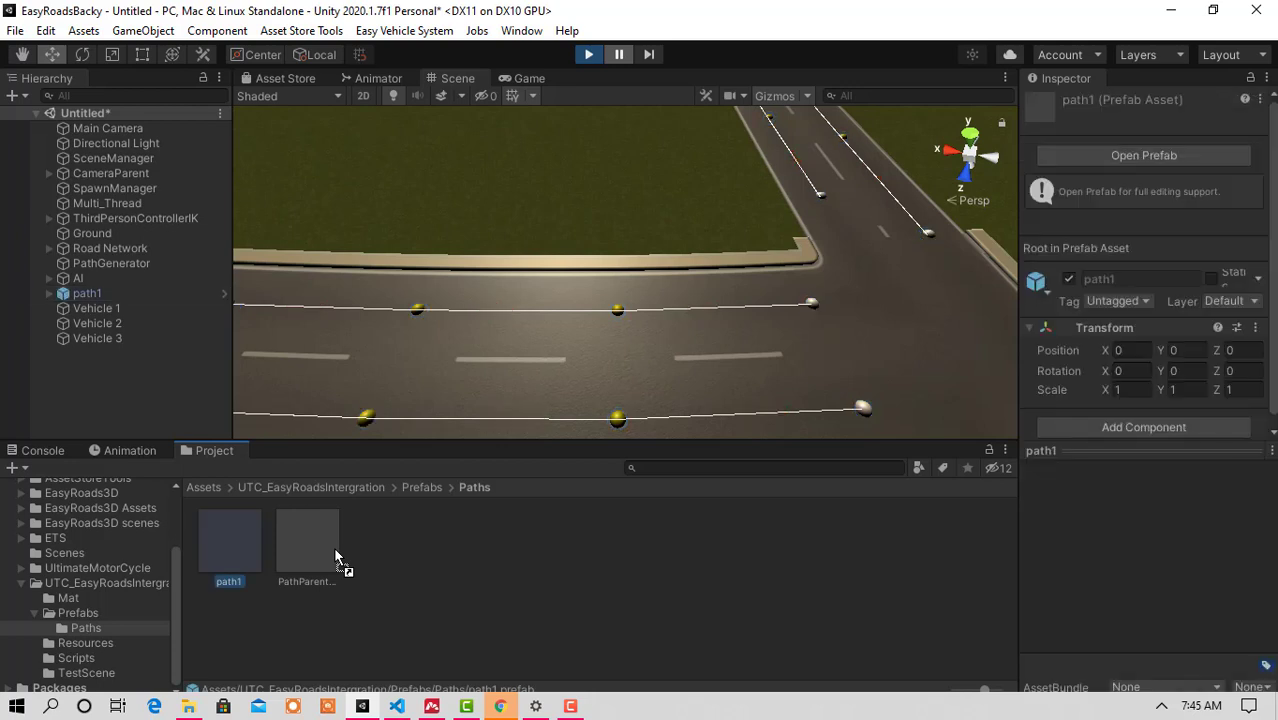
{"action": "left_click", "coordinate": [589, 55]}
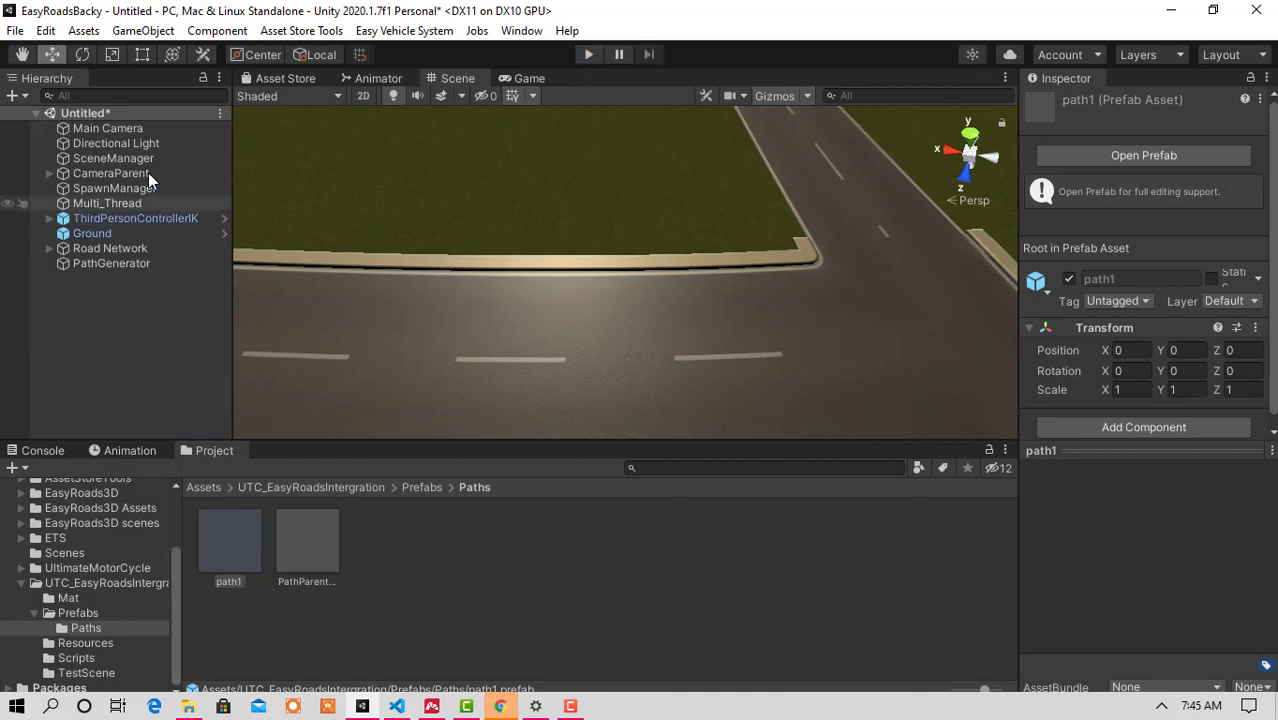
Delete Main Camera from the scene and add the path1 prefab to the hierarchy
{"action": "left_click", "coordinate": [126, 137]}
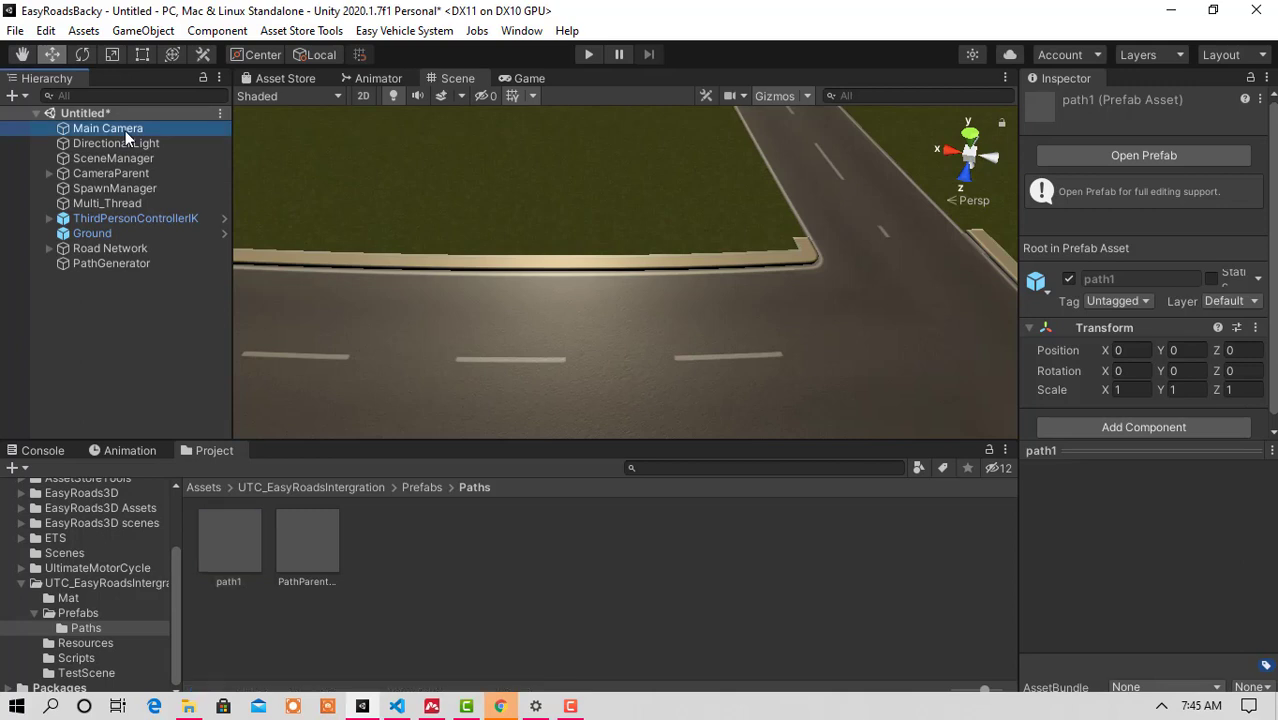
{"action": "key", "text": "Delete"}
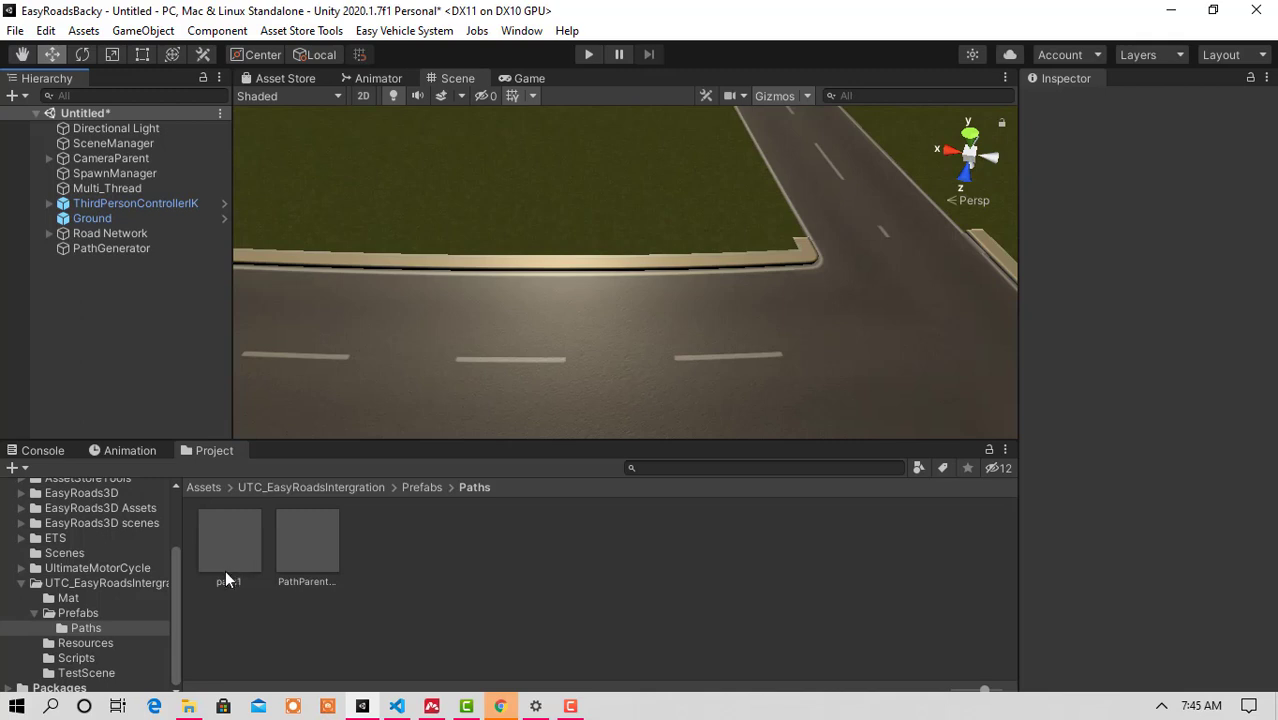
{"action": "left_click_drag", "start_coordinate": [231, 535], "coordinate": [149, 363]}
{"action": "left_click_drag", "start_coordinate": [112, 268], "coordinate": [112, 268]}
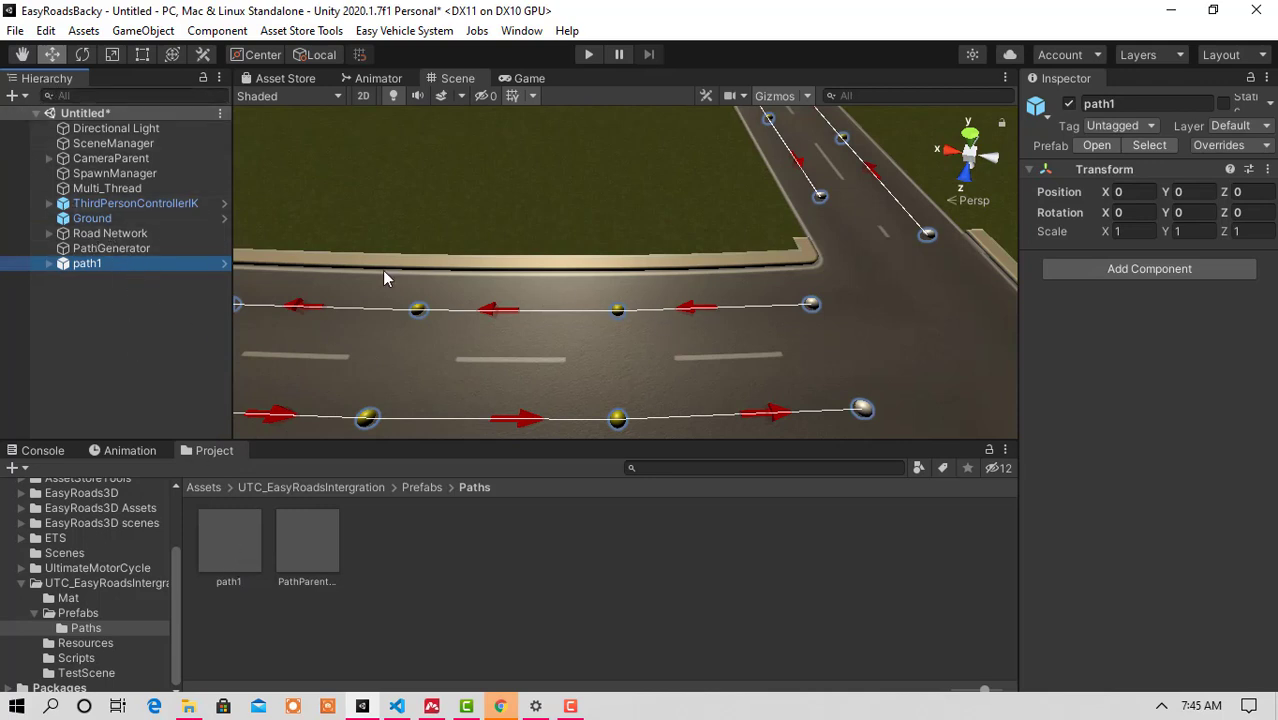
Join Node10, where the side road's incoming lane ends at the T crossing, to the start node of the main-road lane around the corner
{"action": "right_click_drag", "start_coordinate": [560, 206], "coordinate": [558, 276]}
{"action": "key", "text": "s"}
{"action": "key", "text": "w"}
{"action": "right_click_drag", "start_coordinate": [667, 306], "coordinate": [722, 275]}
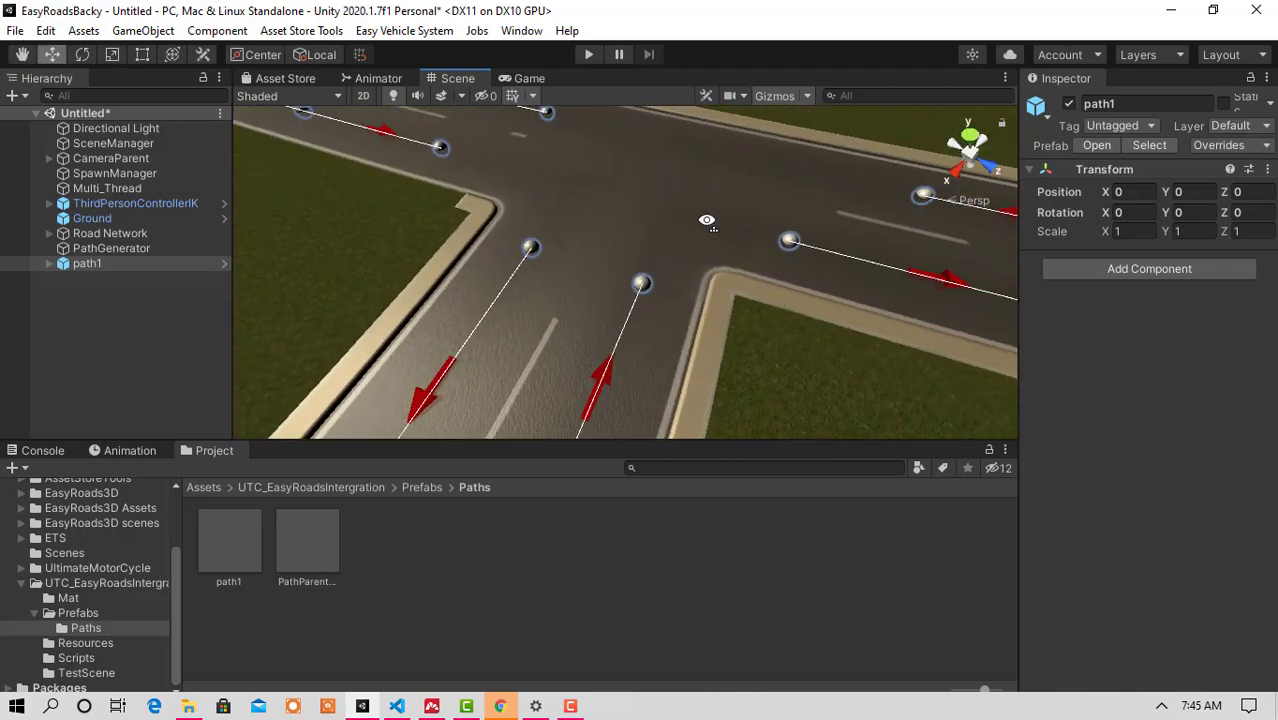
{"action": "right_click_drag", "start_coordinate": [706, 220], "coordinate": [648, 295]}
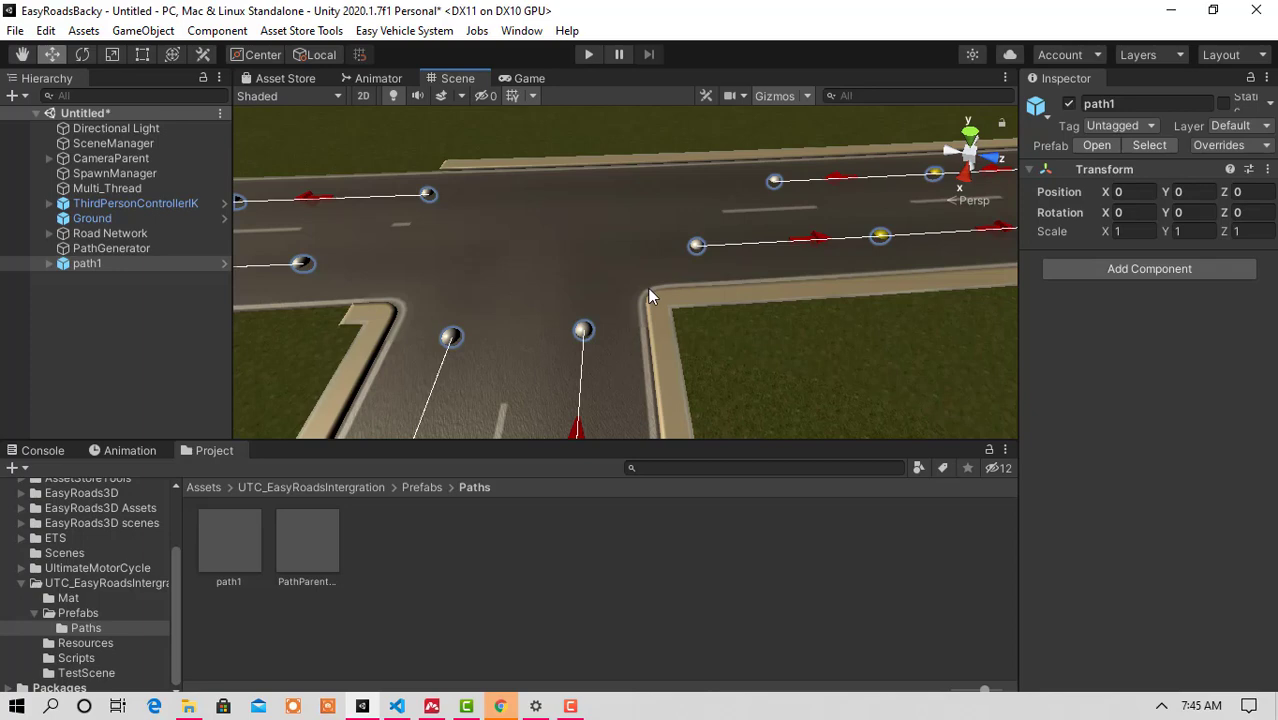
{"action": "left_click", "coordinate": [584, 331]}
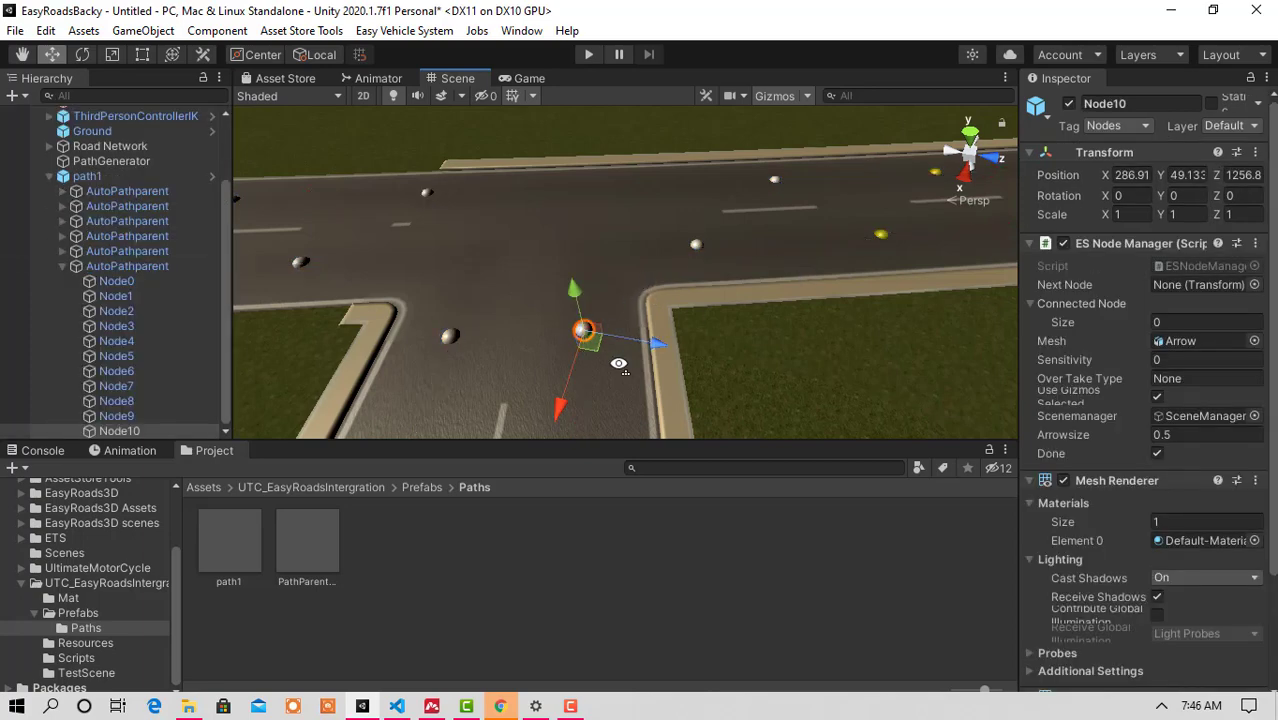
{"action": "right_click_drag", "start_coordinate": [619, 365], "coordinate": [616, 358]}
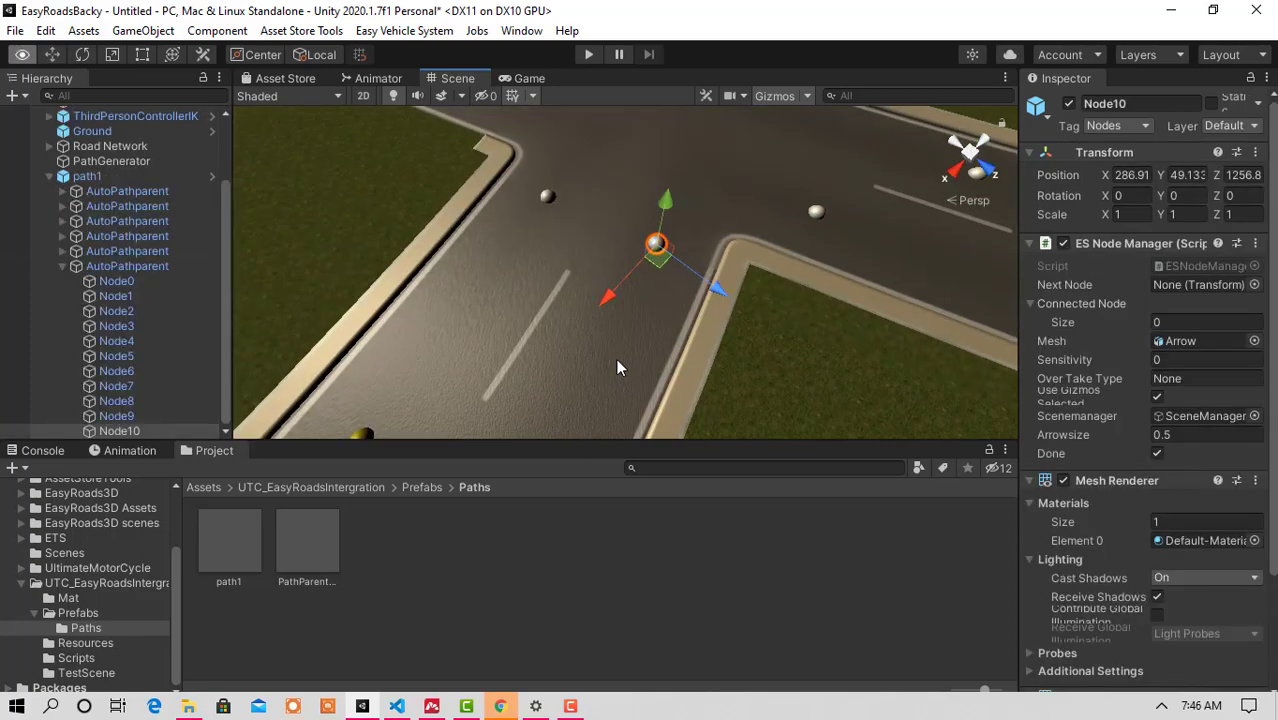
{"action": "left_click", "coordinate": [108, 269]}
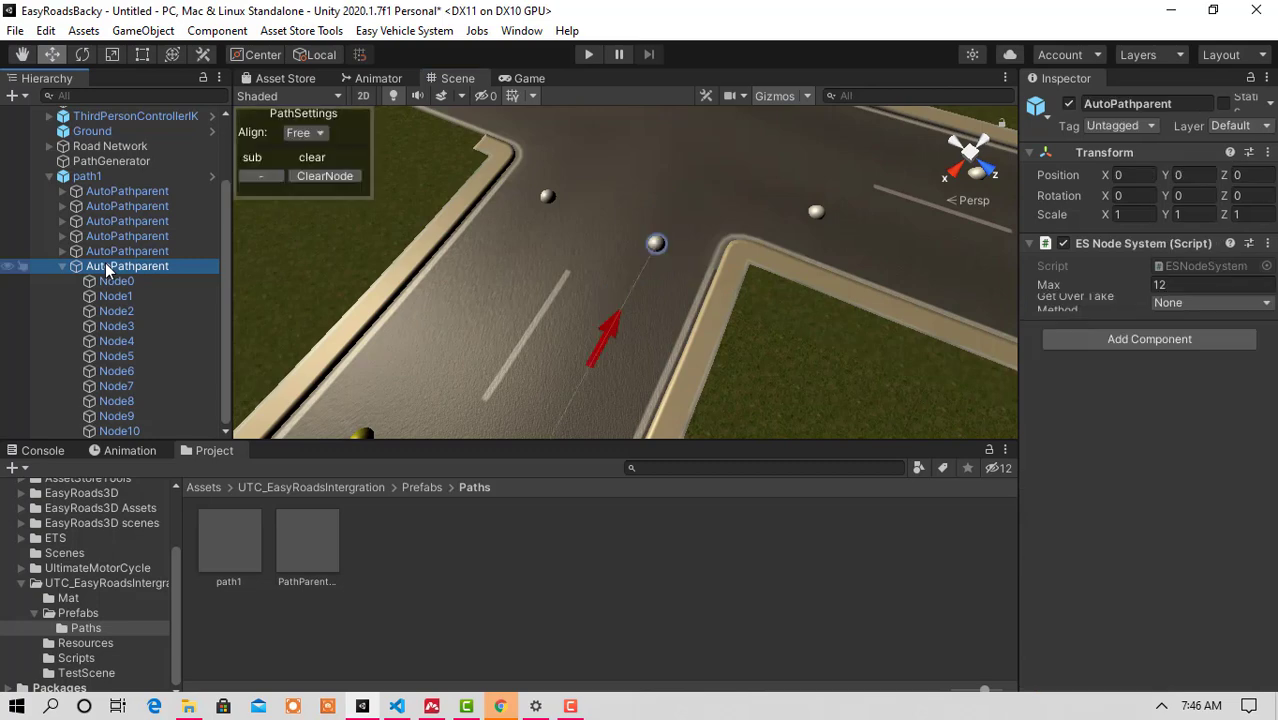
{"action": "left_click", "coordinate": [654, 246]}
{"action": "left_click", "coordinate": [657, 250]}
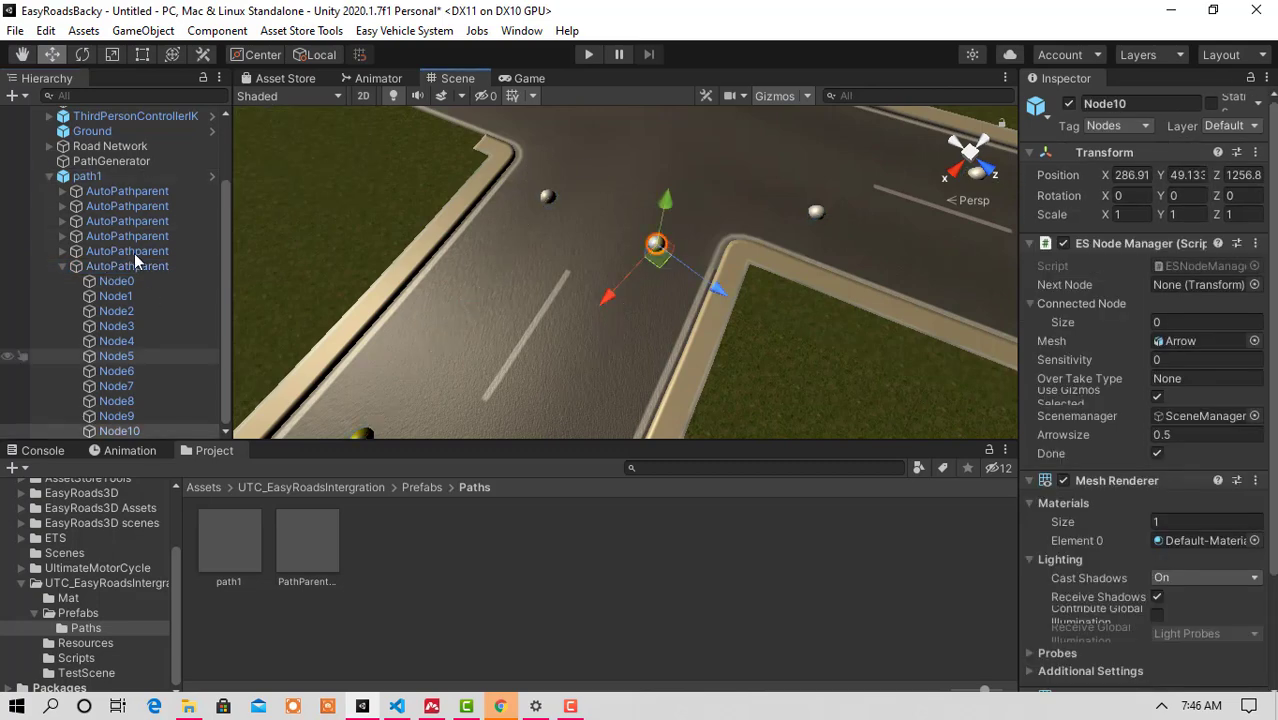
{"action": "left_click_drag", "start_coordinate": [789, 220], "coordinate": [566, 190], "text": "alt"}
{"action": "scroll", "coordinate": [746, 213], "scroll_direction": "up", "scroll_amount": 10}
{"action": "scroll", "coordinate": [746, 213], "scroll_direction": "down", "scroll_amount": 3}
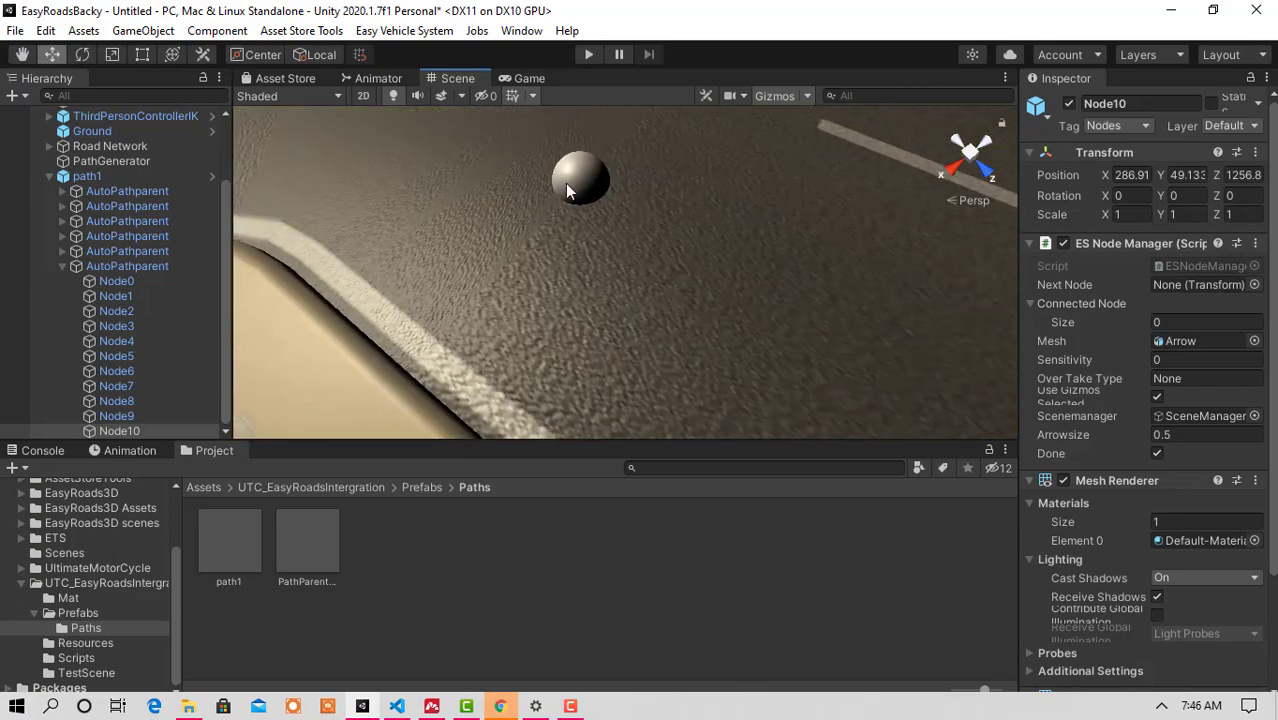
{"action": "left_click", "coordinate": [590, 176], "text": "shift"}
{"action": "key", "text": "f"}
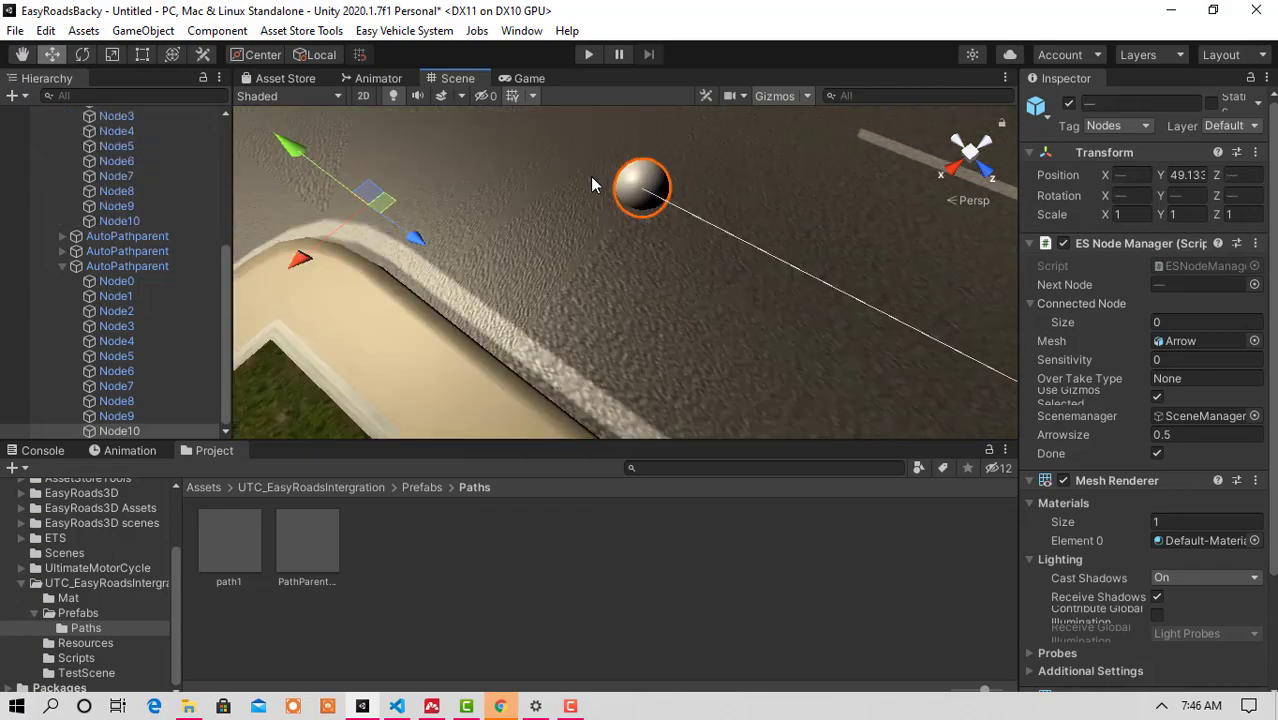
{"action": "right_click", "coordinate": [590, 176]}
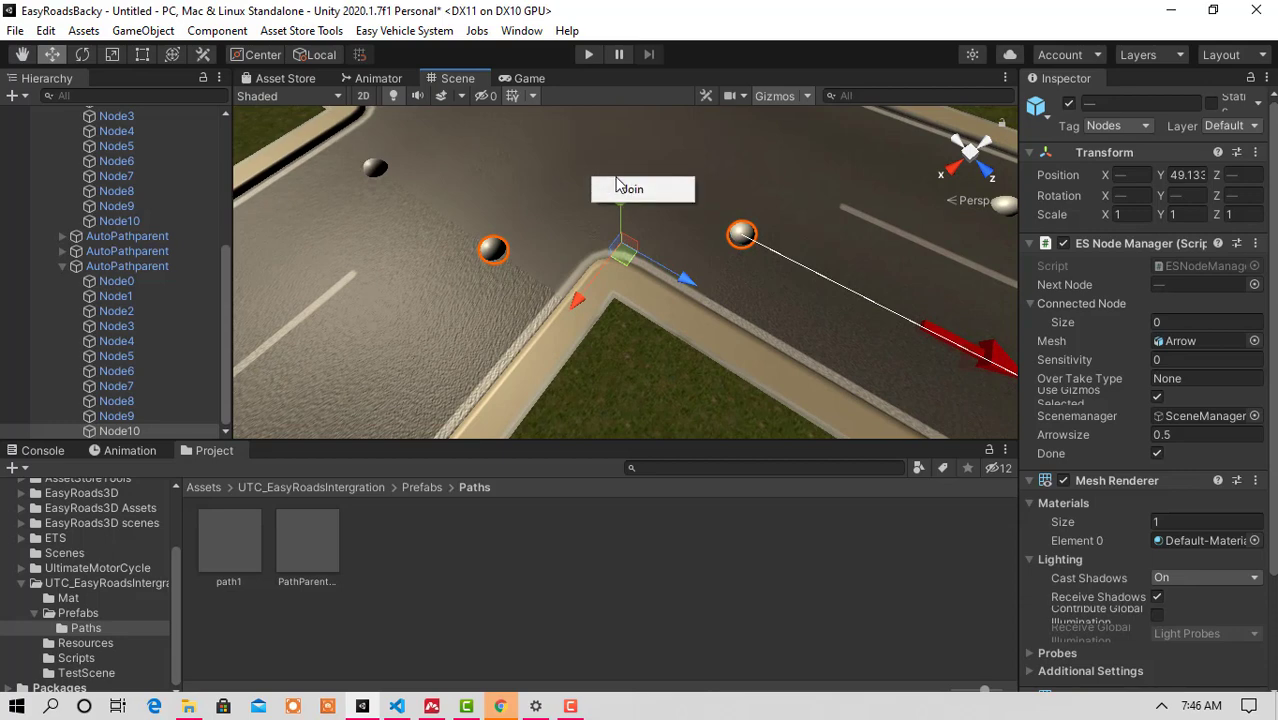
{"action": "left_click", "coordinate": [627, 189]}
At the crossing's other corner, join the main road's end node Node18 to Node0 of the side road's outgoing lane
{"action": "right_click_drag", "start_coordinate": [512, 230], "coordinate": [727, 246]}
{"action": "key", "text": "d"}
{"action": "key", "text": "a"}
{"action": "right_click_drag", "start_coordinate": [850, 334], "coordinate": [1045, 312]}
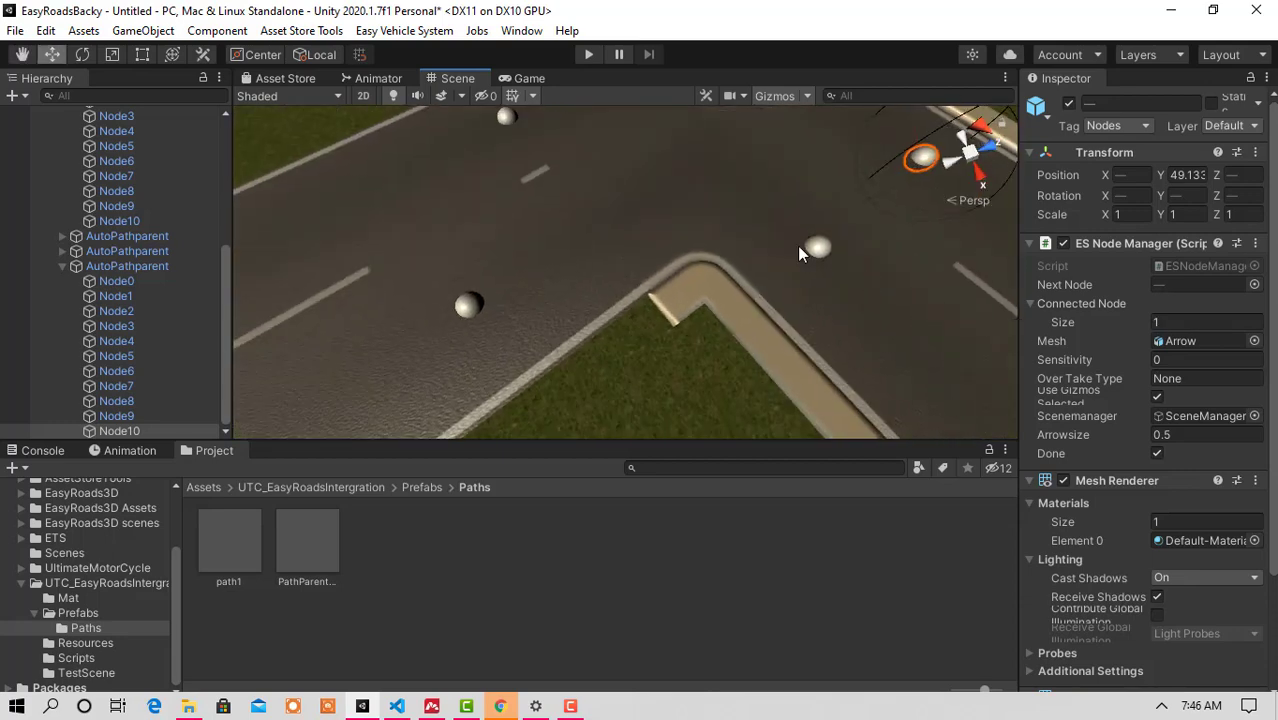
{"action": "left_click", "coordinate": [820, 247]}
{"action": "left_click", "coordinate": [820, 248]}
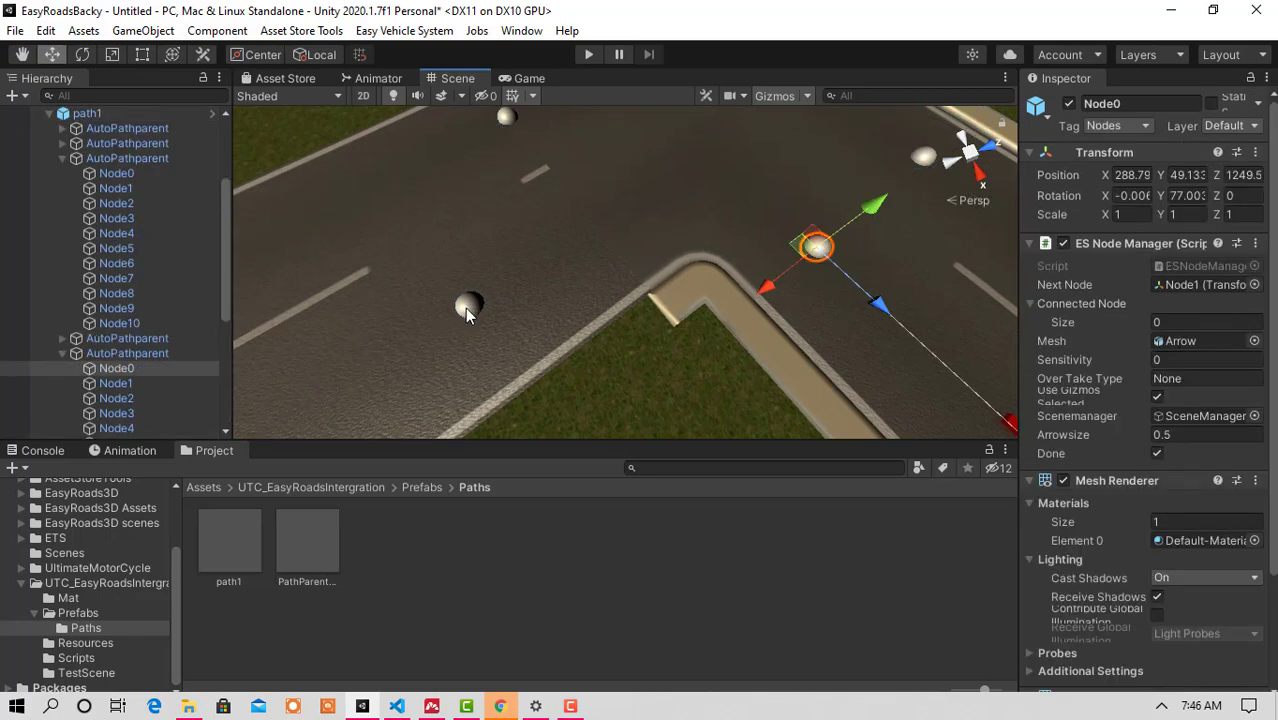
{"action": "left_click", "coordinate": [119, 355]}
{"action": "right_click_drag", "start_coordinate": [491, 297], "coordinate": [492, 277]}
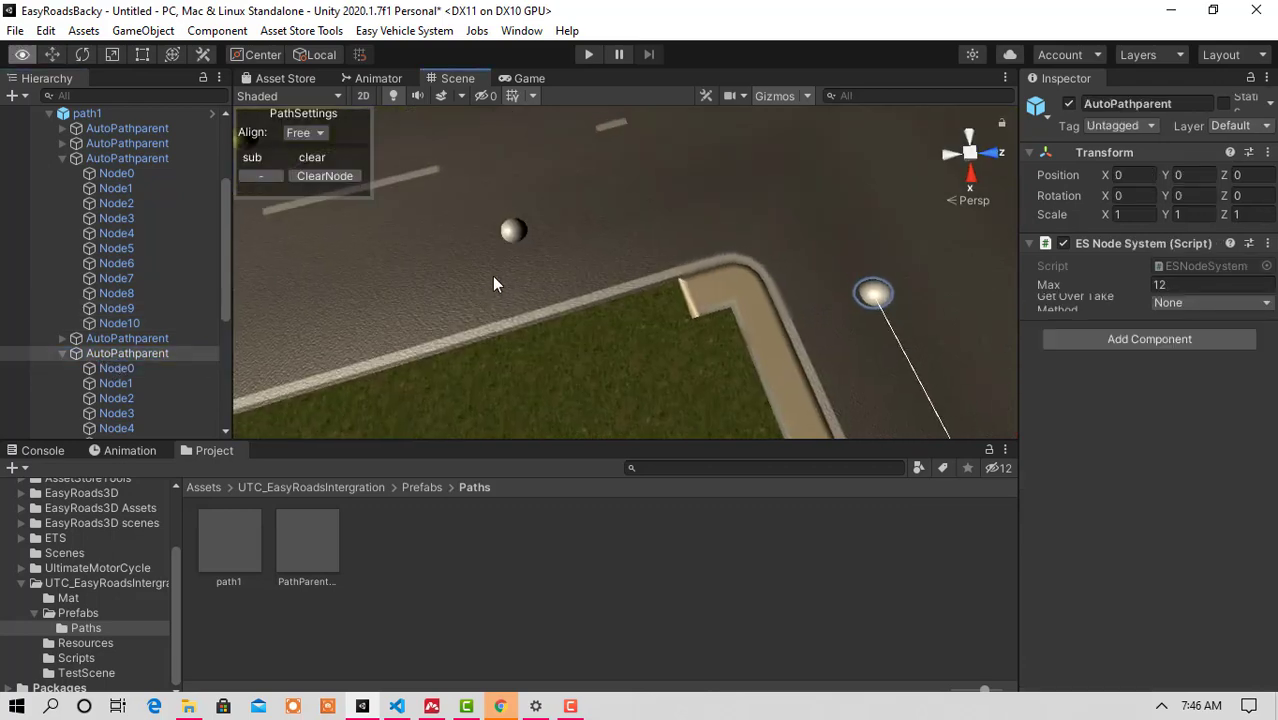
{"action": "left_click", "coordinate": [516, 228]}
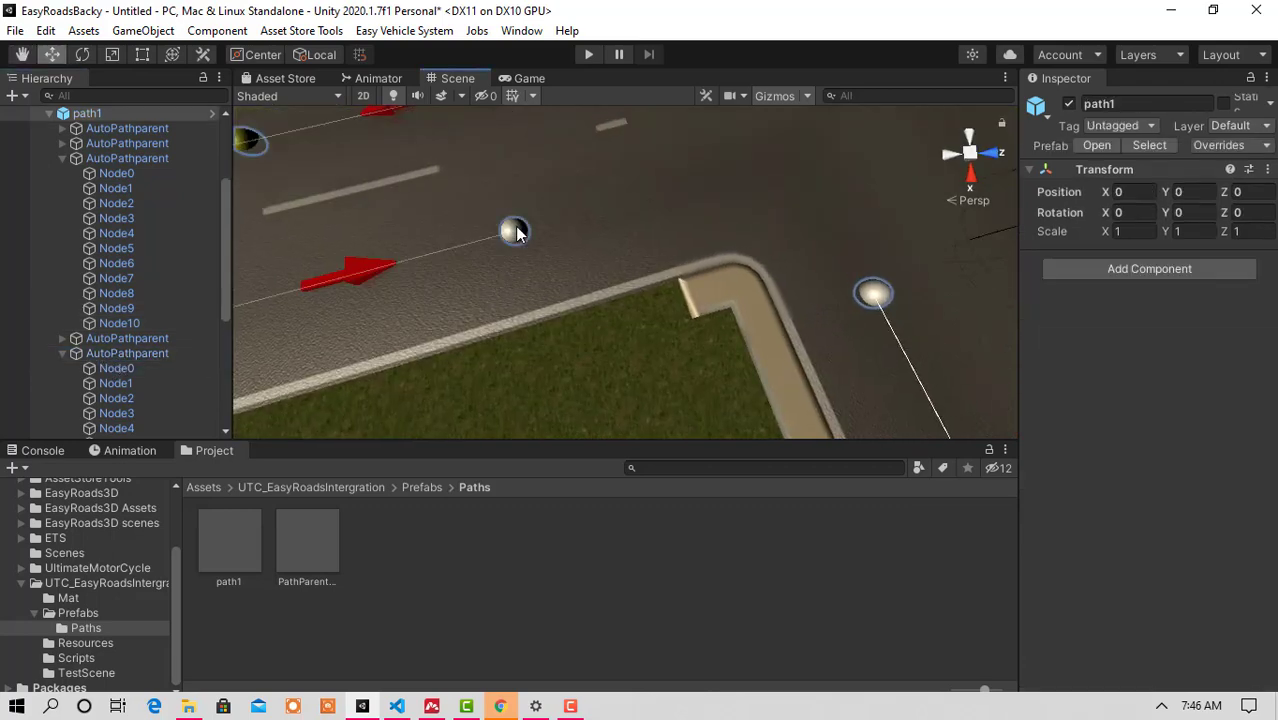
{"action": "left_click", "coordinate": [515, 231]}
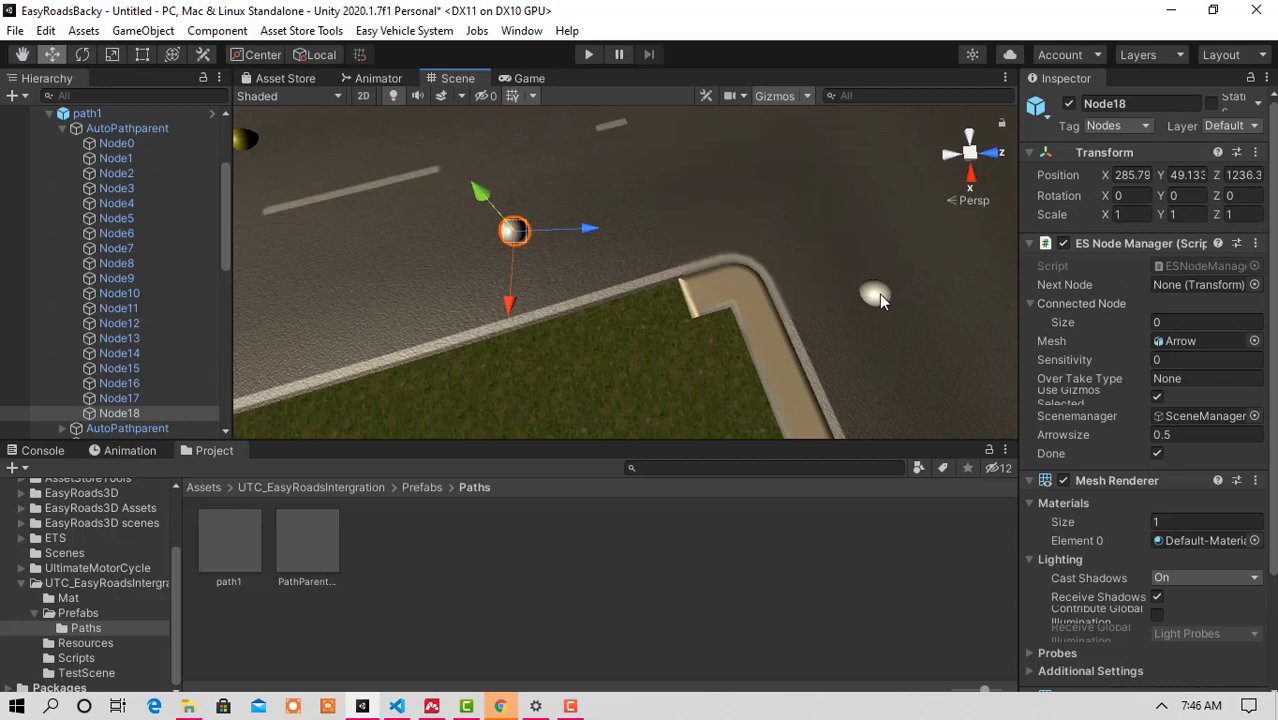
{"action": "left_click", "coordinate": [879, 294], "text": "shift"}
{"action": "right_click", "coordinate": [880, 299]}
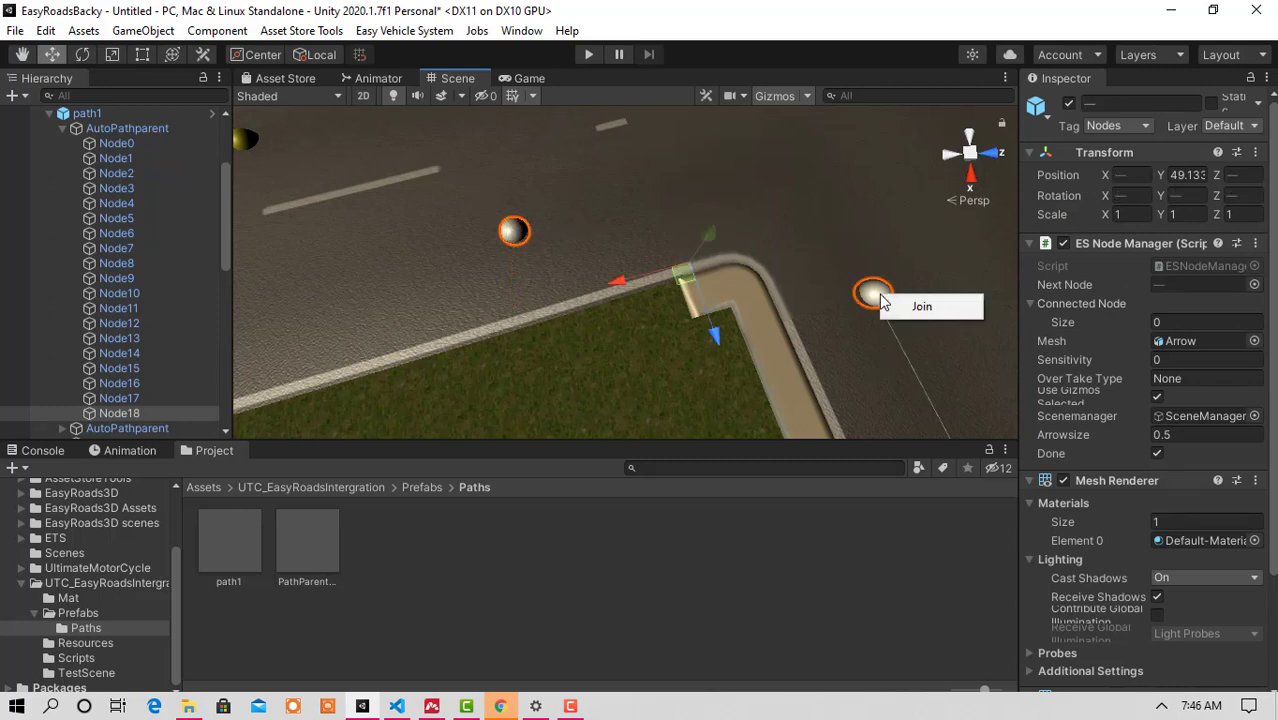
{"action": "left_click", "coordinate": [890, 305]}
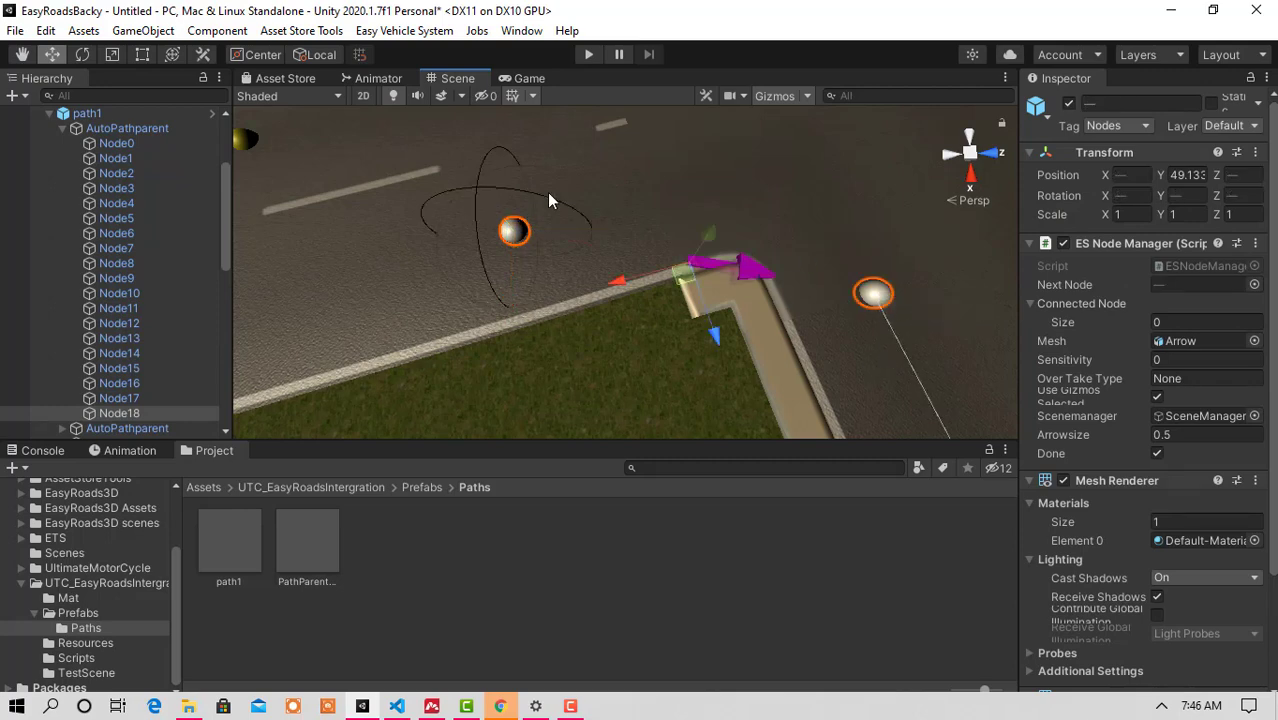
Move Node18 farther into the crossing, to about X 282.85 and Z 1243.4
{"action": "left_click", "coordinate": [516, 233]}
{"action": "left_click", "coordinate": [511, 232]}
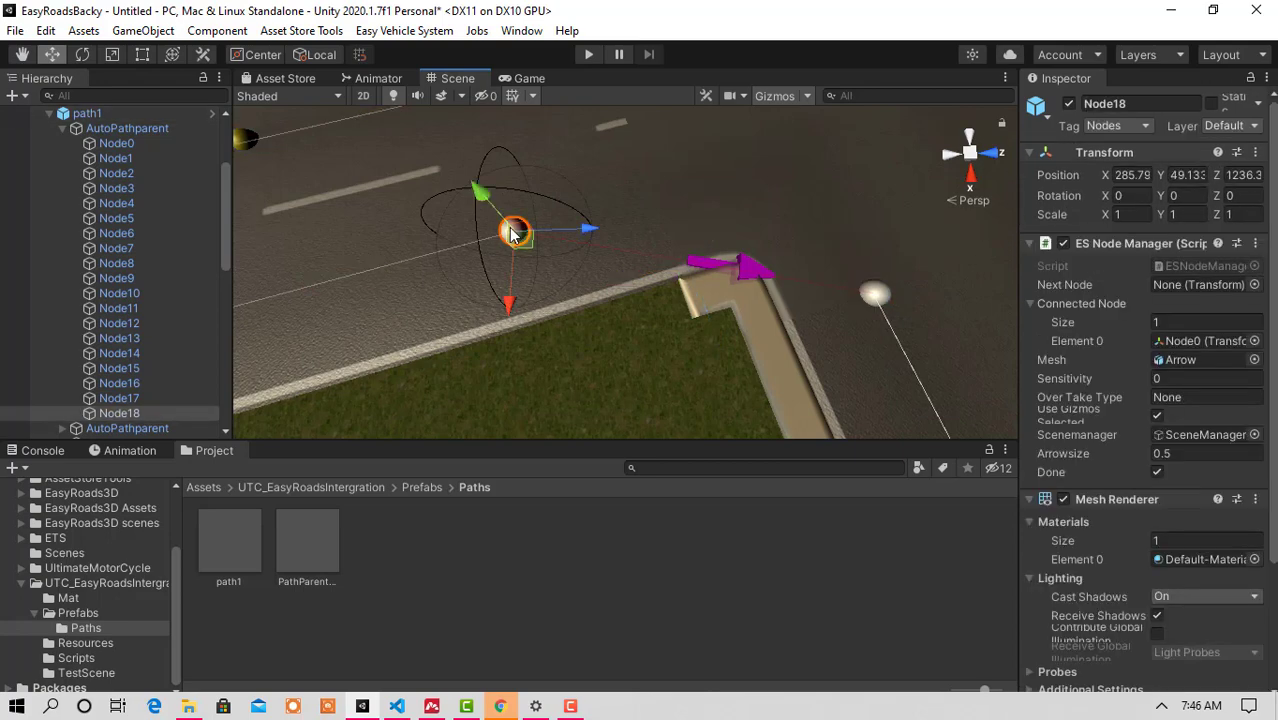
{"action": "left_click_drag", "start_coordinate": [612, 218], "coordinate": [765, 185]}
{"action": "left_click_drag", "start_coordinate": [706, 308], "coordinate": [696, 227]}
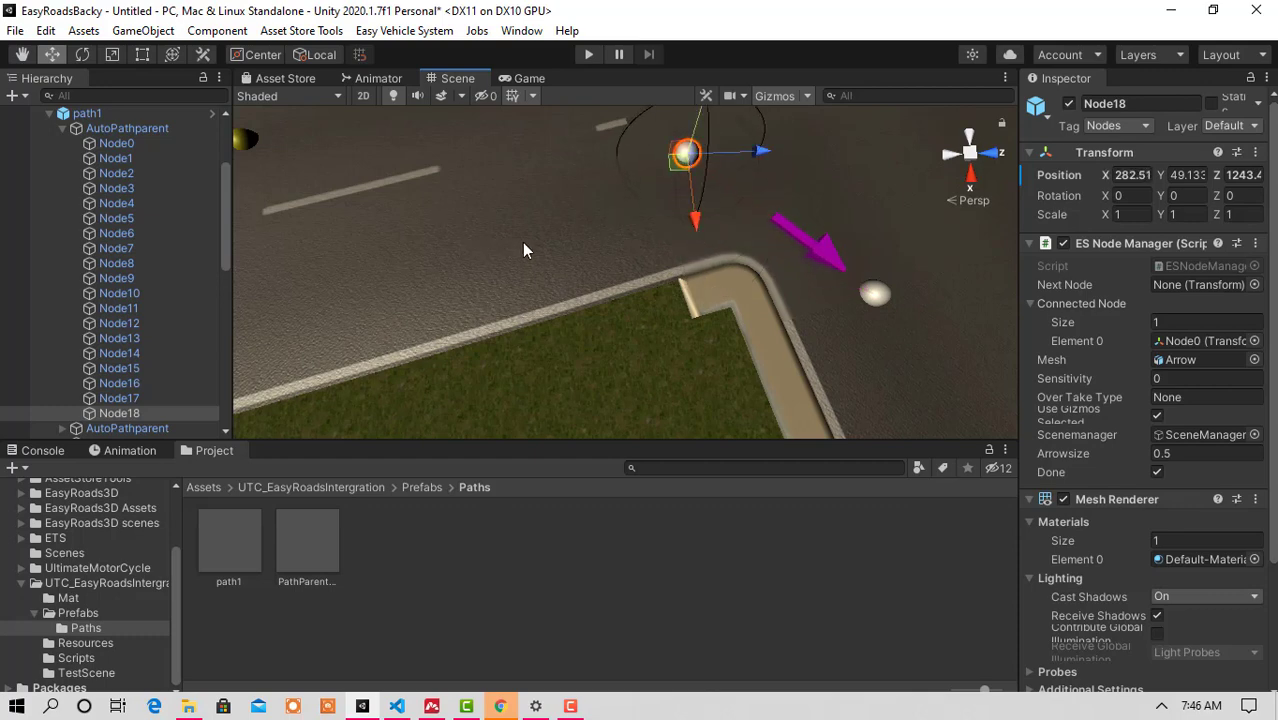
{"action": "left_click_drag", "start_coordinate": [525, 245], "coordinate": [693, 194], "text": "alt"}
{"action": "right_click_drag", "start_coordinate": [766, 291], "coordinate": [765, 300]}
{"action": "key", "text": "s"}
{"action": "key", "text": "a"}
{"action": "left_click_drag", "start_coordinate": [795, 295], "coordinate": [798, 294]}
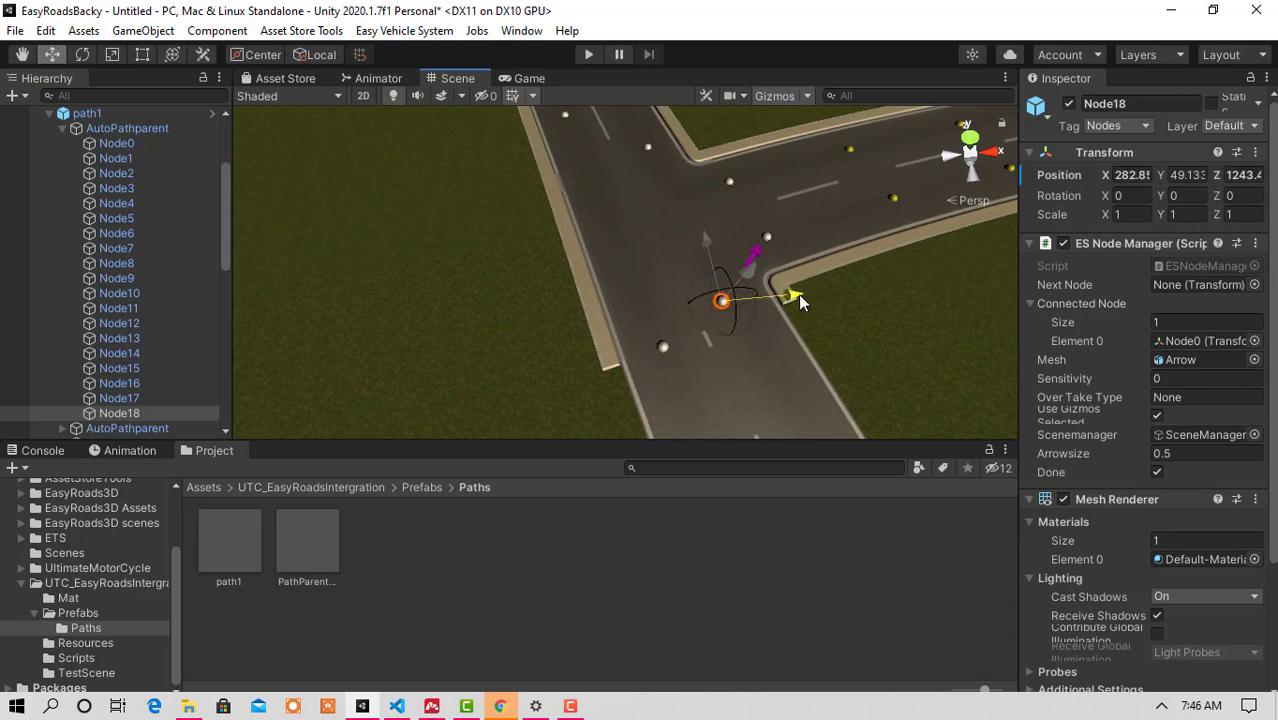
Join Node10 of the main road's other incoming lane to the start node of the lane straight across the crossing
{"action": "right_click_drag", "start_coordinate": [590, 245], "coordinate": [868, 234]}
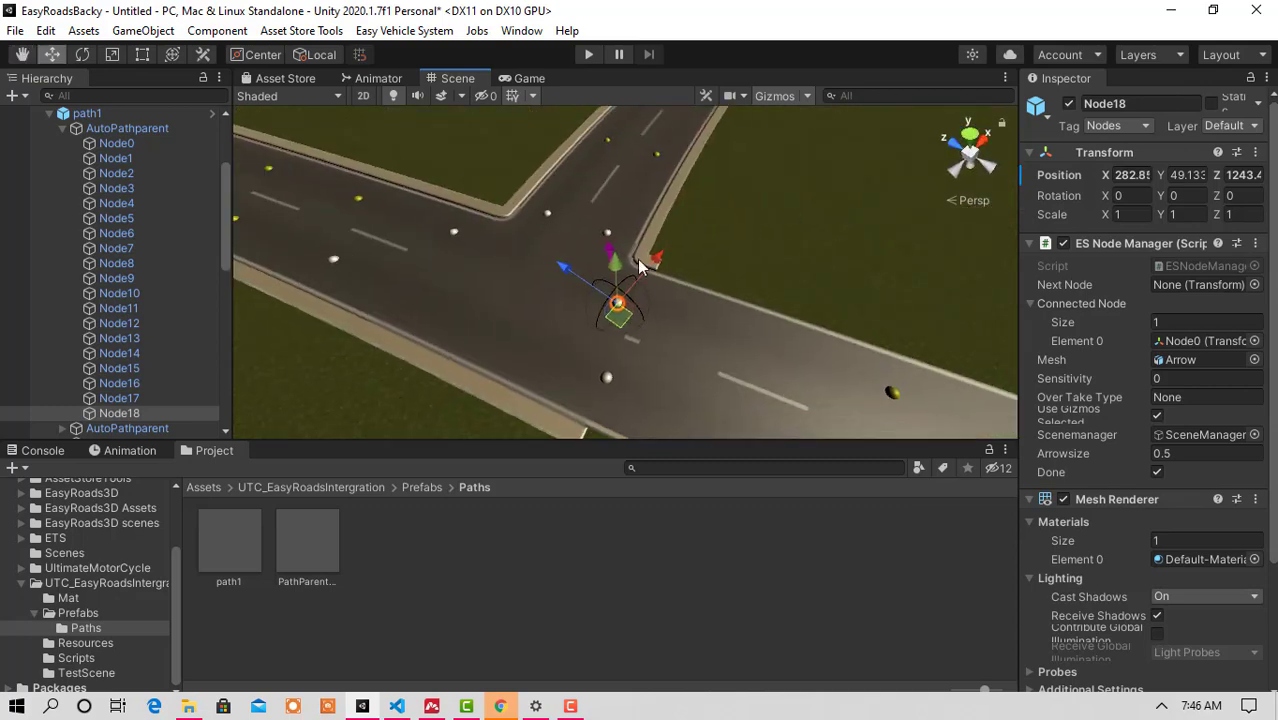
{"action": "right_click_drag", "start_coordinate": [590, 305], "coordinate": [646, 339]}
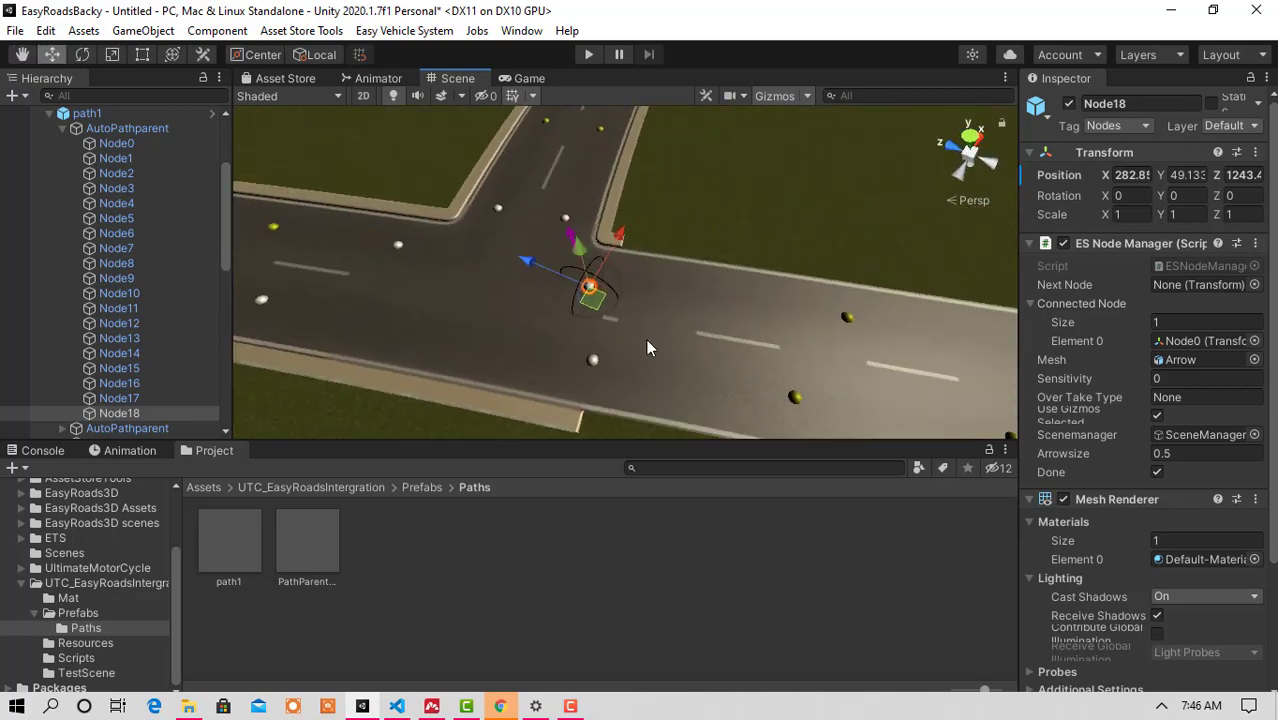
{"action": "left_click", "coordinate": [87, 113]}
{"action": "right_click_drag", "start_coordinate": [663, 383], "coordinate": [560, 302]}
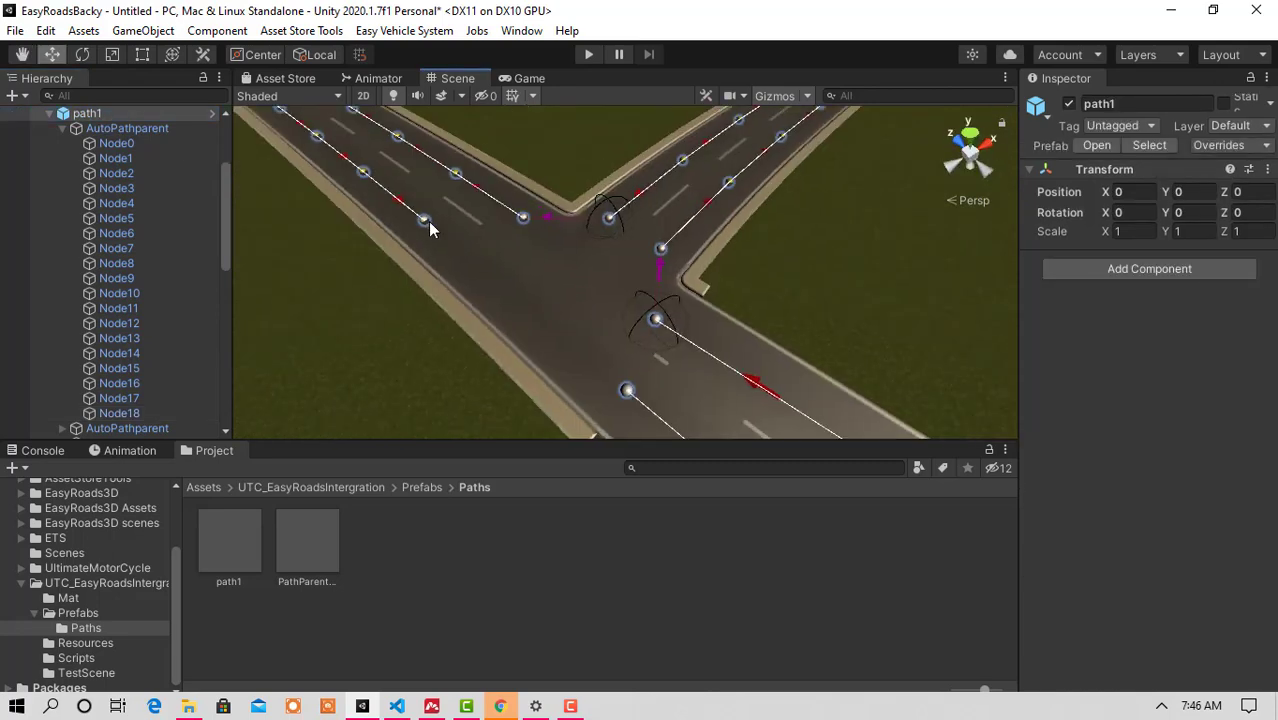
{"action": "left_click", "coordinate": [426, 221]}
{"action": "right_click_drag", "start_coordinate": [373, 253], "coordinate": [720, 312]}
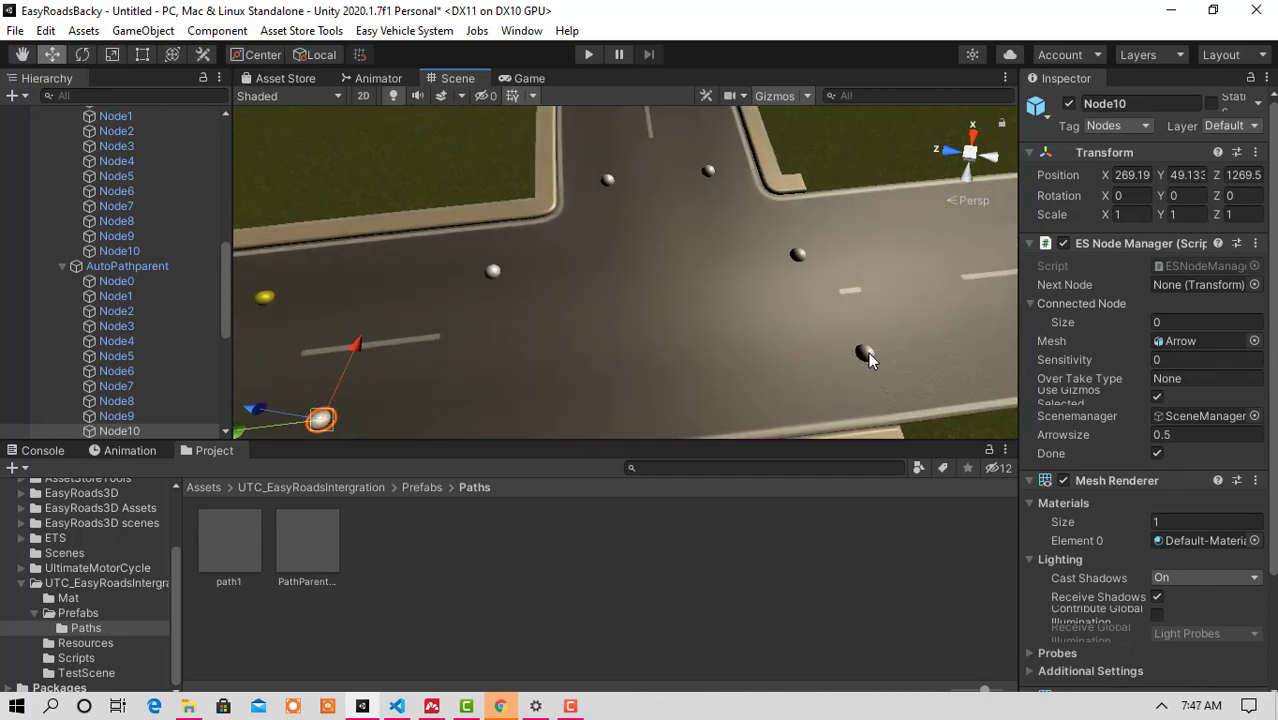
{"action": "left_click", "coordinate": [866, 355], "text": "shift"}
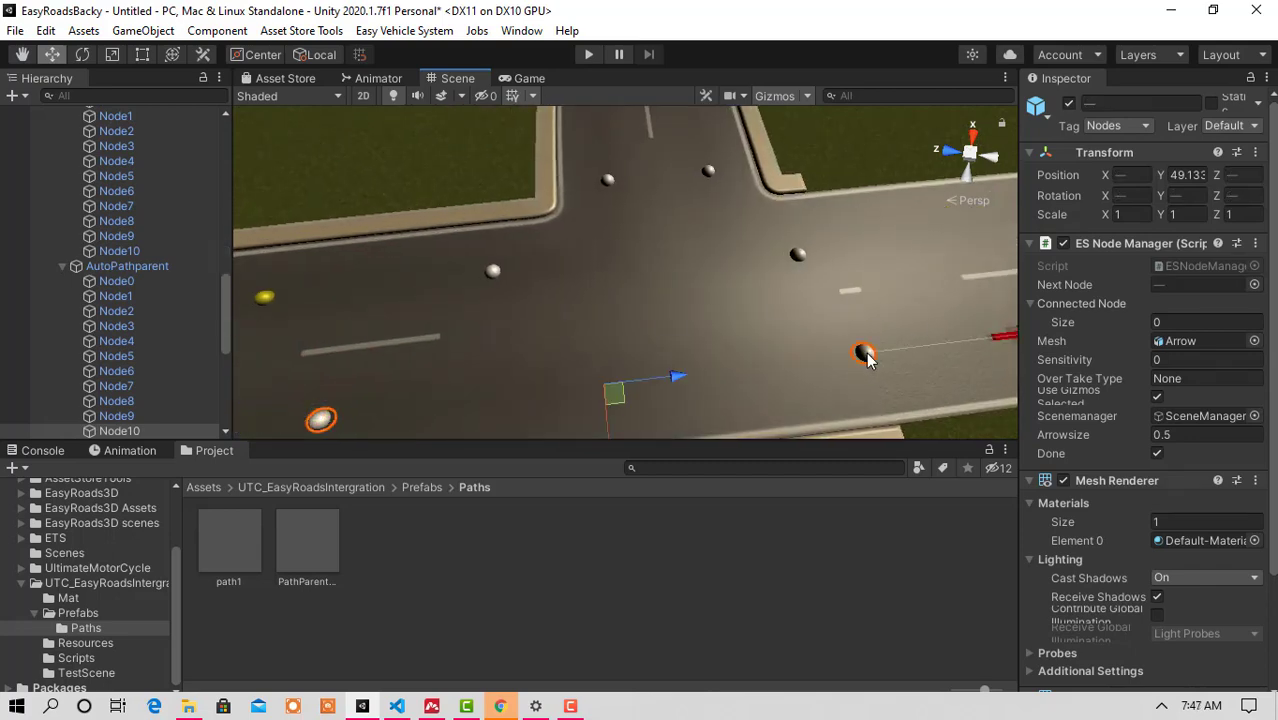
{"action": "right_click", "coordinate": [866, 358]}
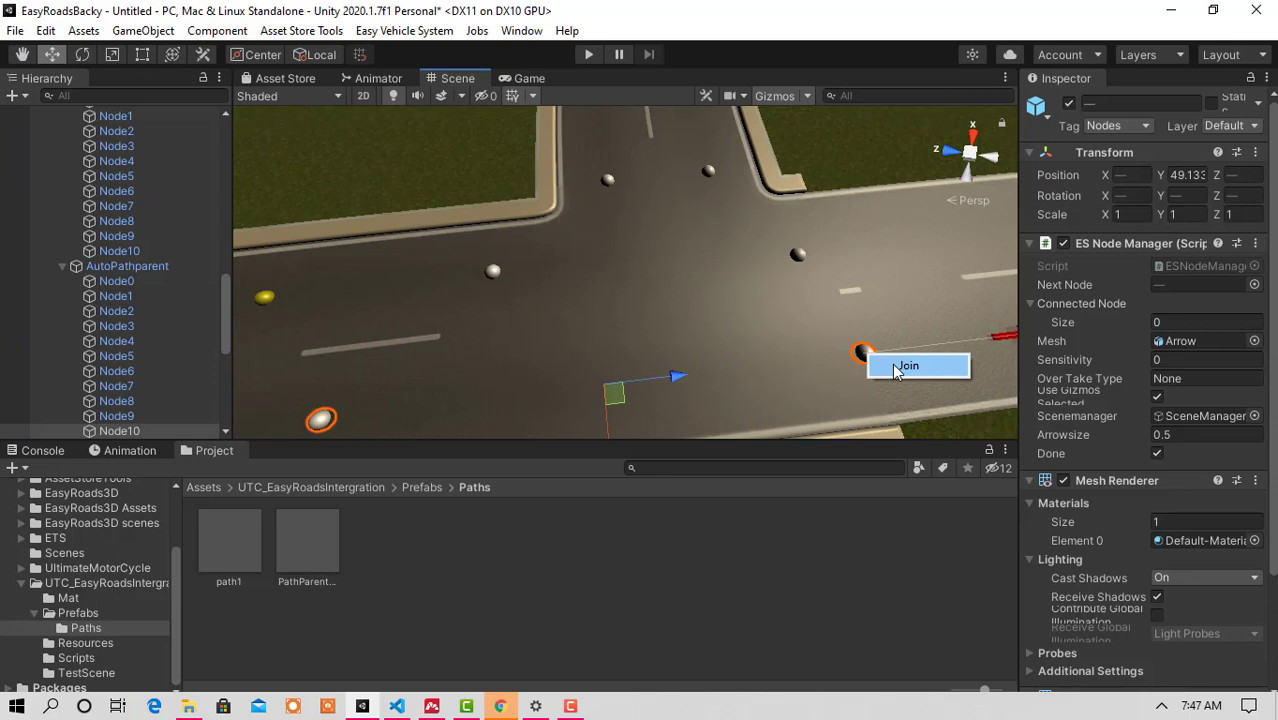
{"action": "left_click", "coordinate": [897, 366]}
Collapse path1 in the hierarchy and examine its lane paths and the whole road network
{"action": "right_click_drag", "start_coordinate": [560, 290], "coordinate": [233, 196]}
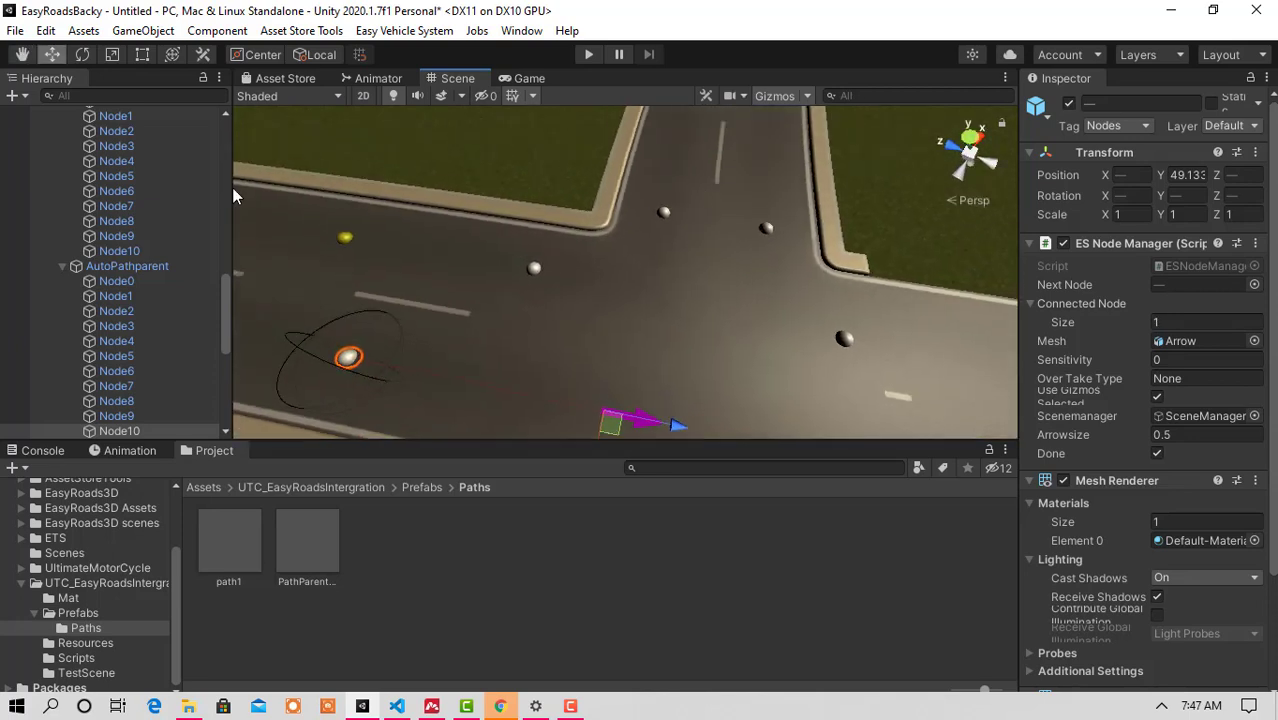
{"action": "scroll", "coordinate": [90, 290], "scroll_direction": "up", "scroll_amount": 6}
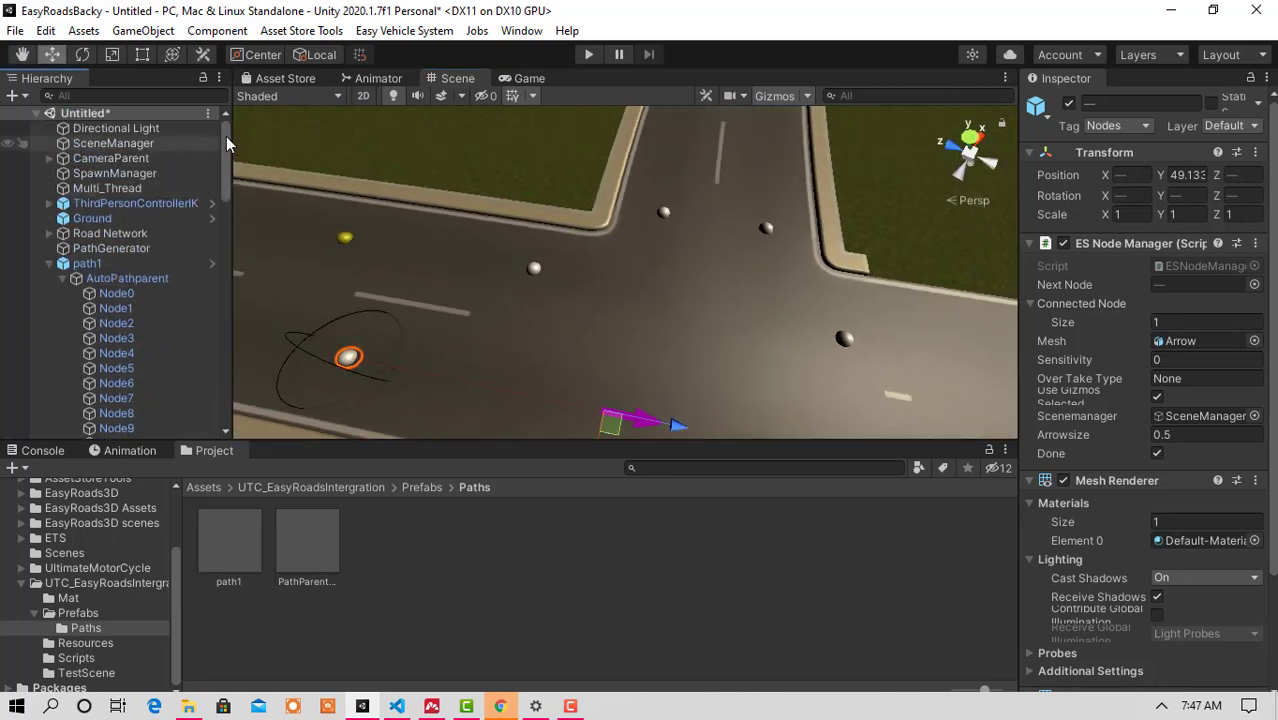
{"action": "left_click", "coordinate": [49, 263]}
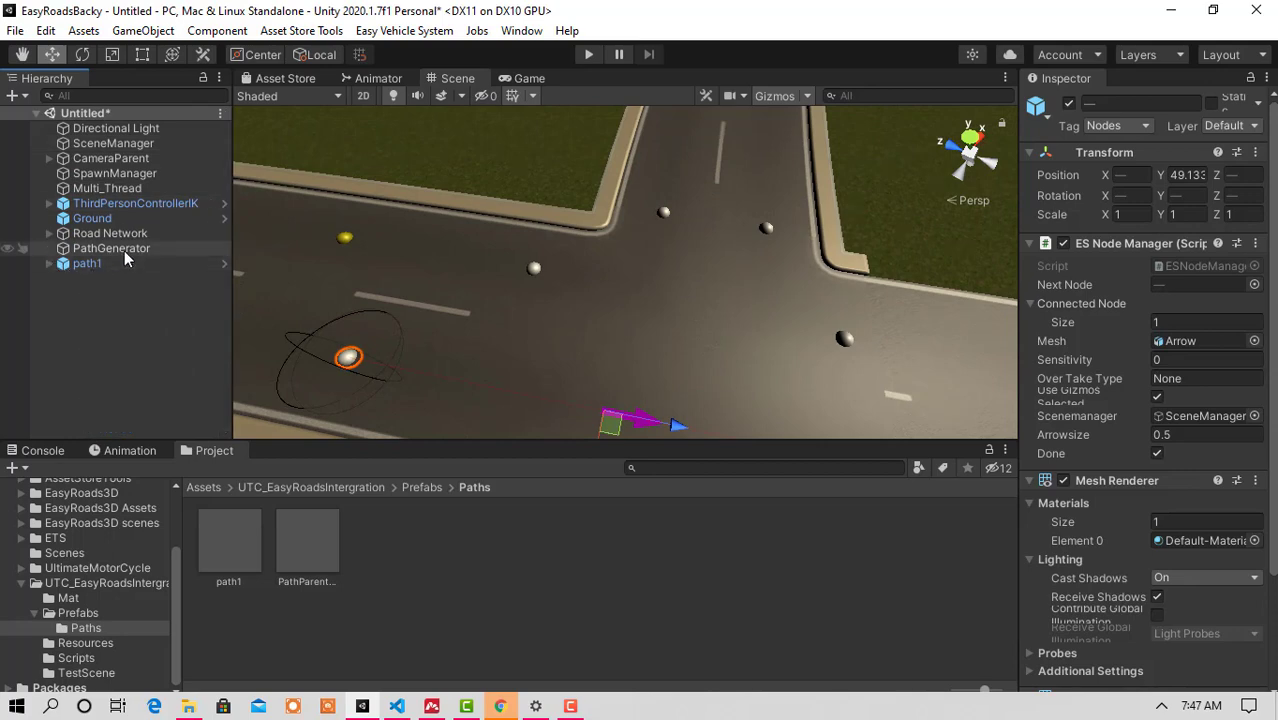
{"action": "left_click", "coordinate": [124, 264]}
{"action": "right_click_drag", "start_coordinate": [705, 259], "coordinate": [573, 227]}
{"action": "right_click_drag", "start_coordinate": [444, 215], "coordinate": [494, 163]}
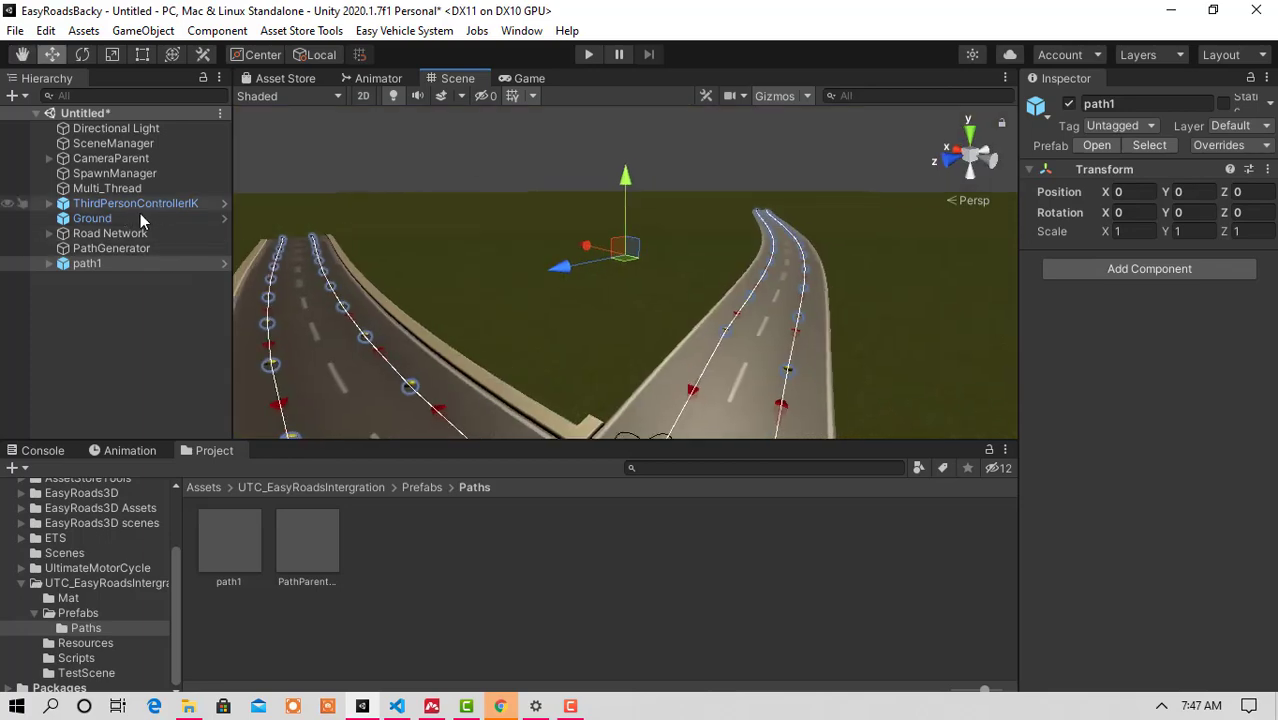
{"action": "left_click", "coordinate": [140, 208]}
{"action": "right_click_drag", "start_coordinate": [640, 246], "coordinate": [814, 411]}
{"action": "key", "text": "s"}
{"action": "key", "text": "a"}
{"action": "left_click_drag", "start_coordinate": [385, 155], "coordinate": [682, 207]}
{"action": "left_click_drag", "start_coordinate": [702, 238], "coordinate": [727, 302]}
{"action": "left_click", "coordinate": [56, 301]}
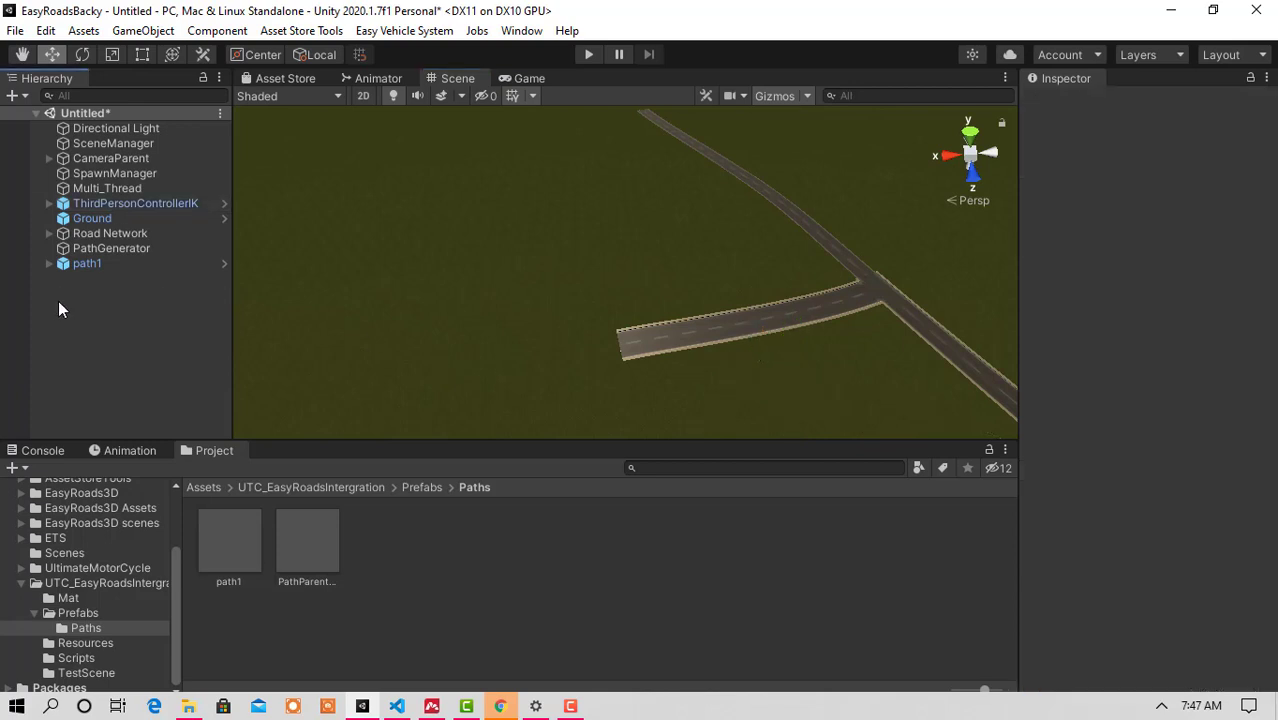
{"action": "key", "text": "ctrl+s"}
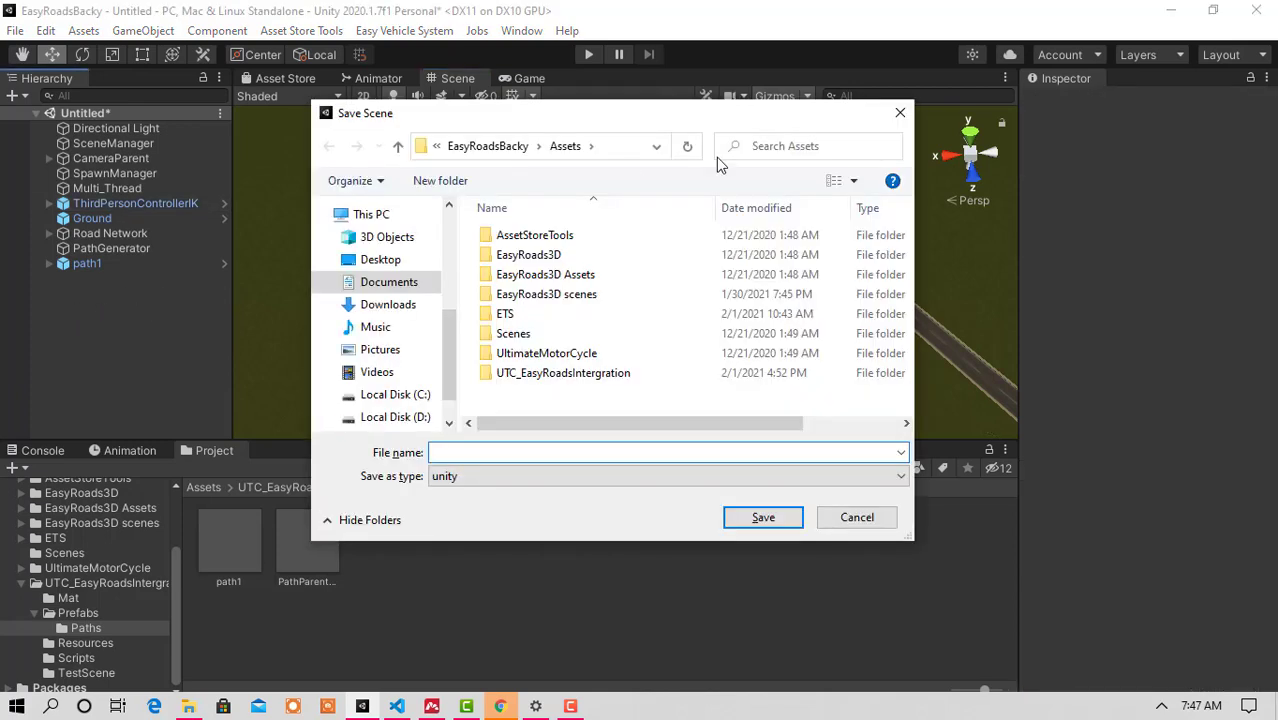
{"action": "left_click", "coordinate": [900, 112]}
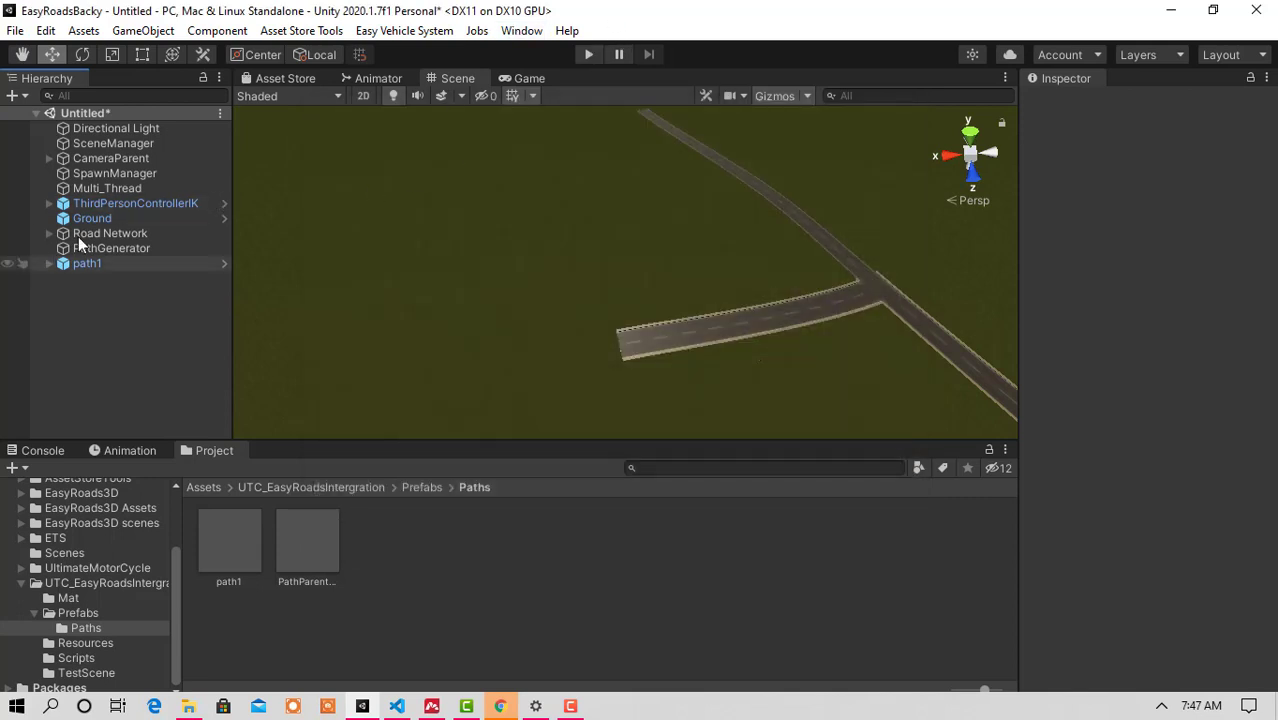
Turn off Bake On Start in PathGenerator's ES Path Generator component and deselect the object
{"action": "left_click", "coordinate": [109, 248]}
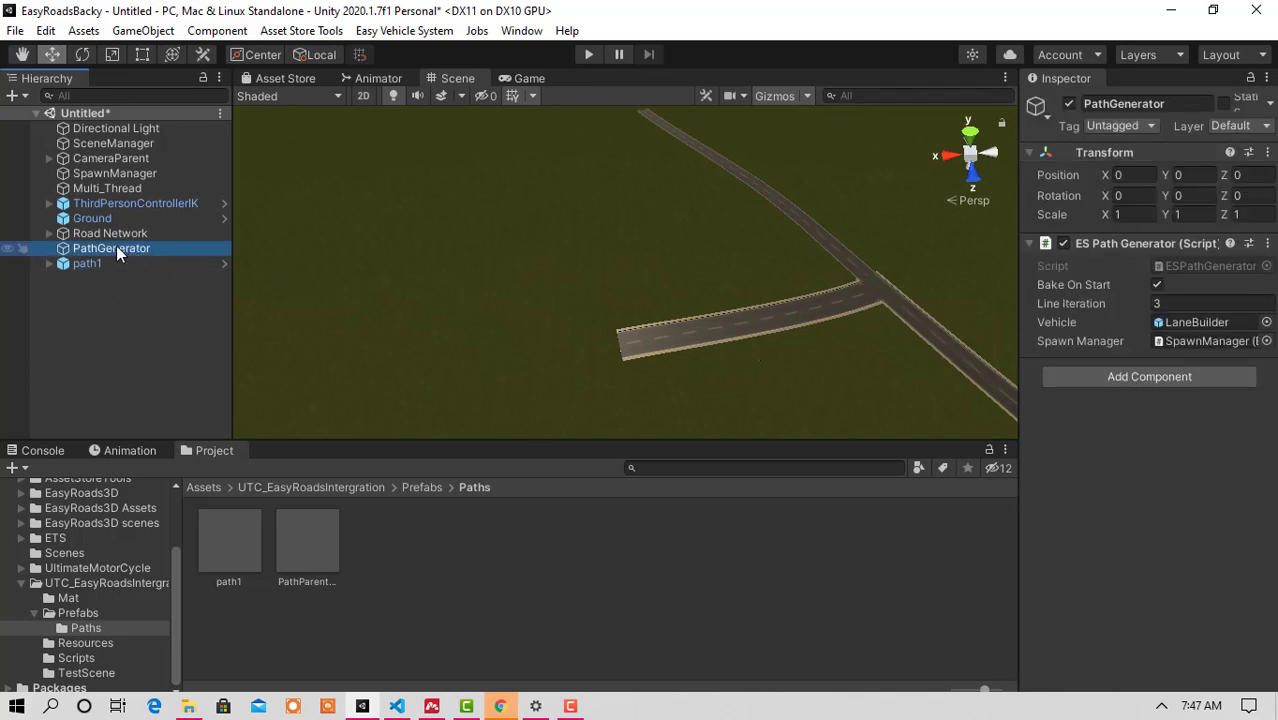
{"action": "left_click", "coordinate": [1157, 284]}
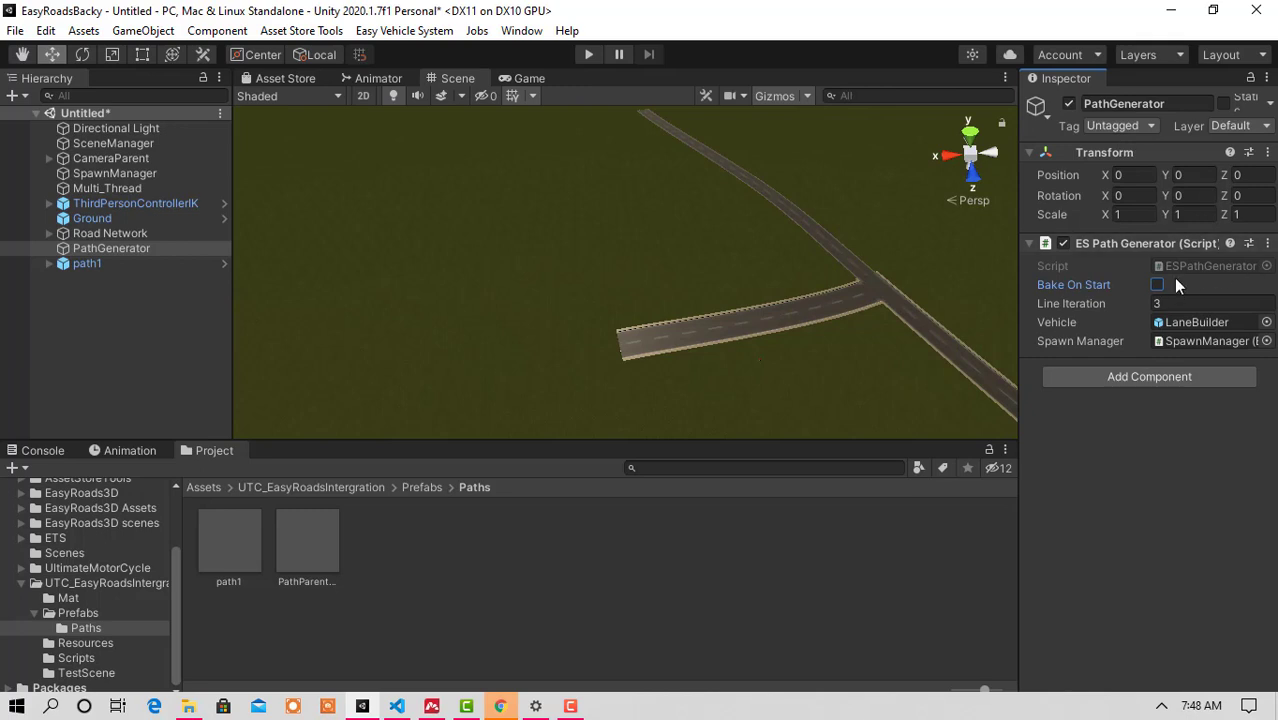
{"action": "left_click", "coordinate": [87, 297]}
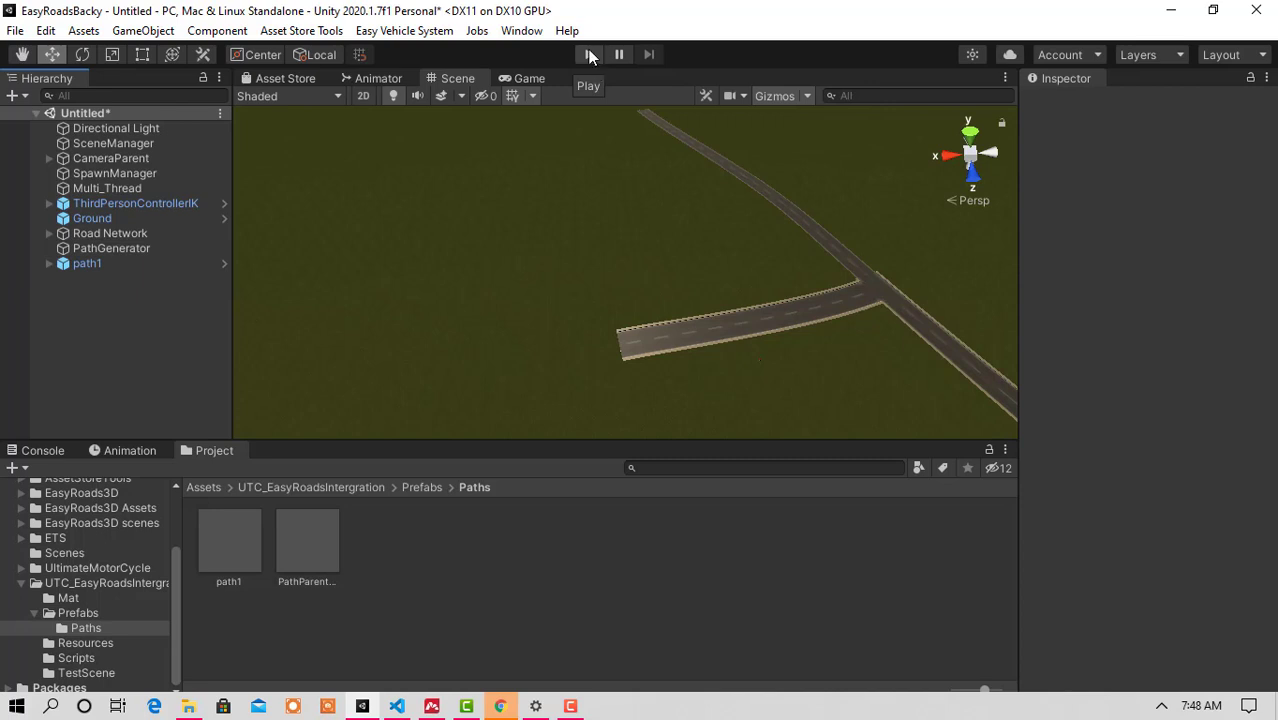
Run the scene, watch the AI vehicles drive through the T crossing in the Scene view, and stop play mode
{"action": "left_click", "coordinate": [588, 55]}
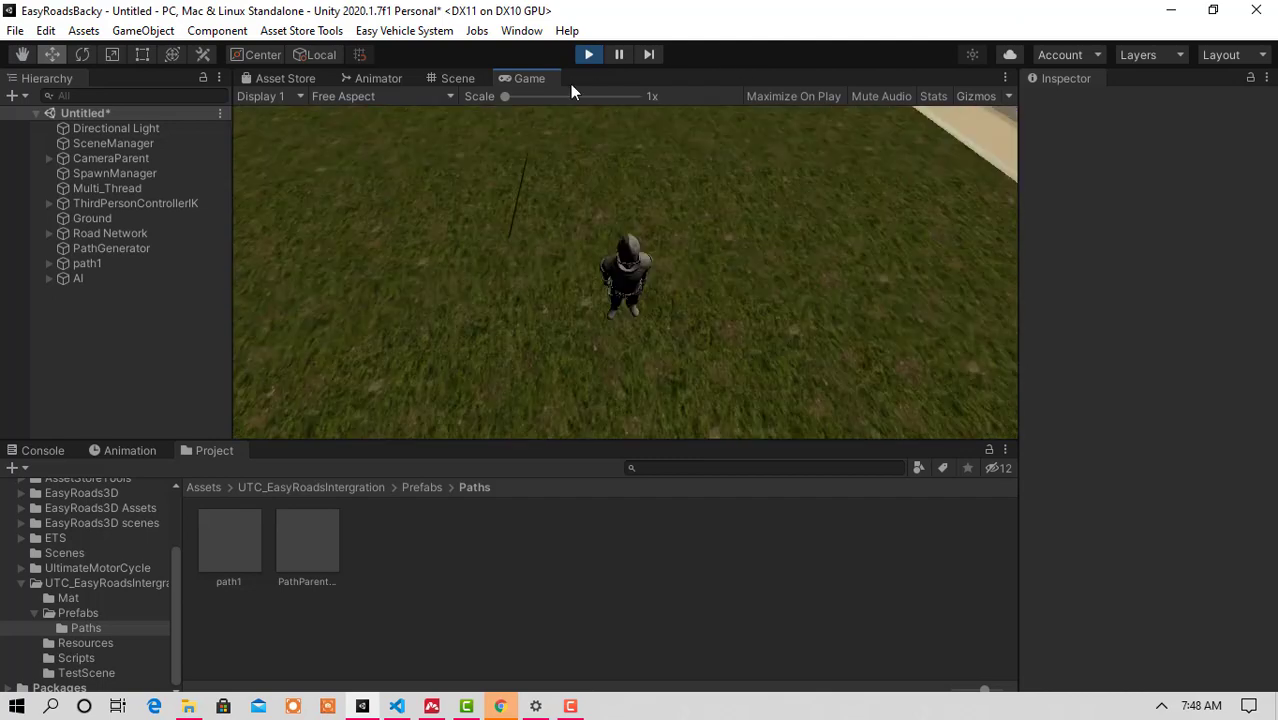
{"action": "left_click", "coordinate": [461, 77]}
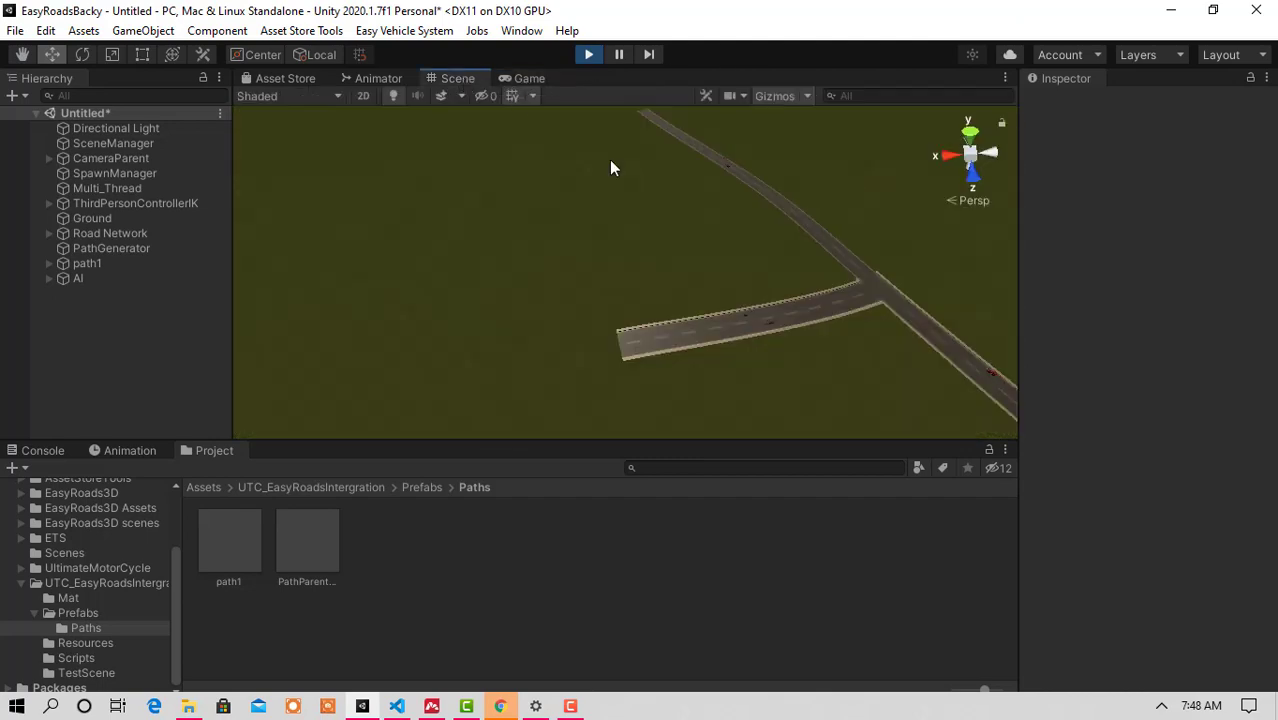
{"action": "mouse_move", "coordinate": [786, 283]}
{"action": "right_mouse_down"}
{"action": "mouse_move", "coordinate": [753, 277]}
{"action": "mouse_move", "coordinate": [778, 279]}
{"action": "right_mouse_up"}
{"action": "key", "text": "w"}
{"action": "key", "text": "d"}
{"action": "key", "text": "d"}
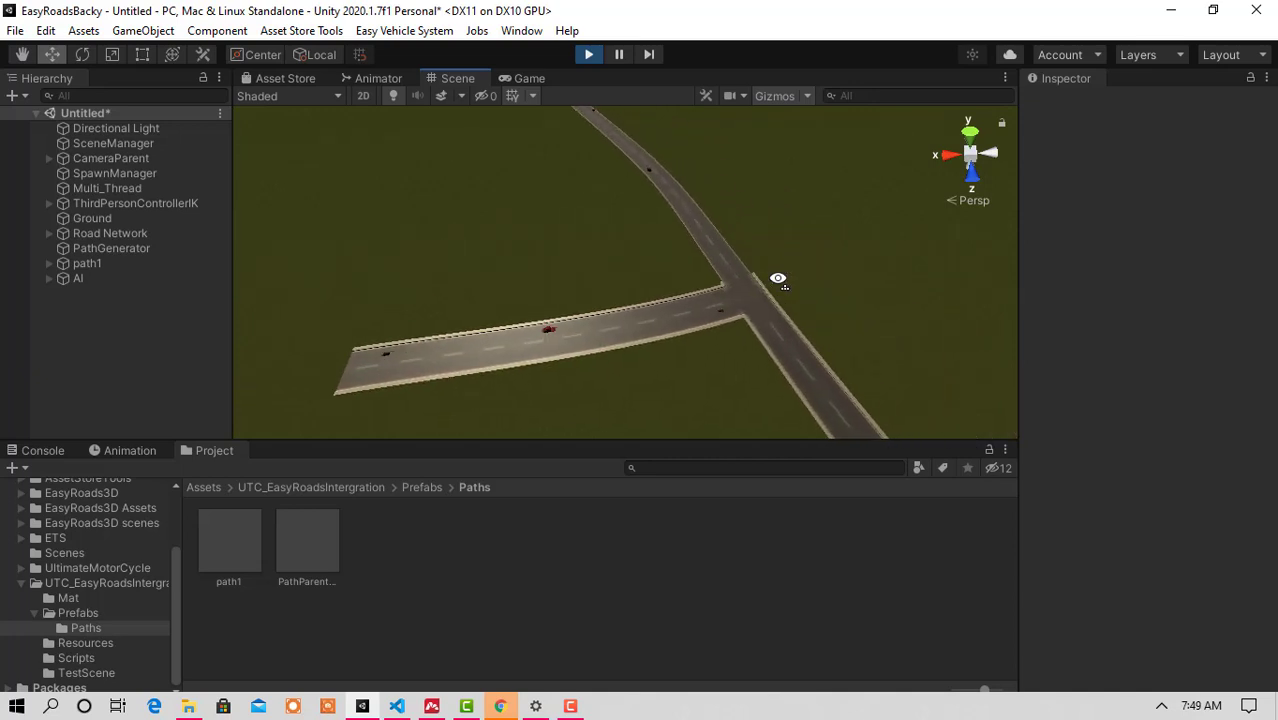
{"action": "scroll", "coordinate": [752, 235], "scroll_direction": "up", "scroll_amount": 6}
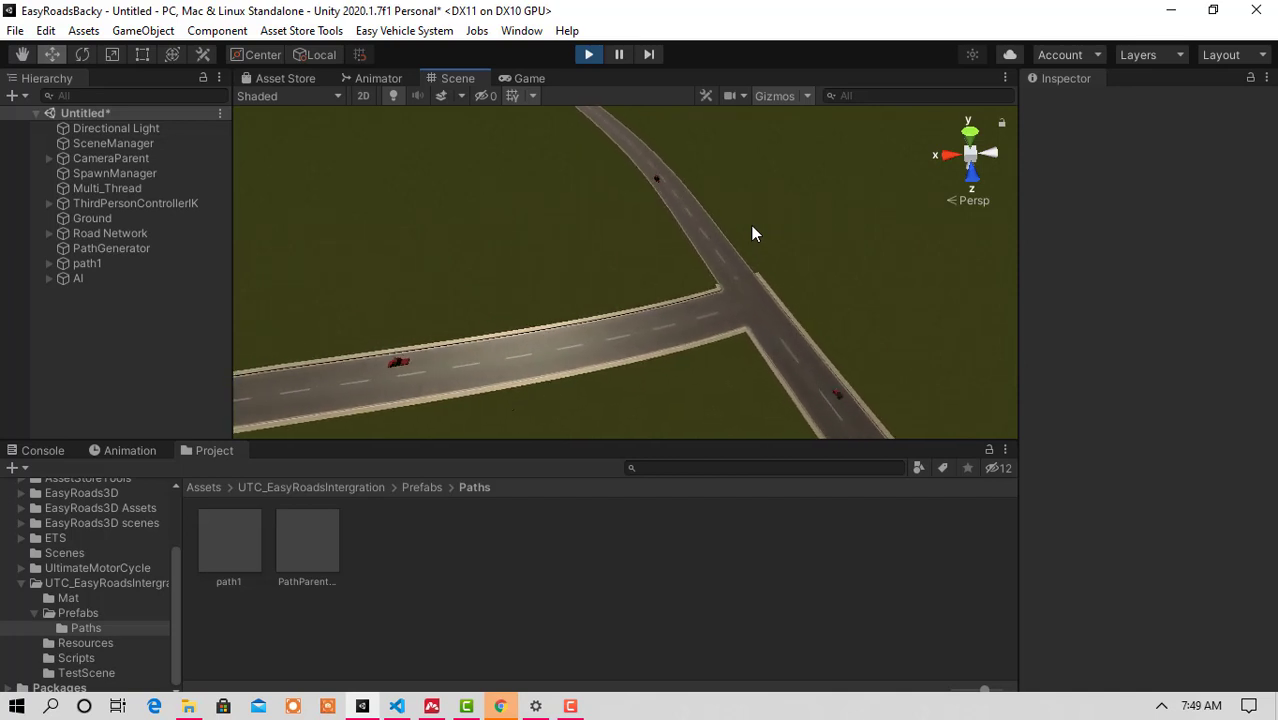
{"action": "right_click_drag", "start_coordinate": [769, 227], "coordinate": [786, 247]}
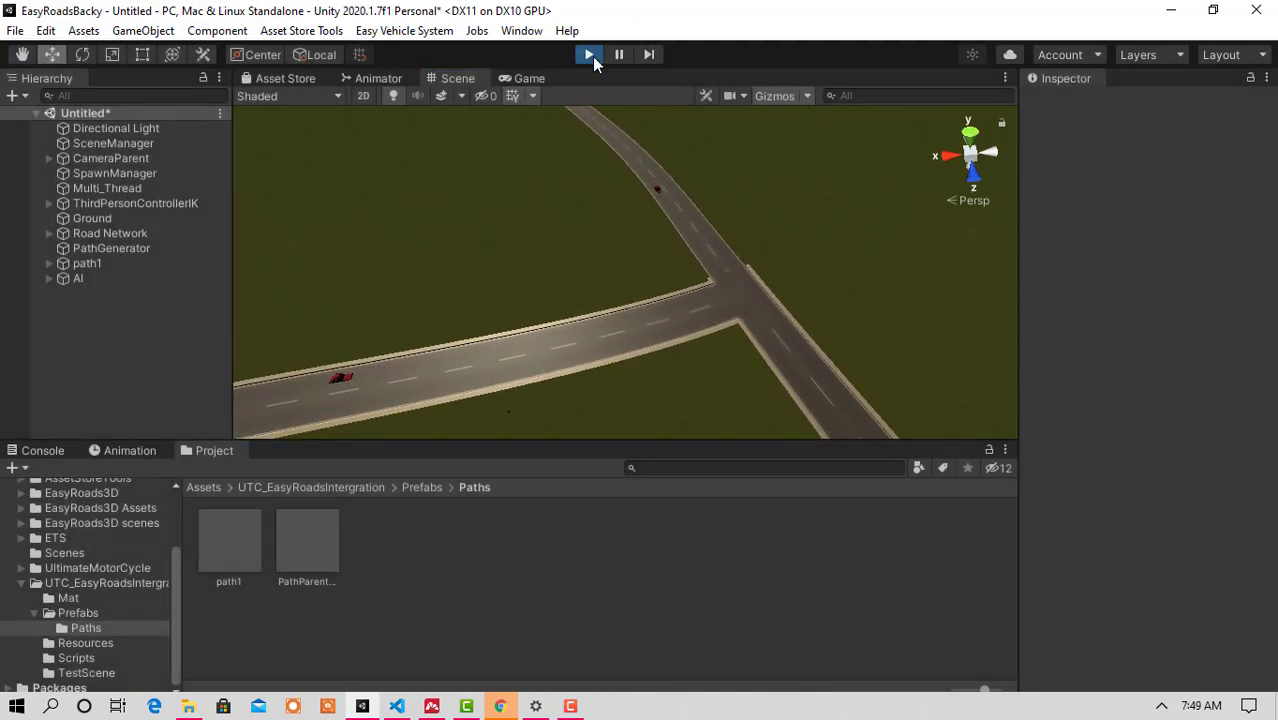
{"action": "left_click", "coordinate": [590, 55]}
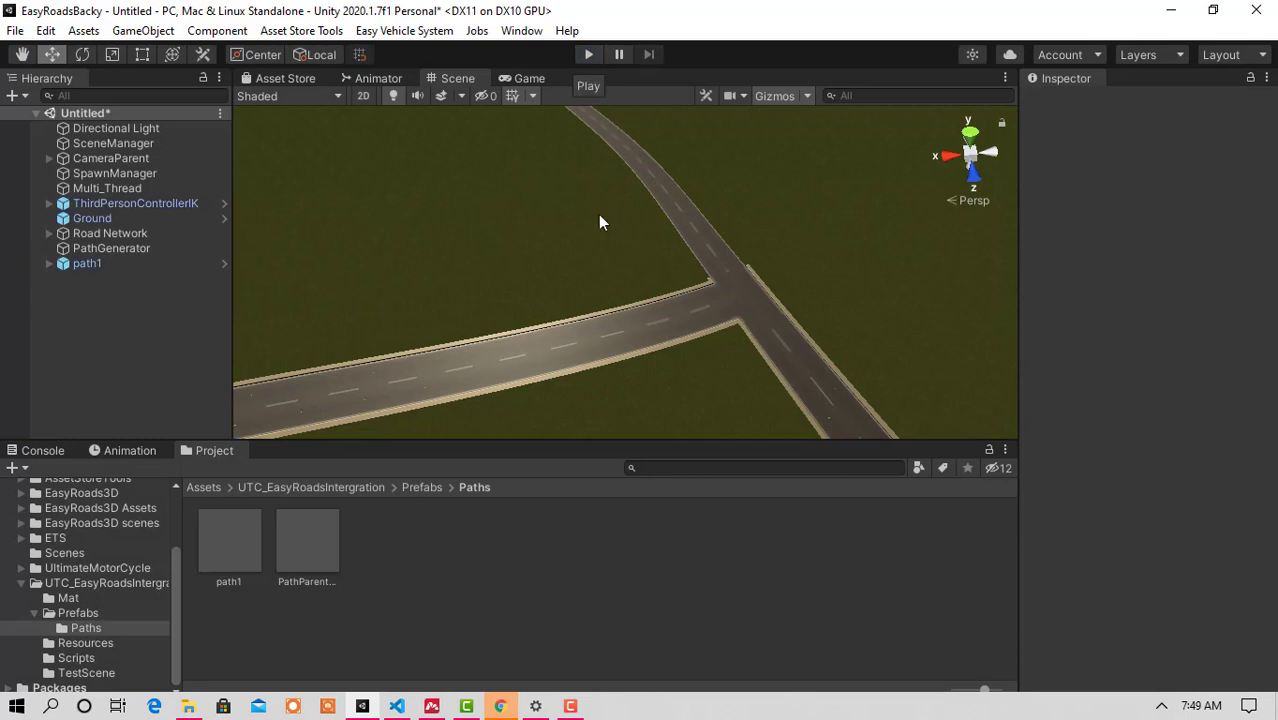
Examine path1's lane nodes at the T crossing and review its prefab overrides without applying them
{"action": "right_click_drag", "start_coordinate": [779, 268], "coordinate": [652, 320]}
{"action": "key", "text": "w"}
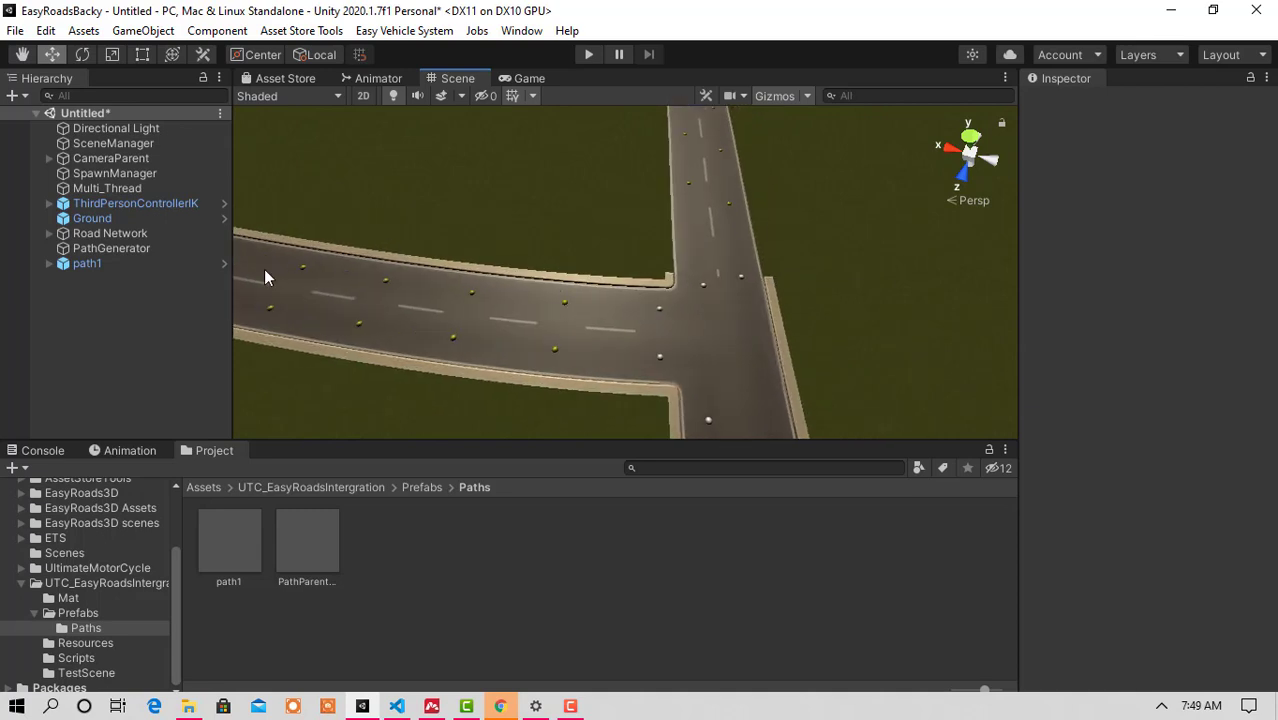
{"action": "left_click", "coordinate": [165, 263]}
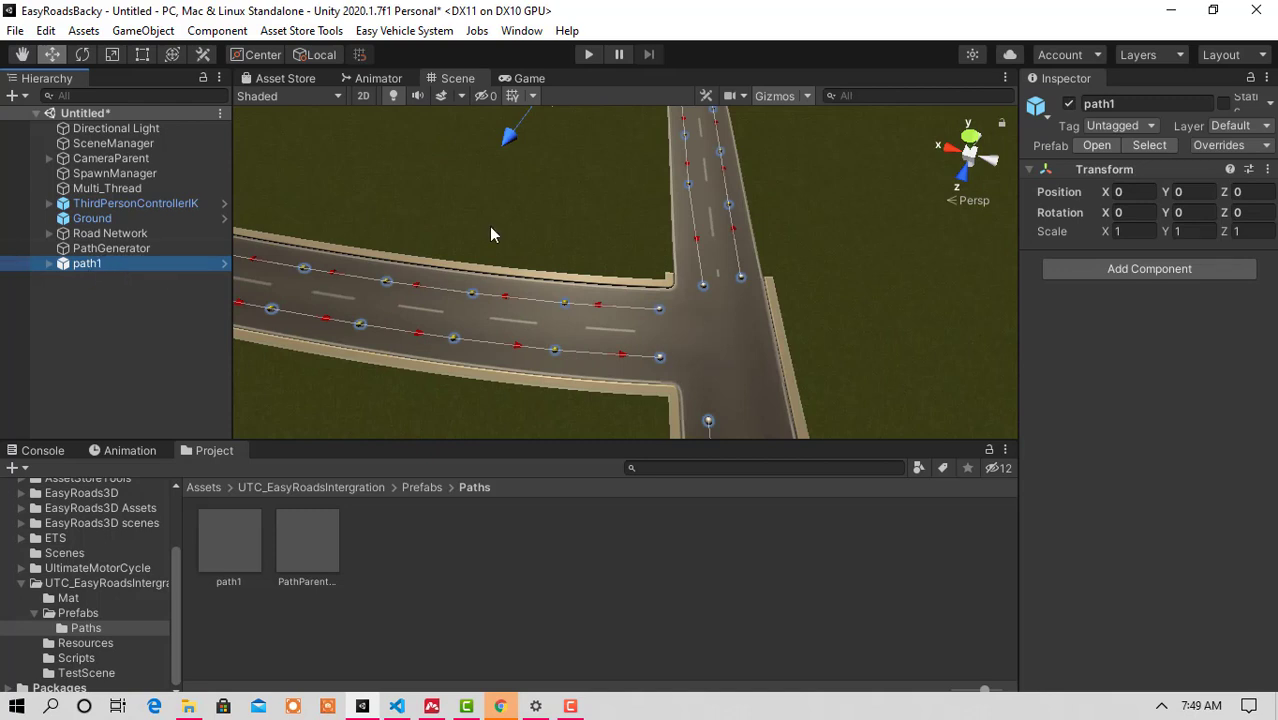
{"action": "left_click", "coordinate": [1259, 148]}
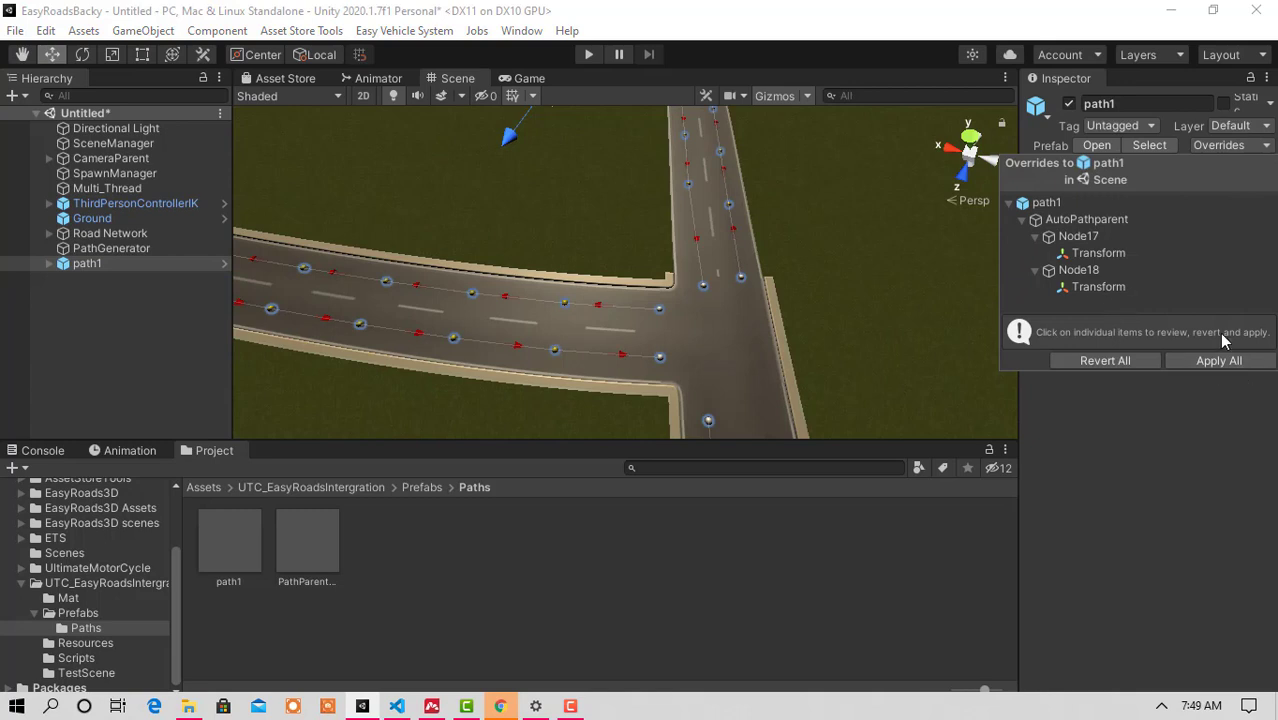
{"action": "left_click", "coordinate": [201, 317]}
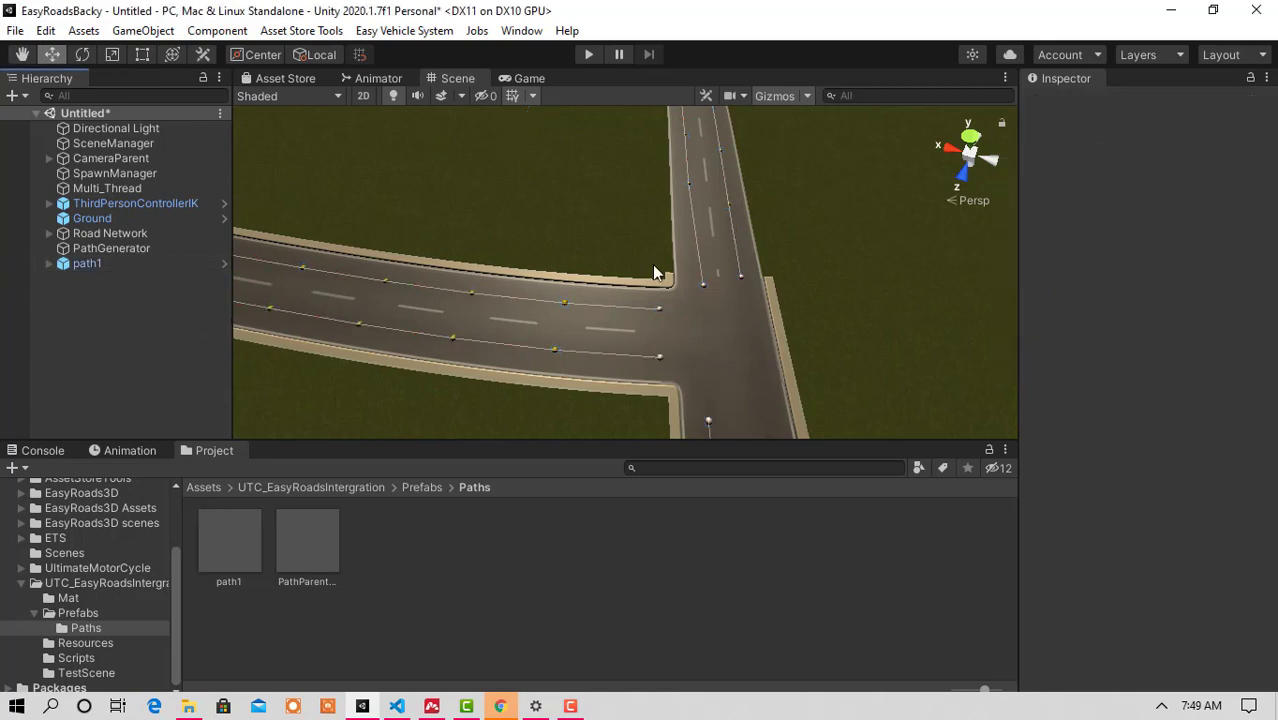
Join the main road's end node Node18 to the start node of the side road's outgoing lane again
{"action": "right_click_drag", "start_coordinate": [700, 303], "coordinate": [677, 313]}
{"action": "key", "text": "w"}
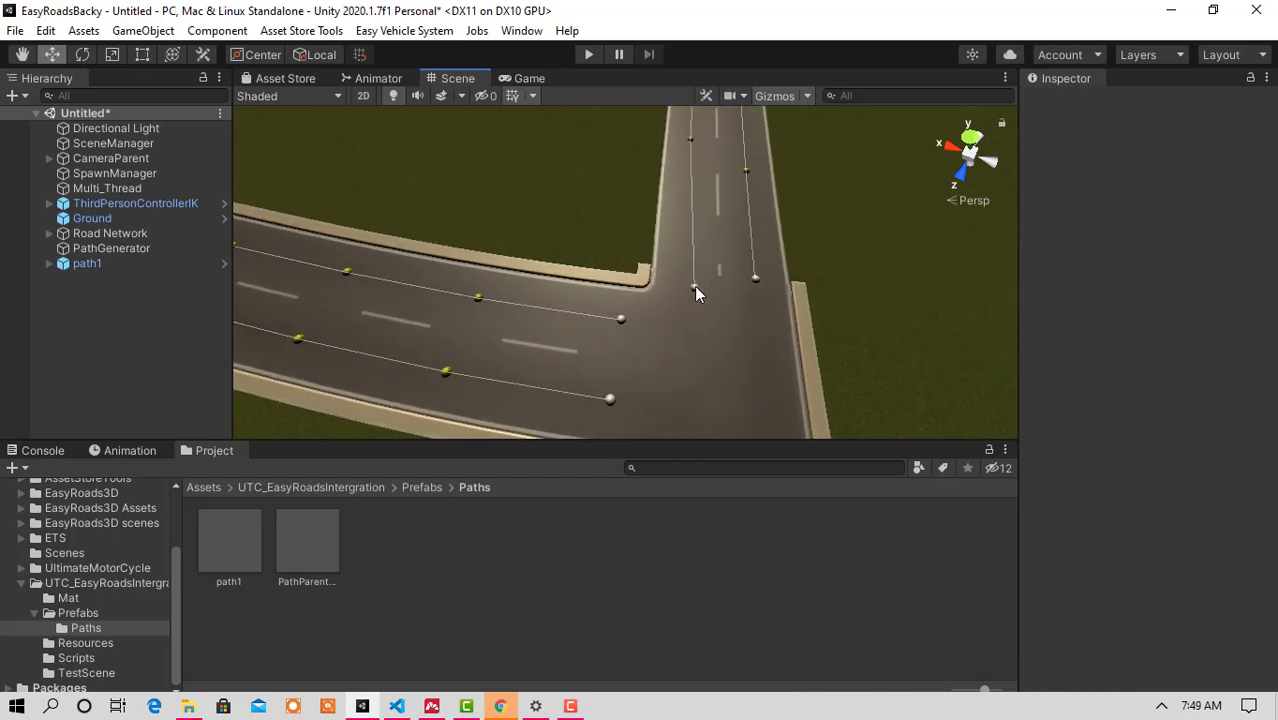
{"action": "left_click", "coordinate": [131, 265]}
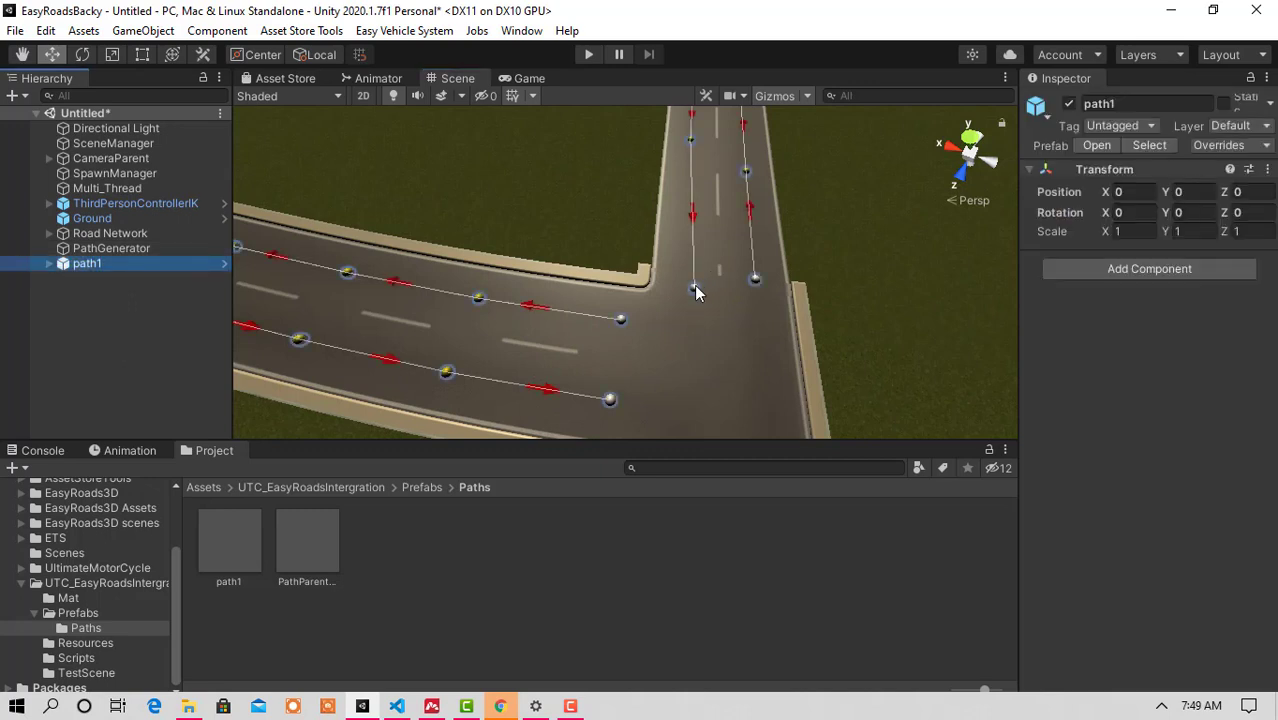
{"action": "left_click", "coordinate": [694, 290]}
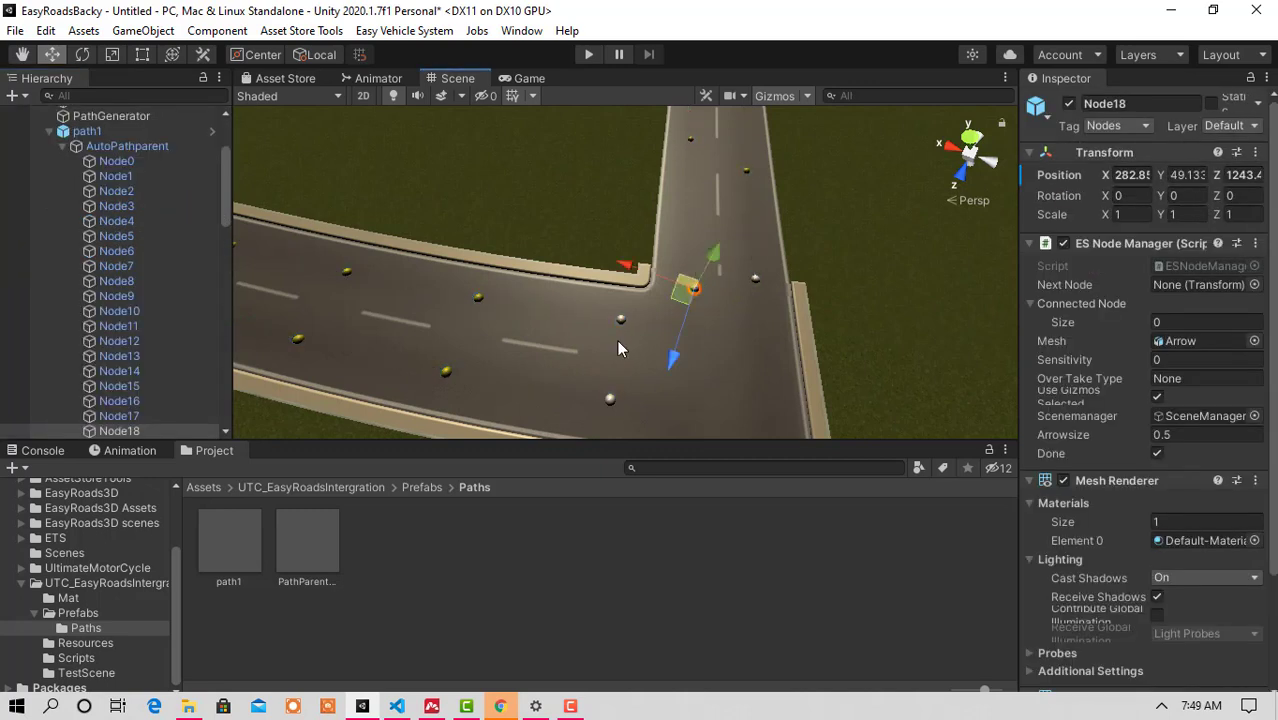
{"action": "left_click", "coordinate": [621, 321], "text": "shift"}
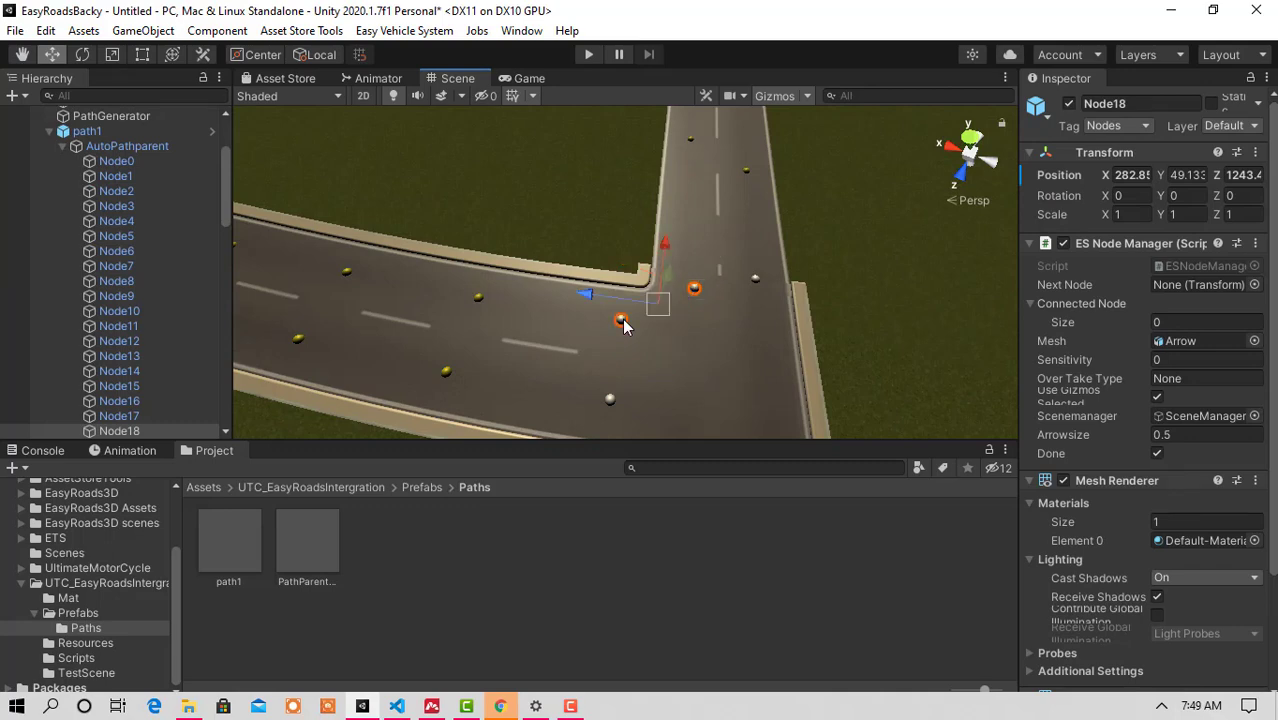
{"action": "right_click", "coordinate": [622, 319]}
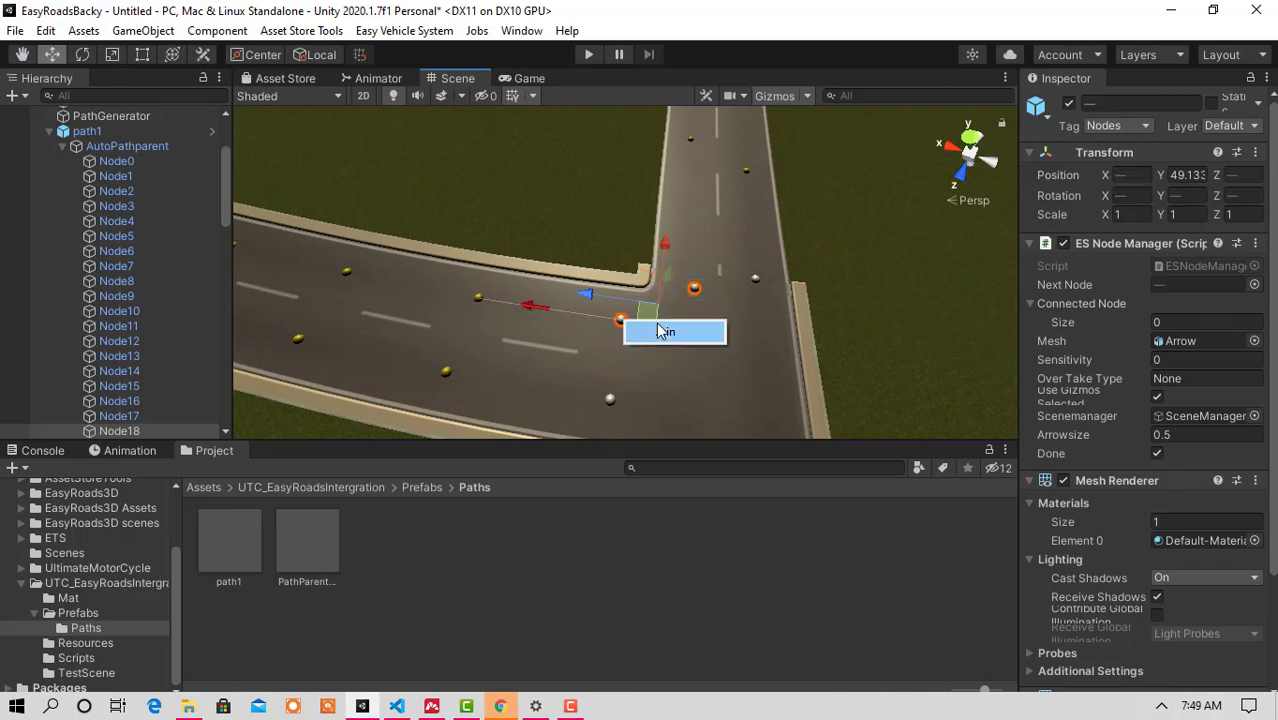
{"action": "left_click", "coordinate": [656, 322]}
{"action": "right_click_drag", "start_coordinate": [718, 354], "coordinate": [423, 250]}
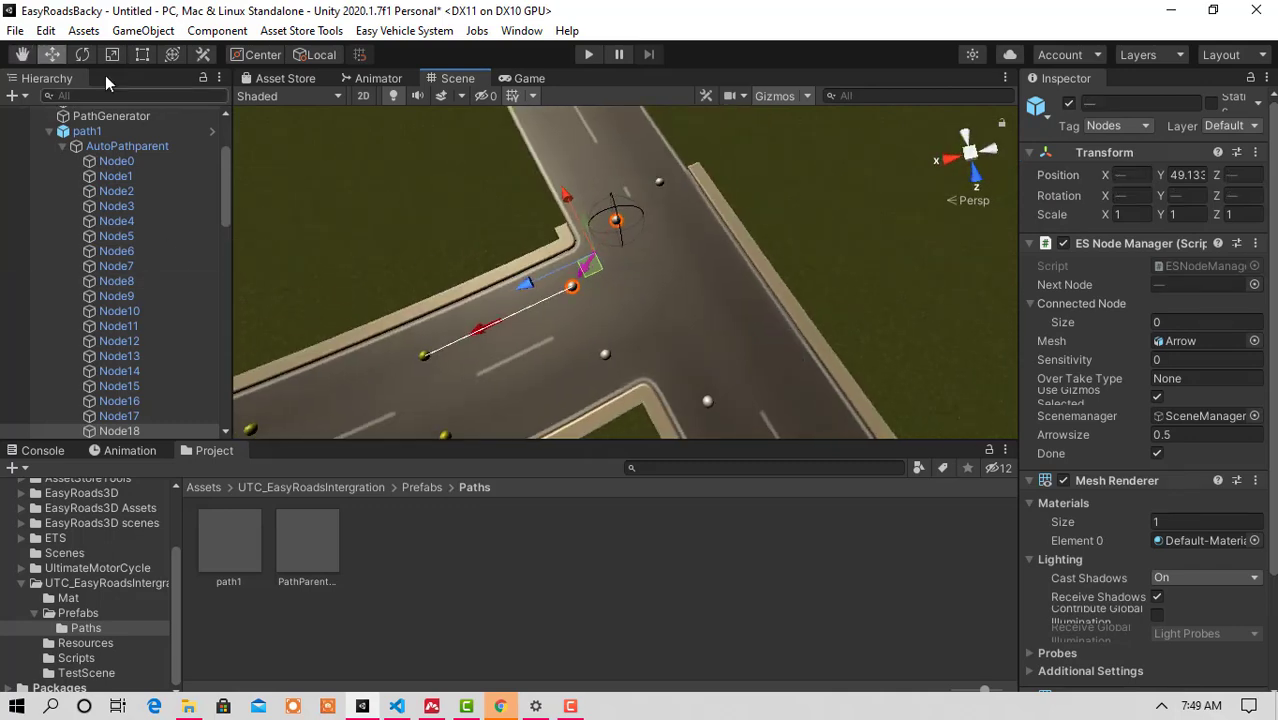
Rejoin Node10 of the main road's other incoming lane to the start node of the lane straight across the crossing
{"action": "left_click", "coordinate": [95, 133]}
{"action": "right_click_drag", "start_coordinate": [721, 227], "coordinate": [815, 235]}
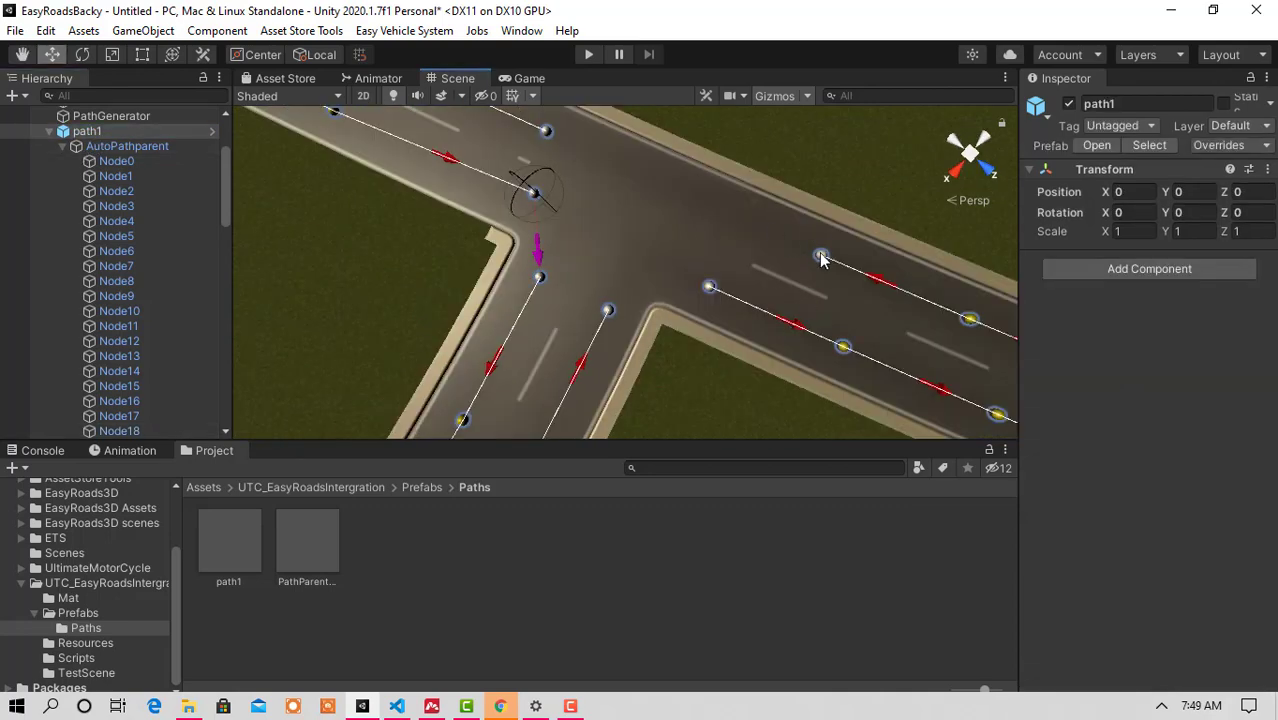
{"action": "left_click", "coordinate": [820, 258]}
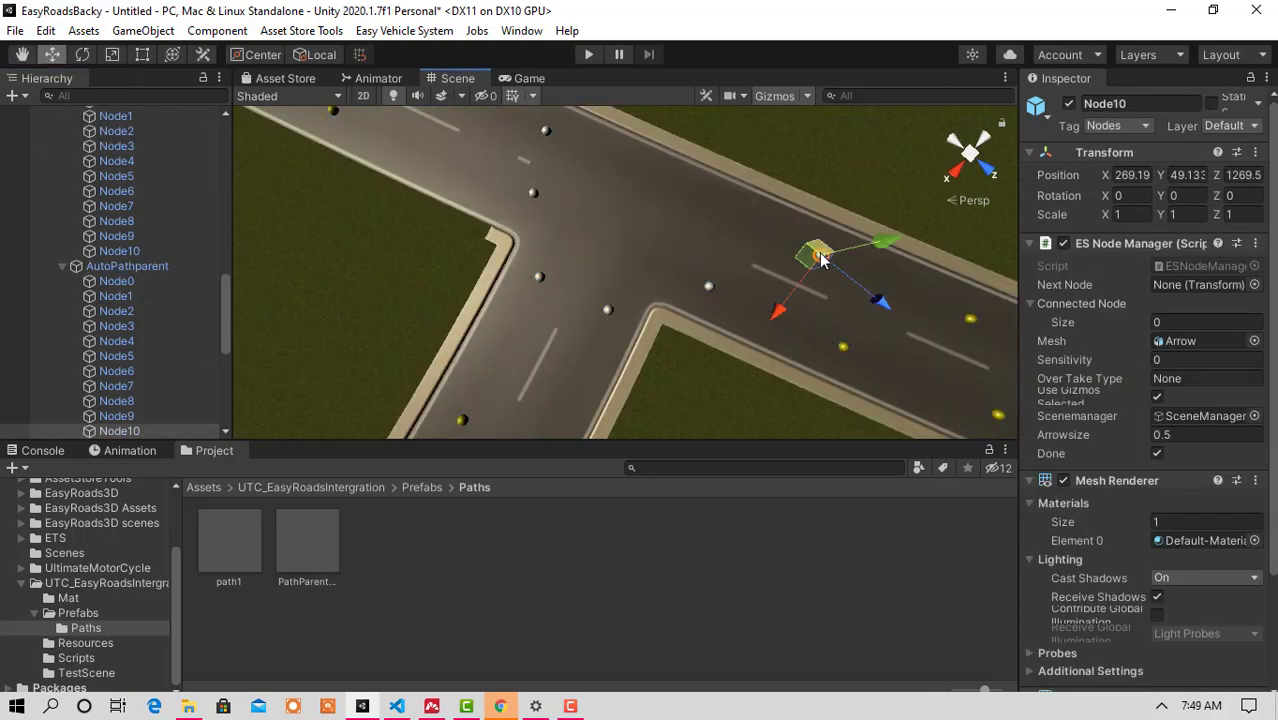
{"action": "left_click", "coordinate": [535, 145], "text": "shift"}
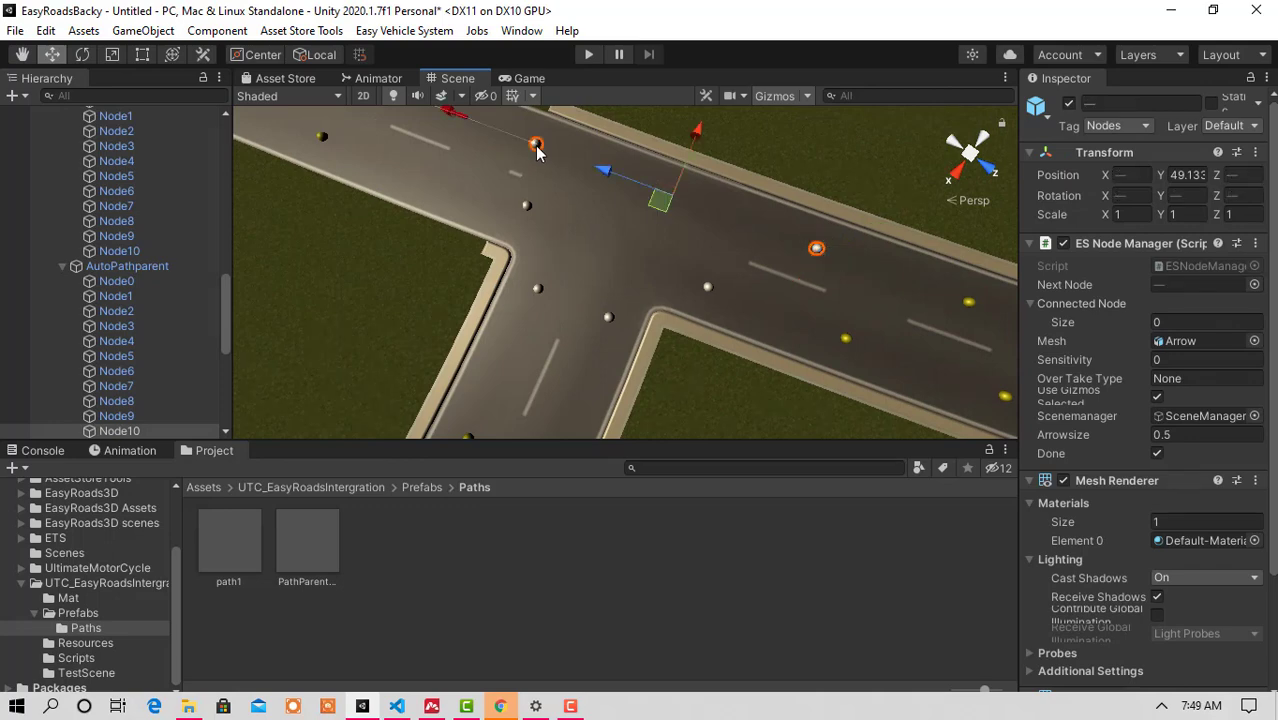
{"action": "right_click", "coordinate": [537, 147]}
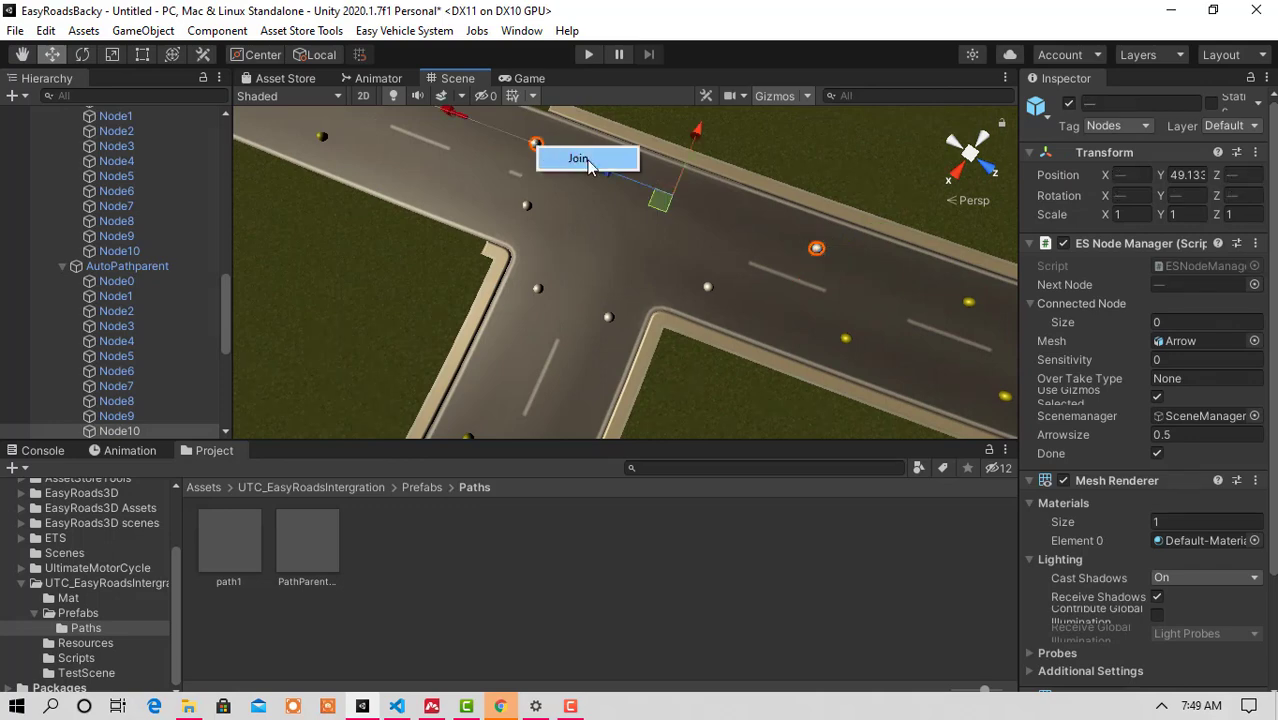
{"action": "left_click", "coordinate": [586, 160]}
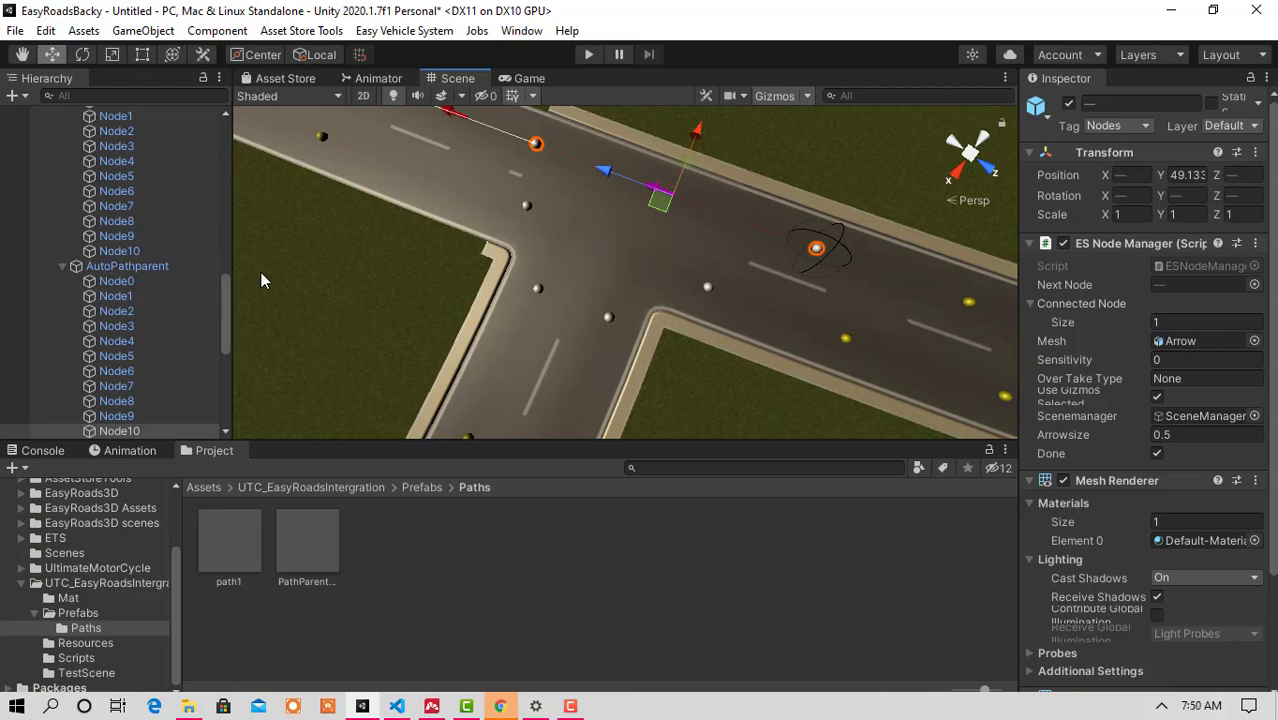
Join the side road's incoming end node Node10 to the start node of the adjacent outgoing main road lane
{"action": "left_click_drag", "start_coordinate": [223, 303], "coordinate": [227, 150]}
{"action": "left_click", "coordinate": [129, 263]}
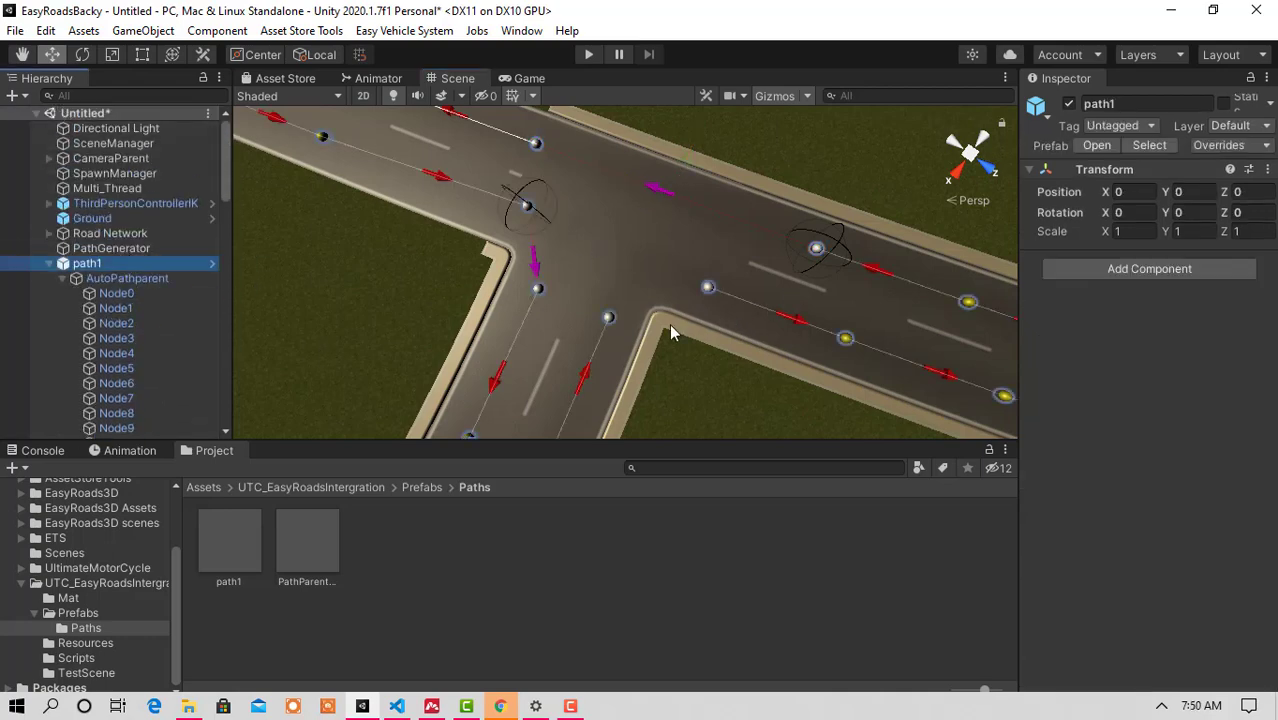
{"action": "left_click", "coordinate": [609, 318]}
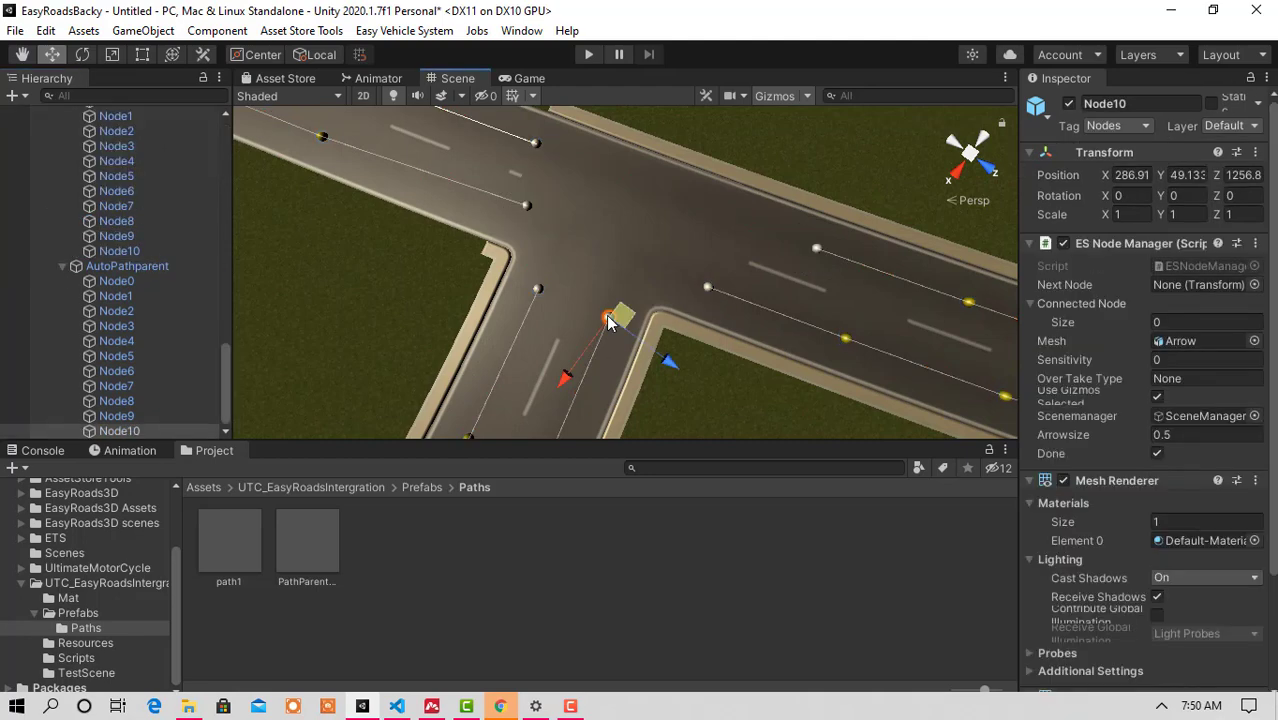
{"action": "left_click", "coordinate": [708, 290], "text": "shift"}
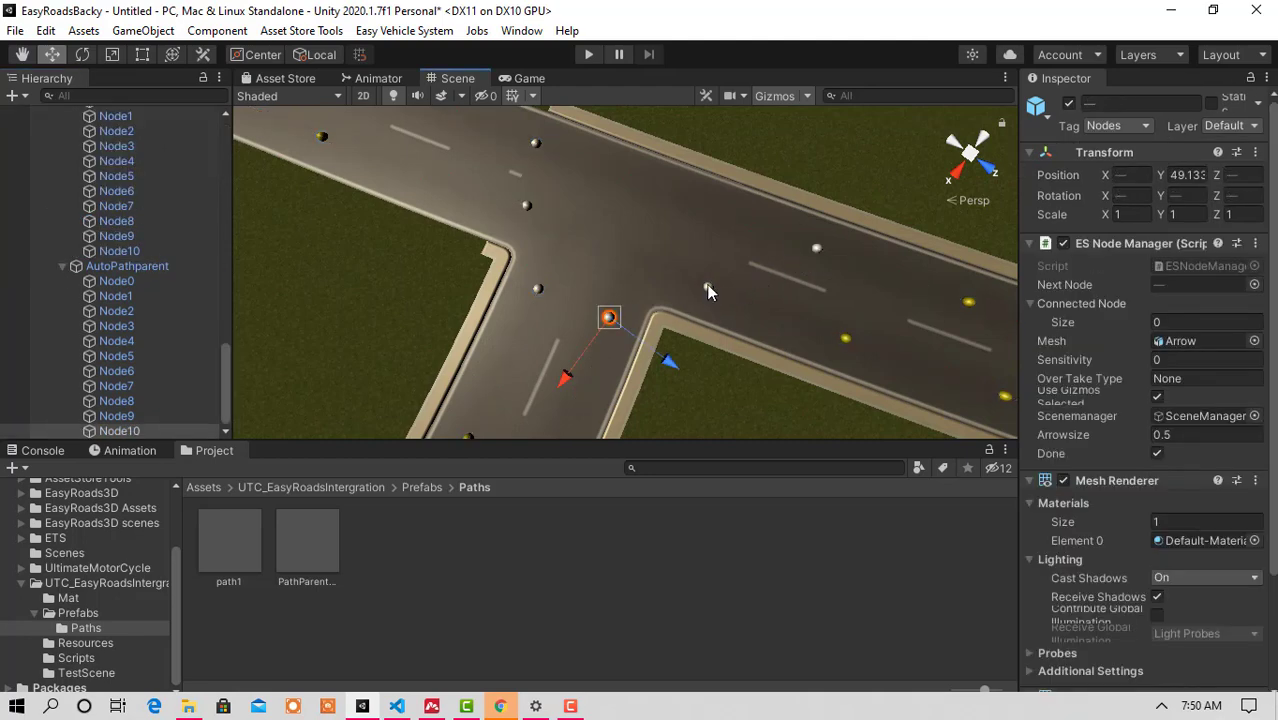
{"action": "right_click", "coordinate": [708, 286]}
{"action": "left_click", "coordinate": [738, 299]}
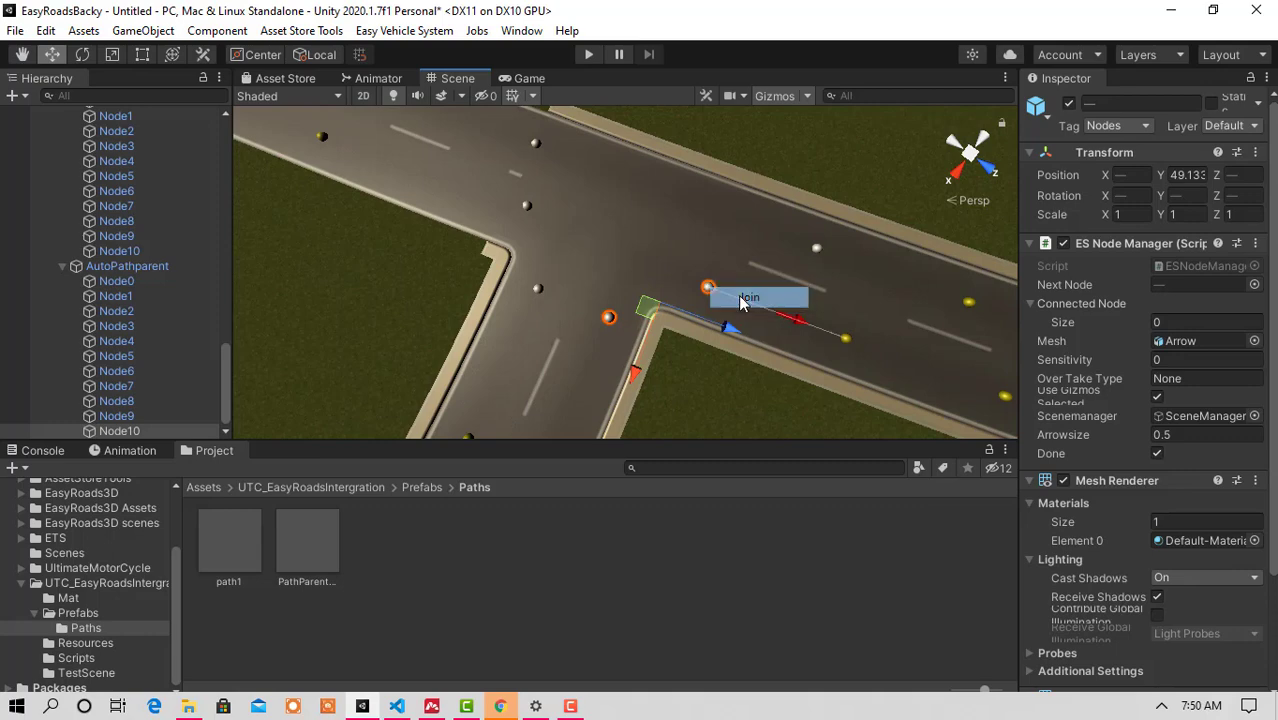
Collapse path1 in the hierarchy, apply all its overrides to the prefab, and deselect it
{"action": "left_click_drag", "start_coordinate": [224, 378], "coordinate": [225, 125]}
{"action": "left_click", "coordinate": [49, 264]}
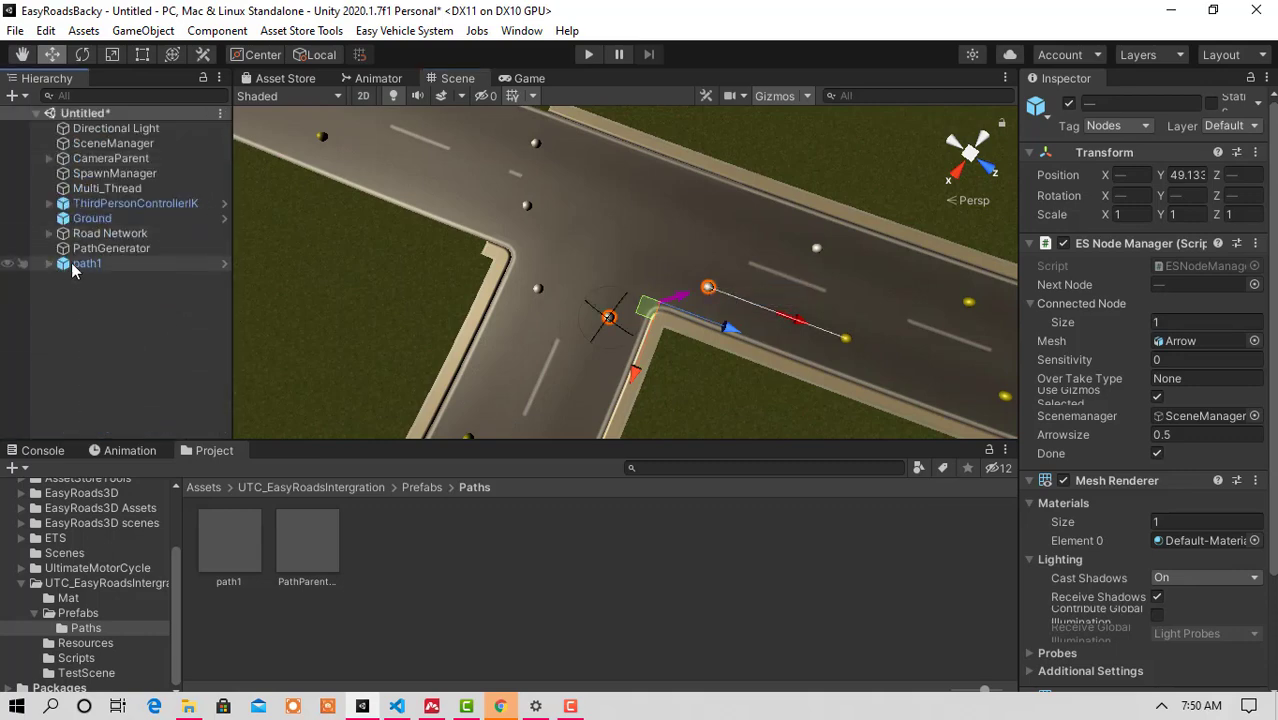
{"action": "left_click", "coordinate": [95, 266]}
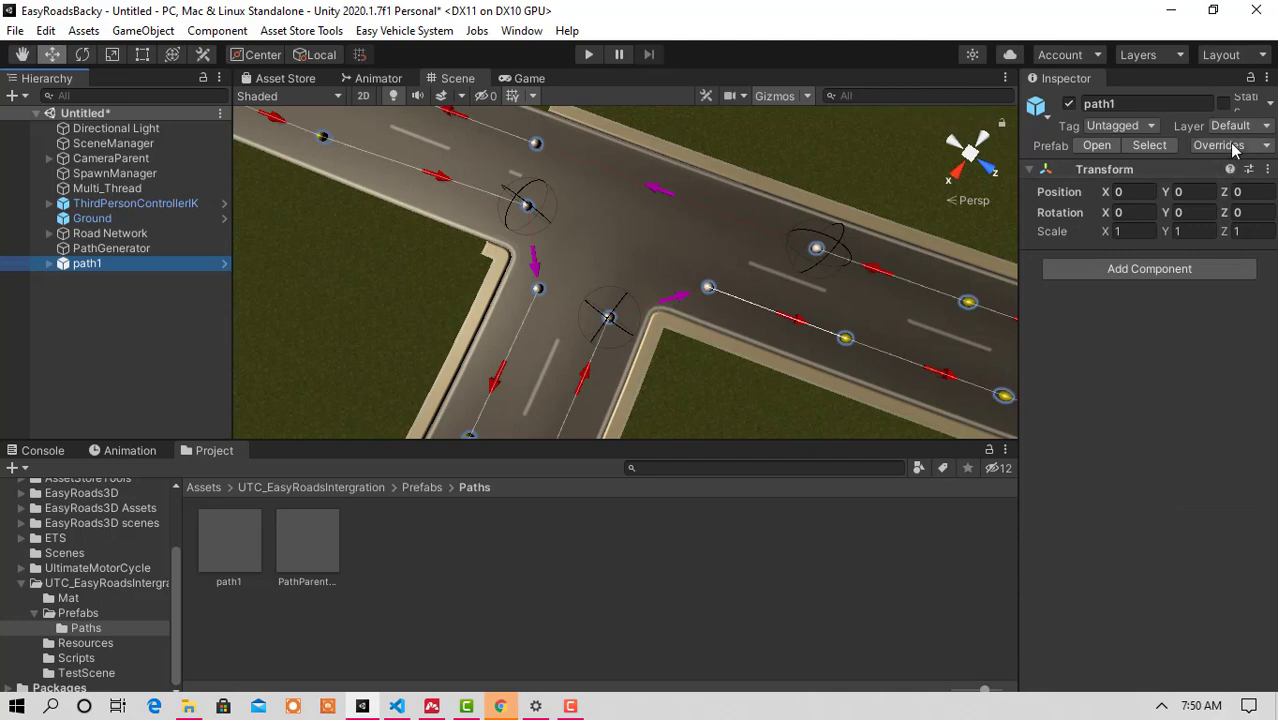
{"action": "left_click", "coordinate": [1229, 148]}
{"action": "left_click", "coordinate": [1230, 362]}
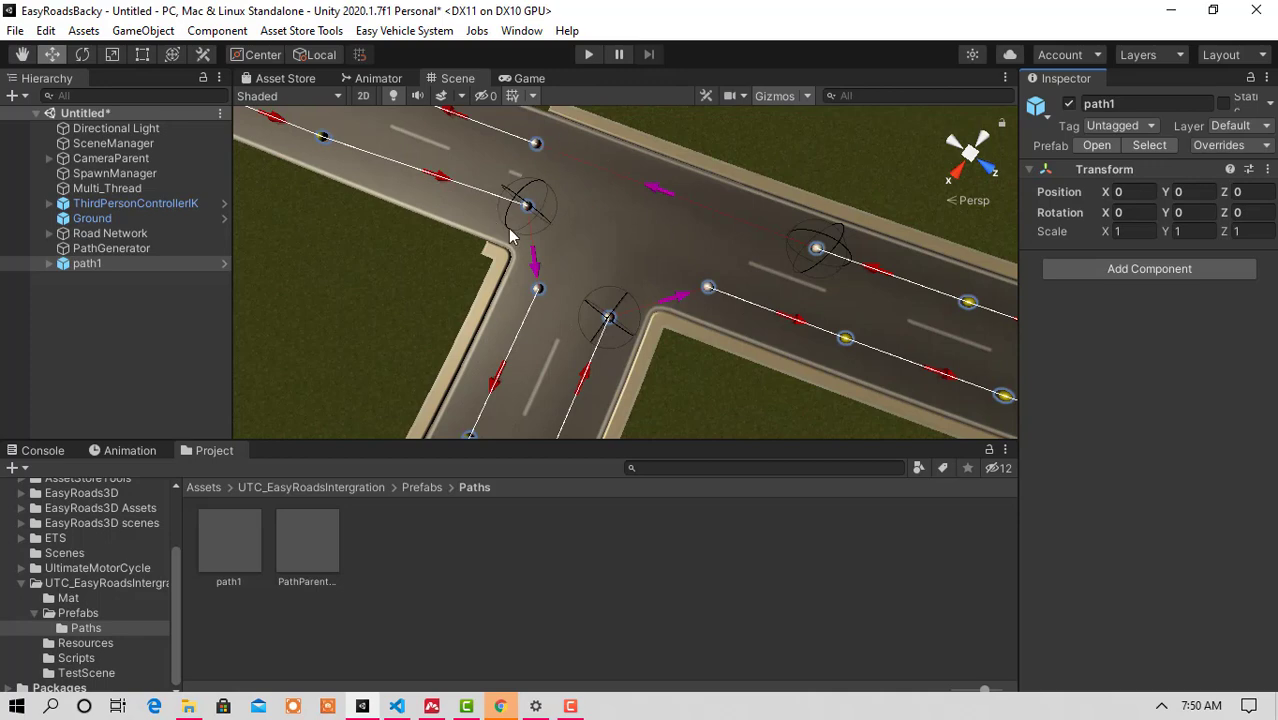
{"action": "left_click", "coordinate": [107, 327]}
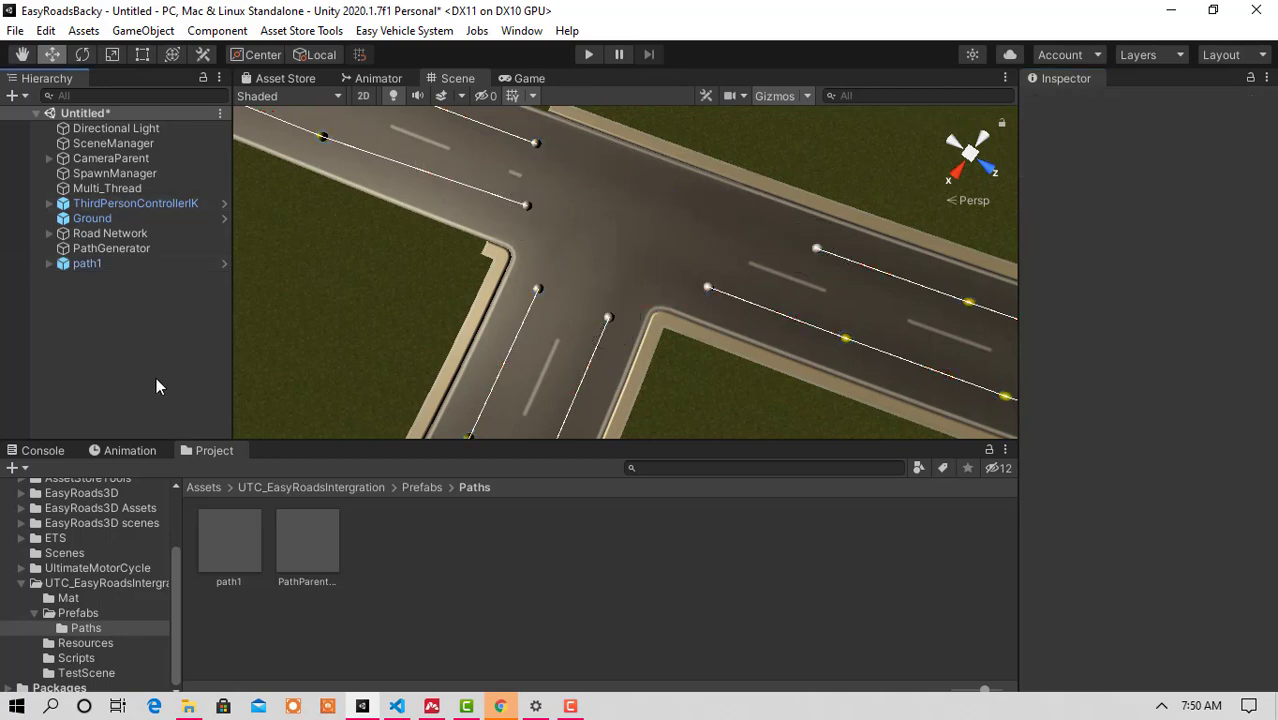
Run the scene in play mode and walk the third-person character across the grass to the road
{"action": "key", "text": "ctrl+s"}
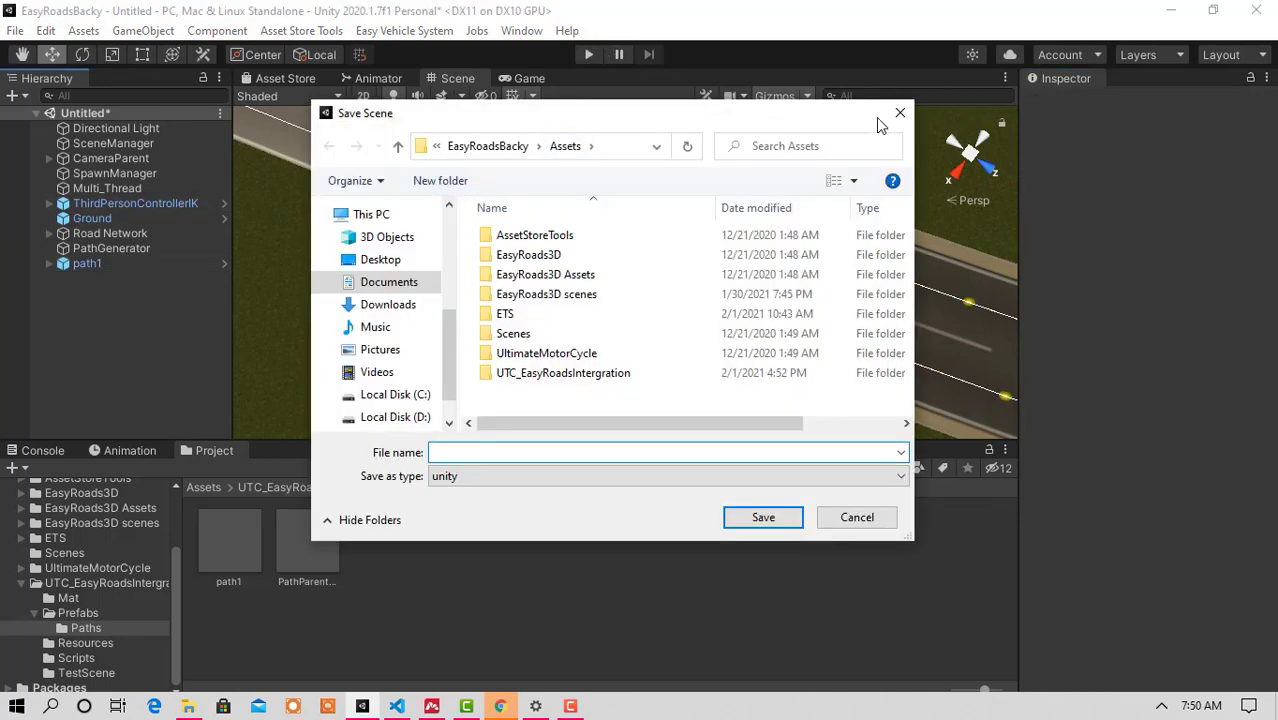
{"action": "left_click", "coordinate": [900, 113]}
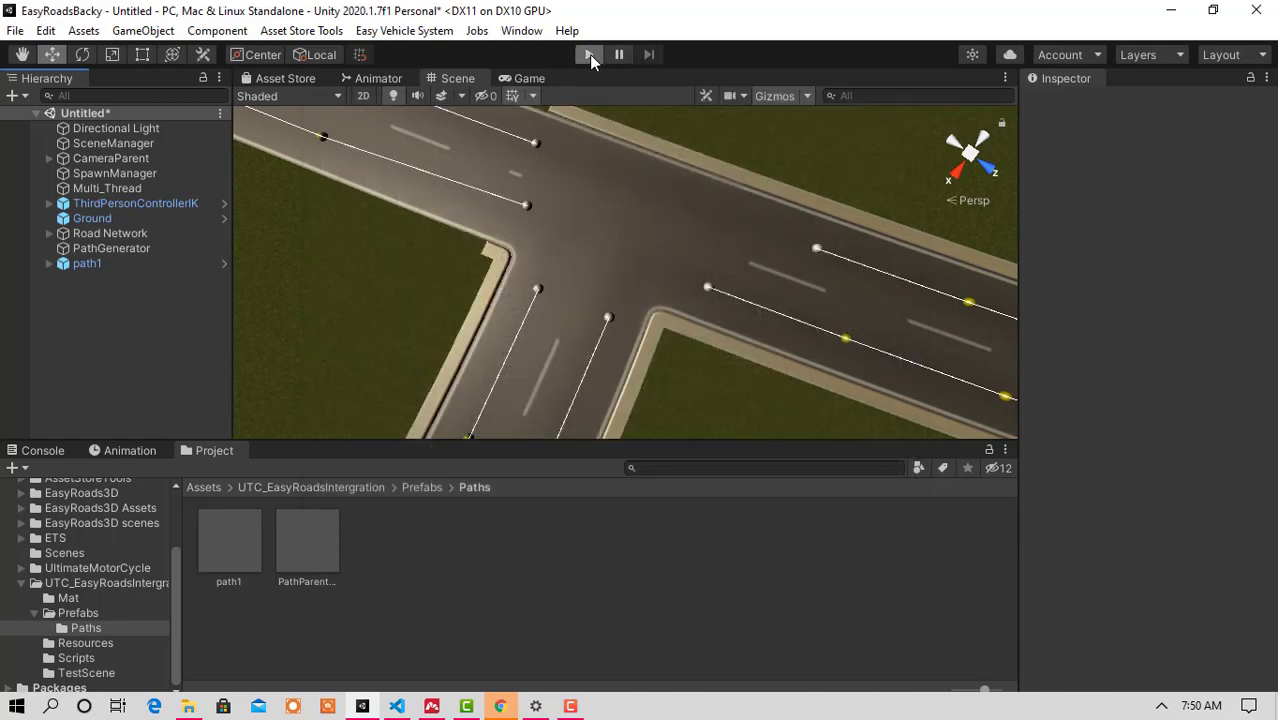
{"action": "left_click", "coordinate": [589, 54]}
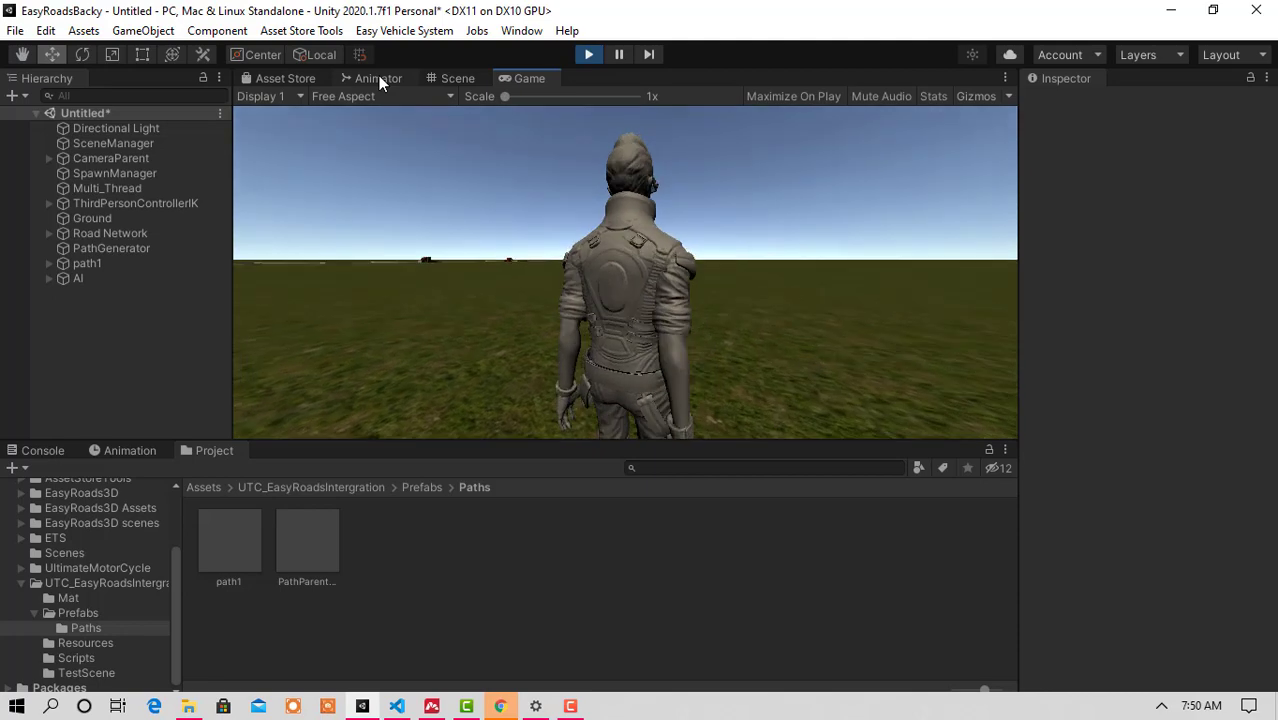
{"action": "key", "text": "w"}
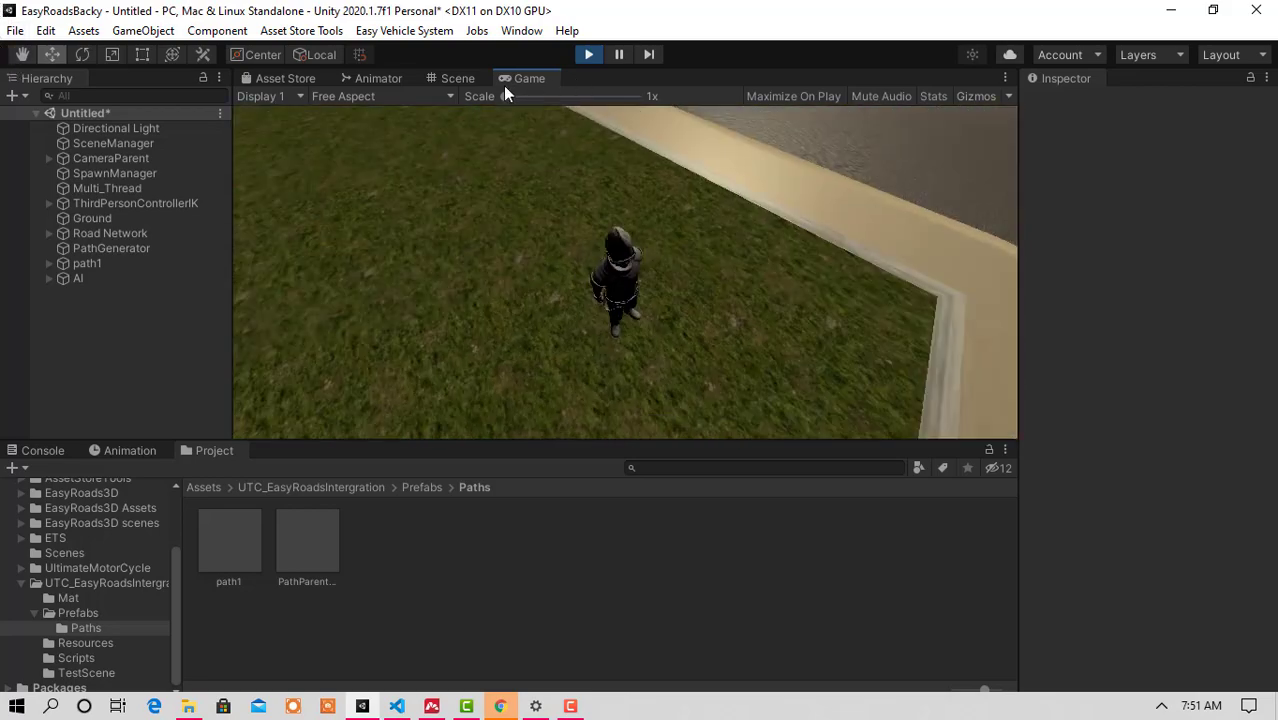
Examine the spawned traffic at the T crossing and along its connecting roads in the Scene view, and end the play test
{"action": "left_click", "coordinate": [478, 78]}
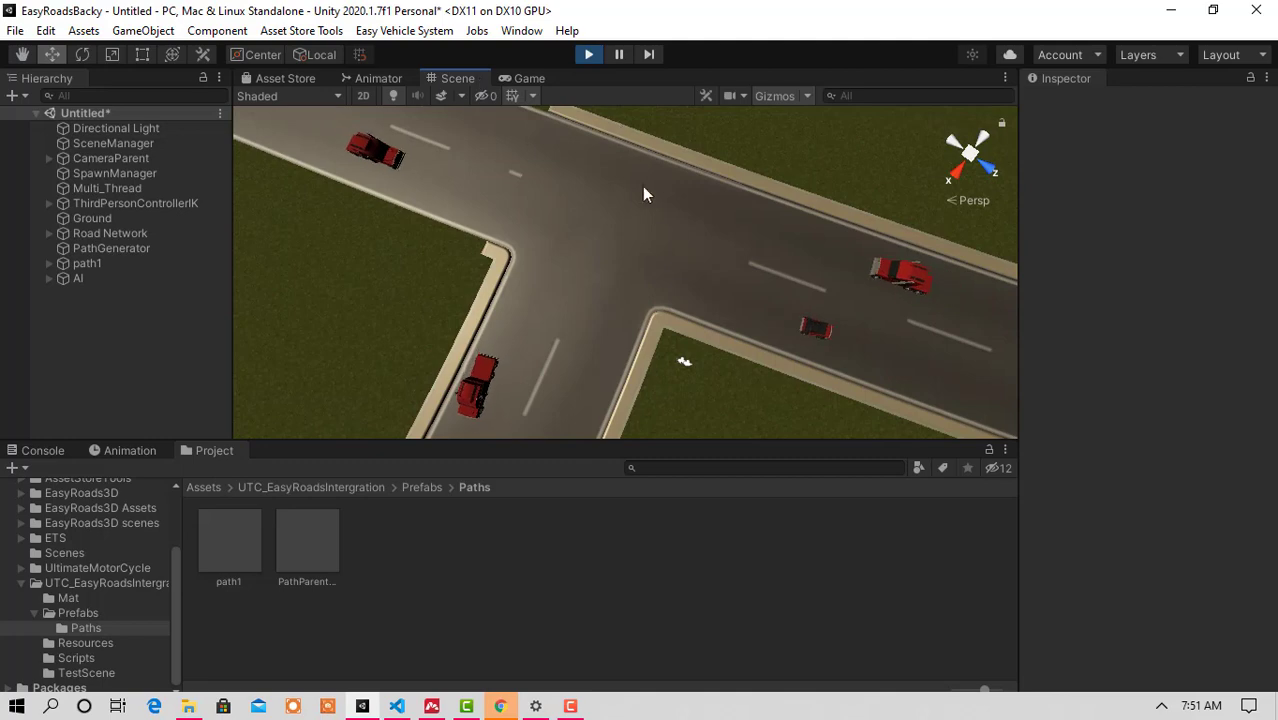
{"action": "right_click_drag", "start_coordinate": [641, 260], "coordinate": [1044, 706]}
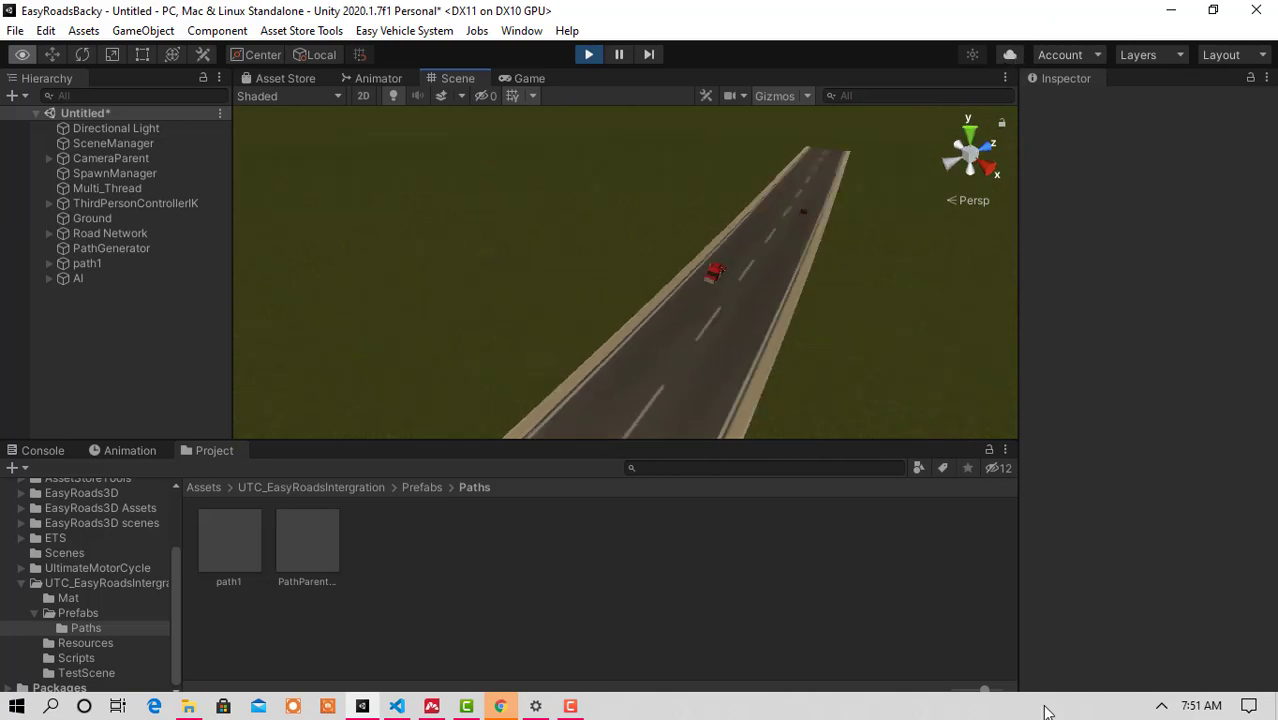
{"action": "right_click_drag", "start_coordinate": [1156, 676], "coordinate": [749, 66]}
{"action": "key", "text": "Right"}
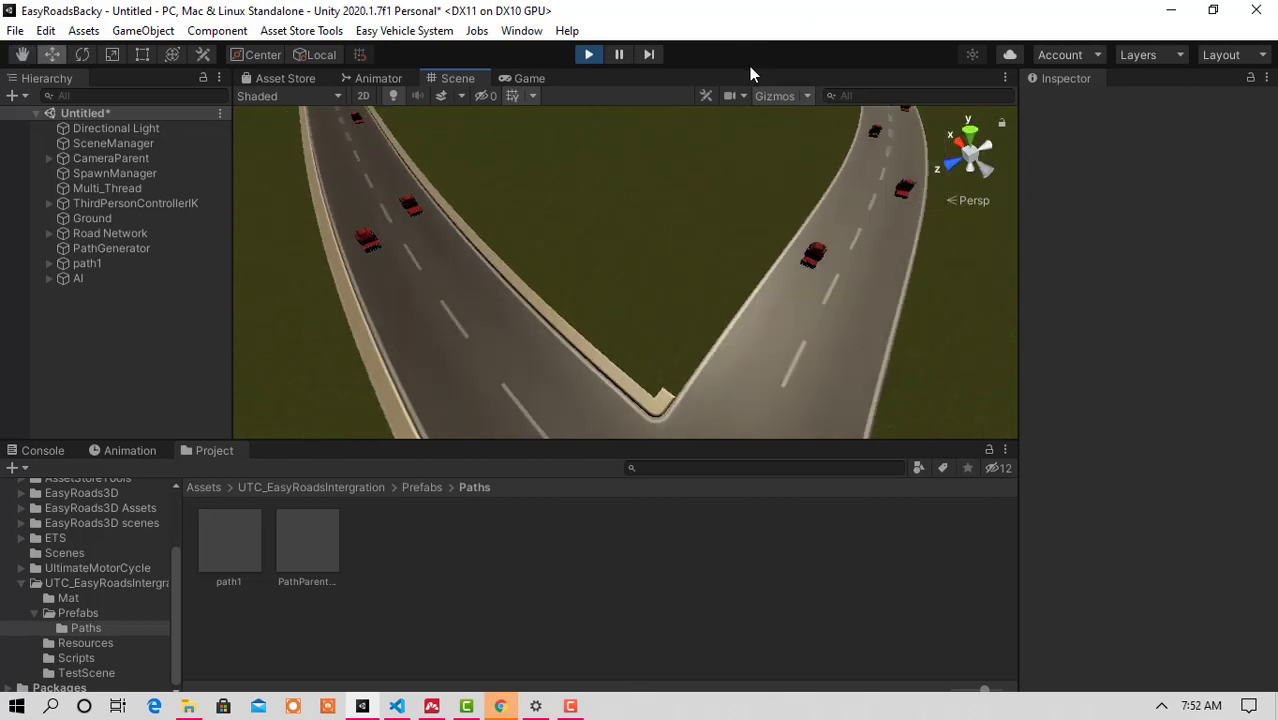
{"action": "right_click_drag", "start_coordinate": [790, 205], "coordinate": [548, 182]}
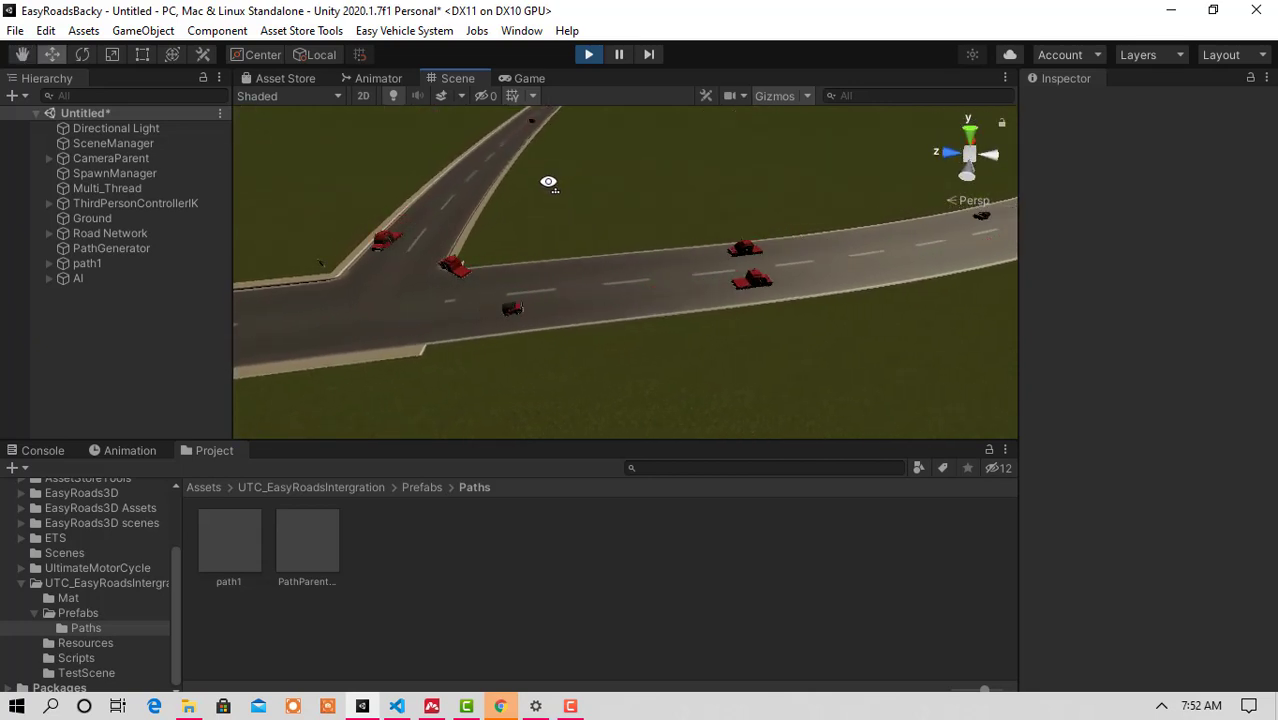
{"action": "key", "text": "Right"}
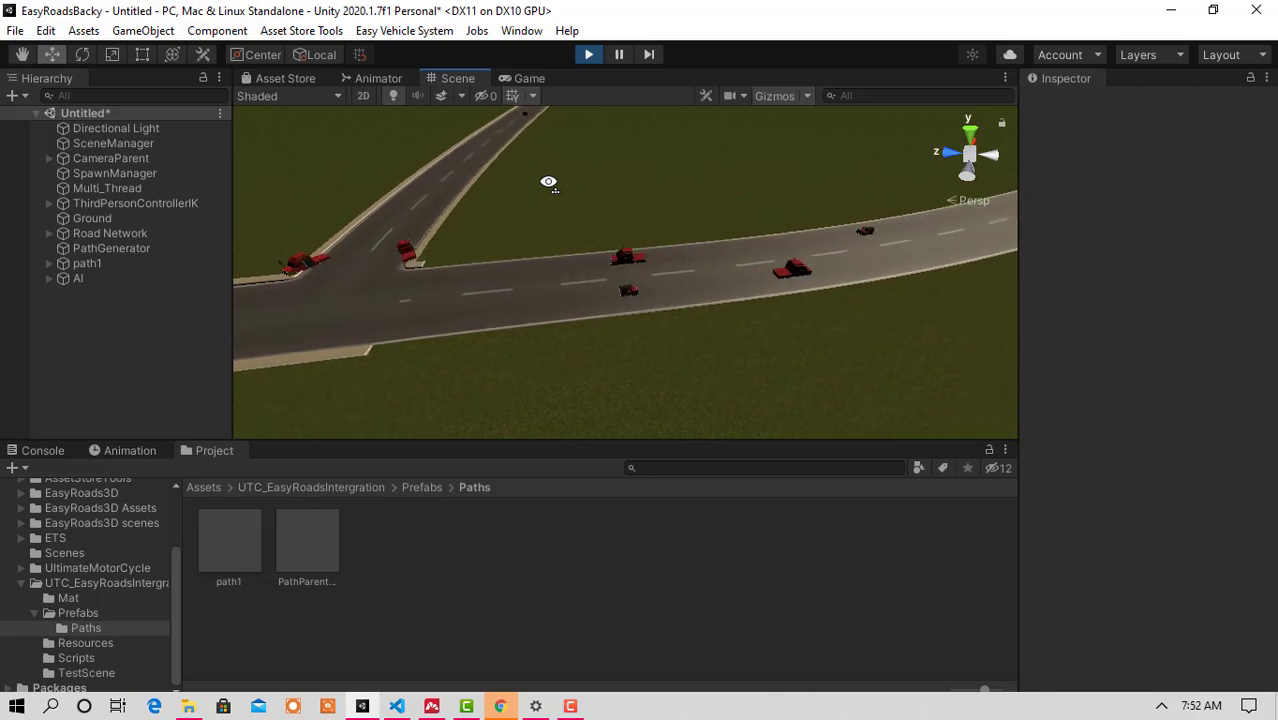
{"action": "key", "text": "Left"}
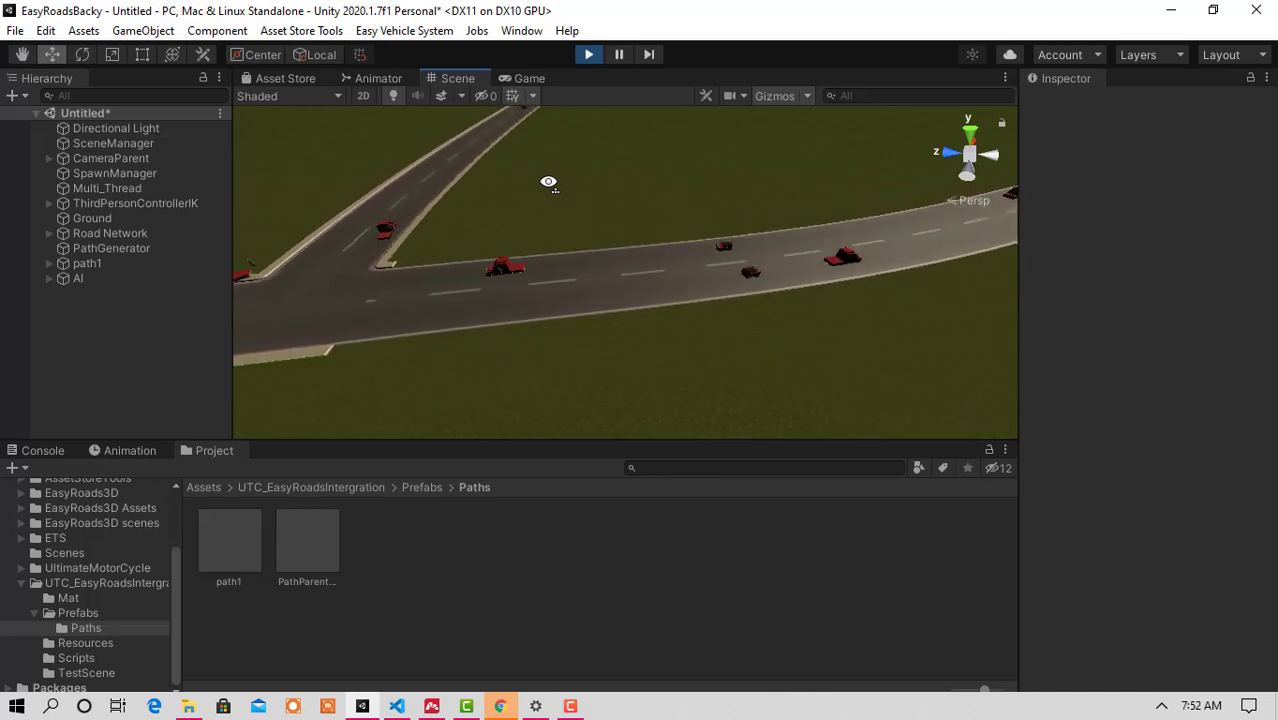
{"action": "right_click_drag", "start_coordinate": [548, 182], "coordinate": [548, 182]}
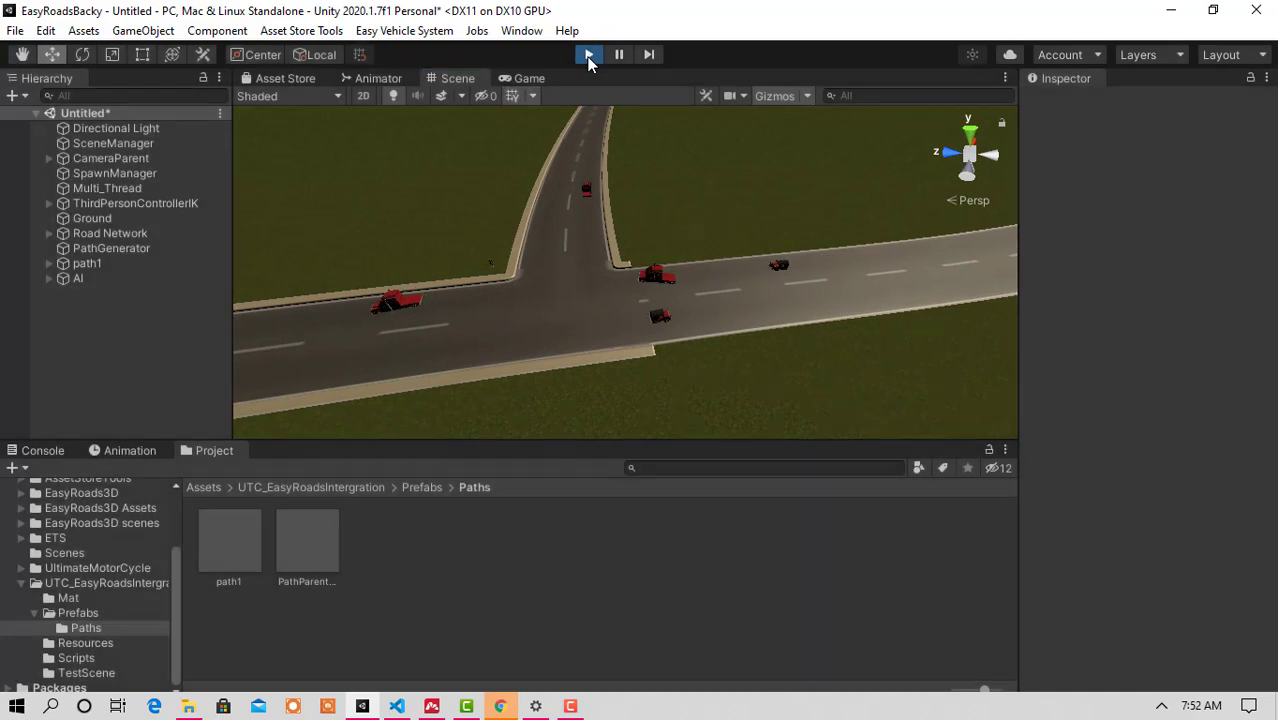
{"action": "left_click", "coordinate": [588, 56]}
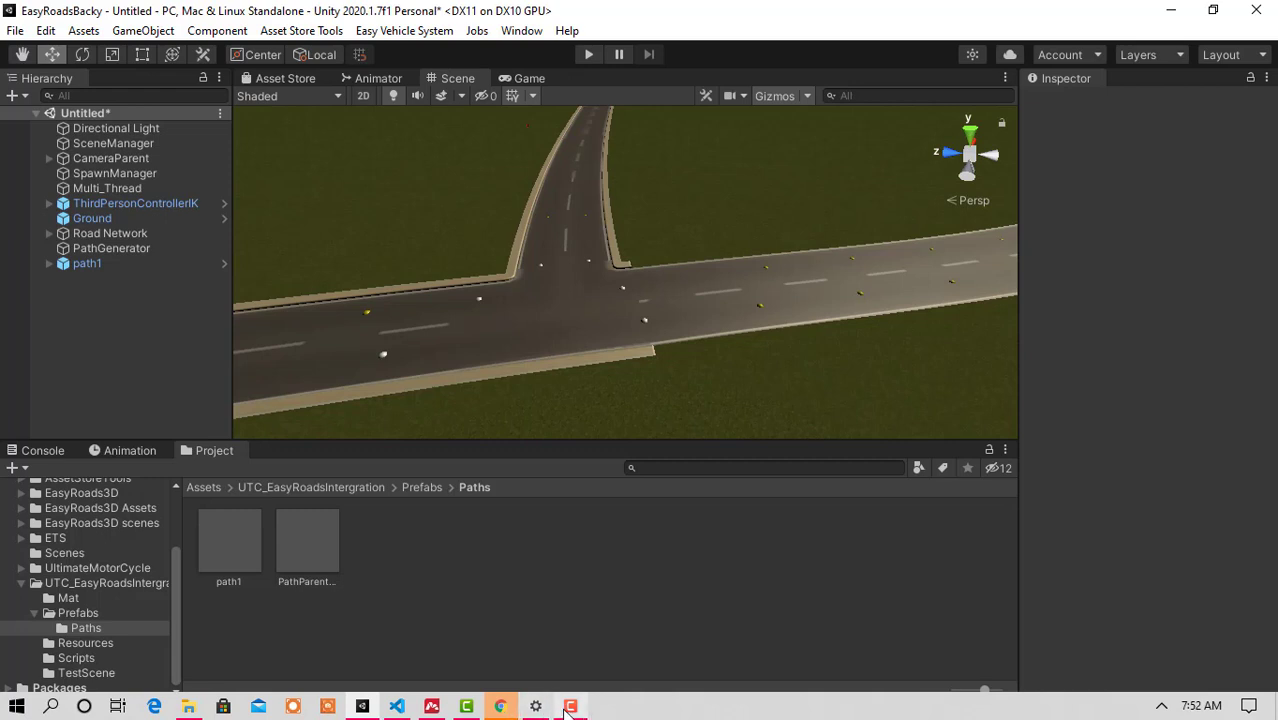
{"action": "left_click", "coordinate": [570, 706]}
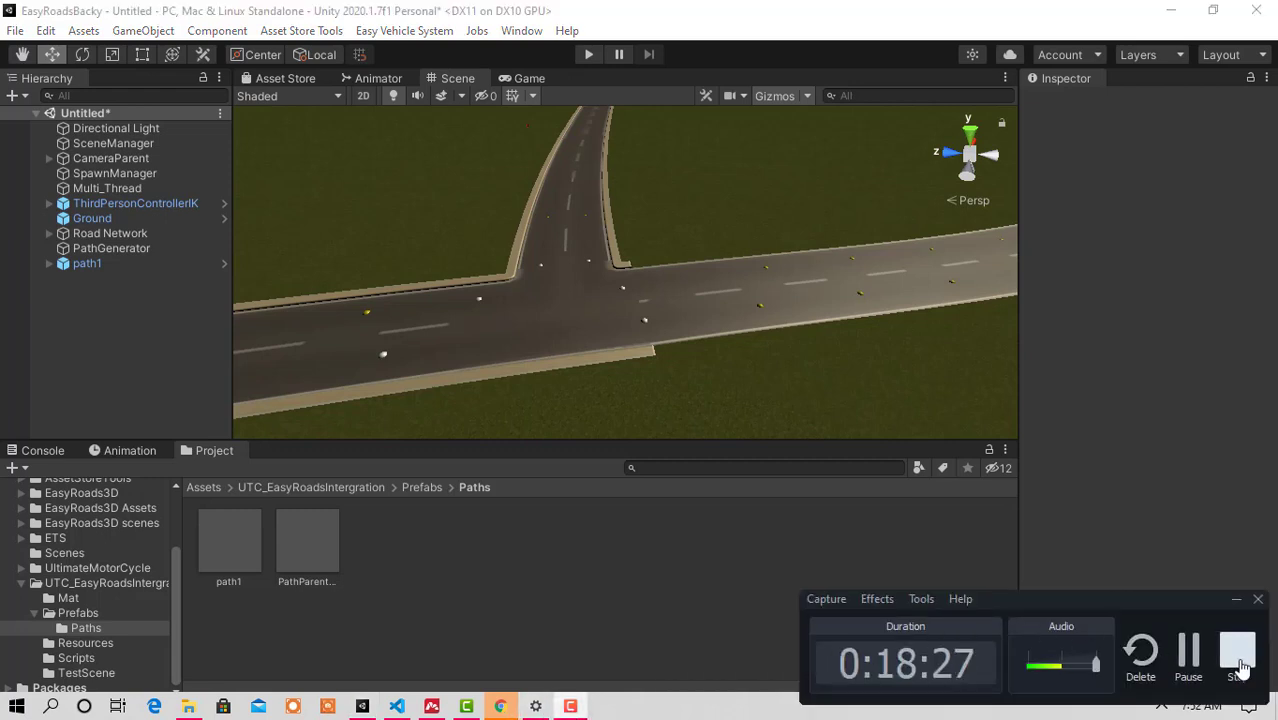